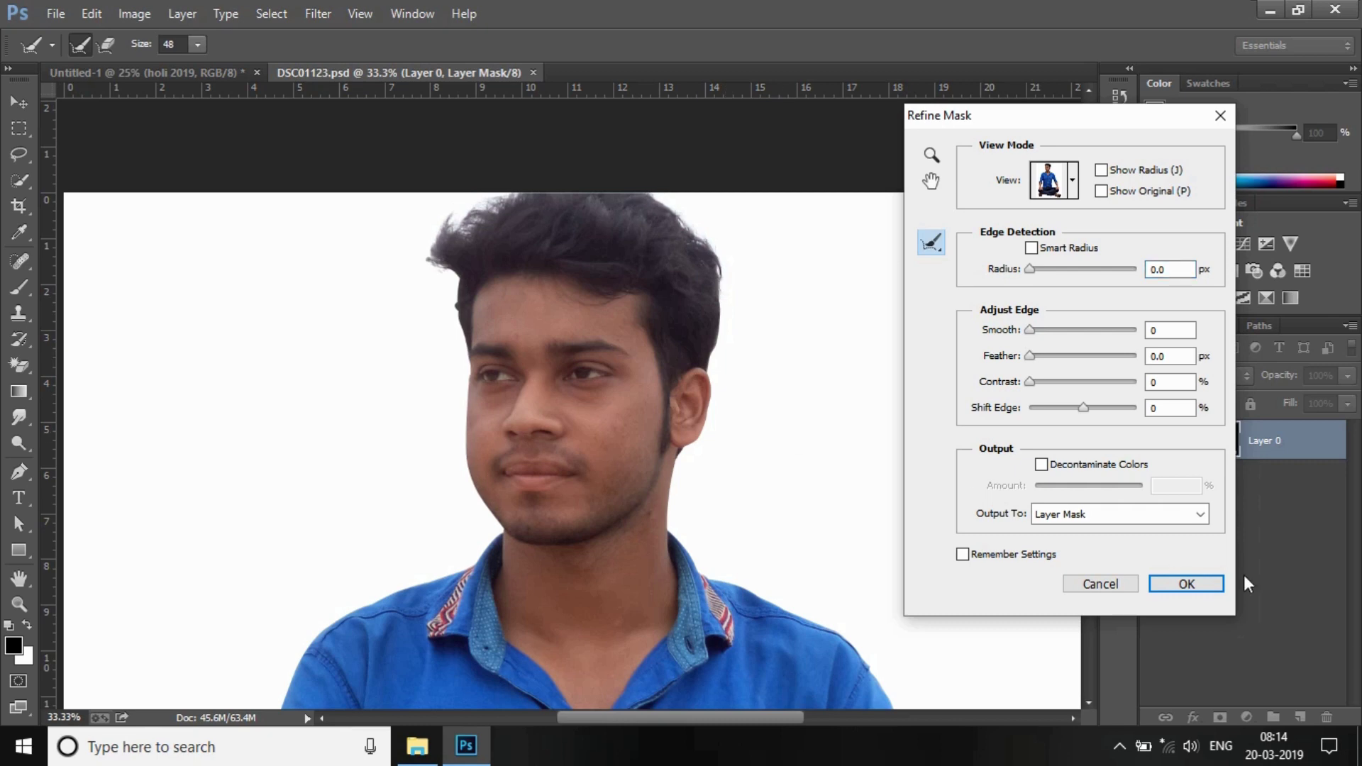
Accept the refined layer mask and bring the masked man from DSC01123.psd into the Untitled-1 document.
{"action": "left_click", "coordinate": [1187, 584]}
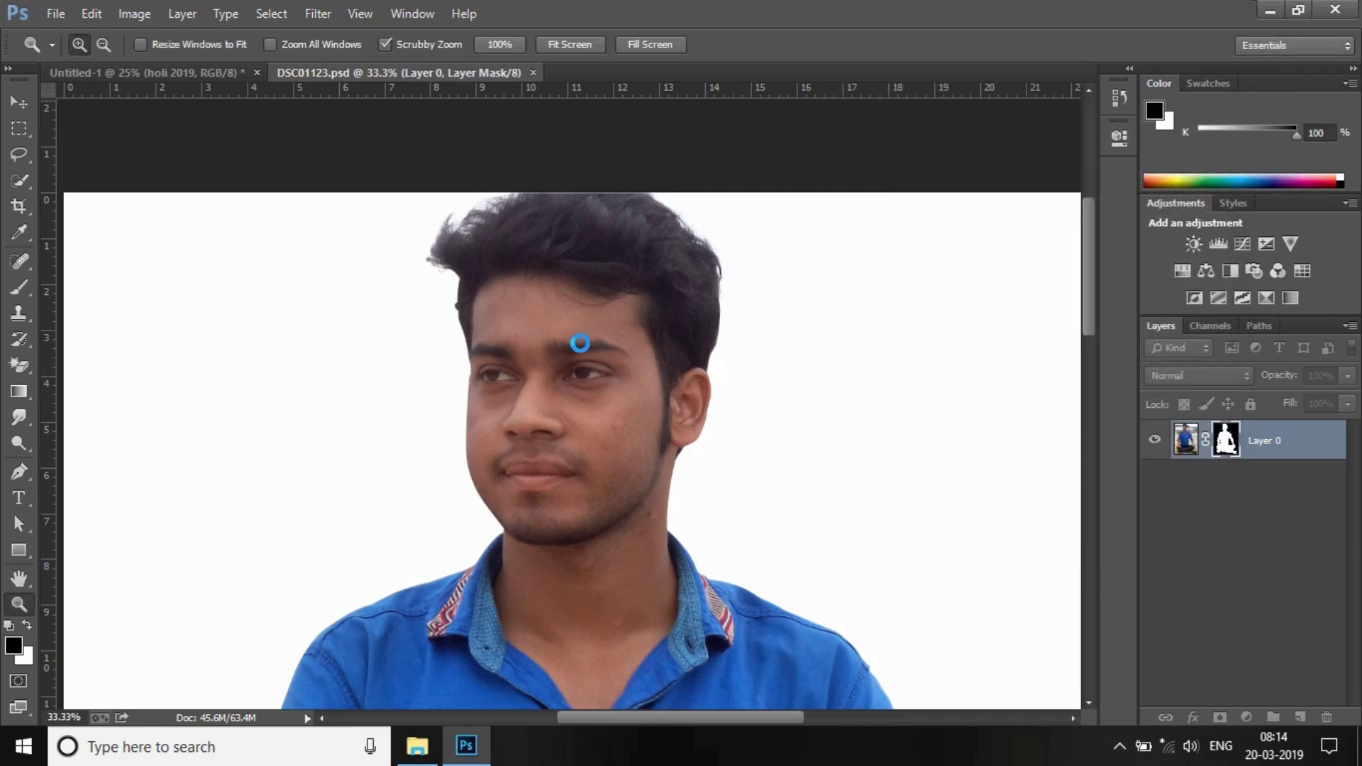
{"action": "right_click", "coordinate": [504, 286]}
{"action": "left_click", "coordinate": [527, 307]}
{"action": "left_click", "coordinate": [22, 104]}
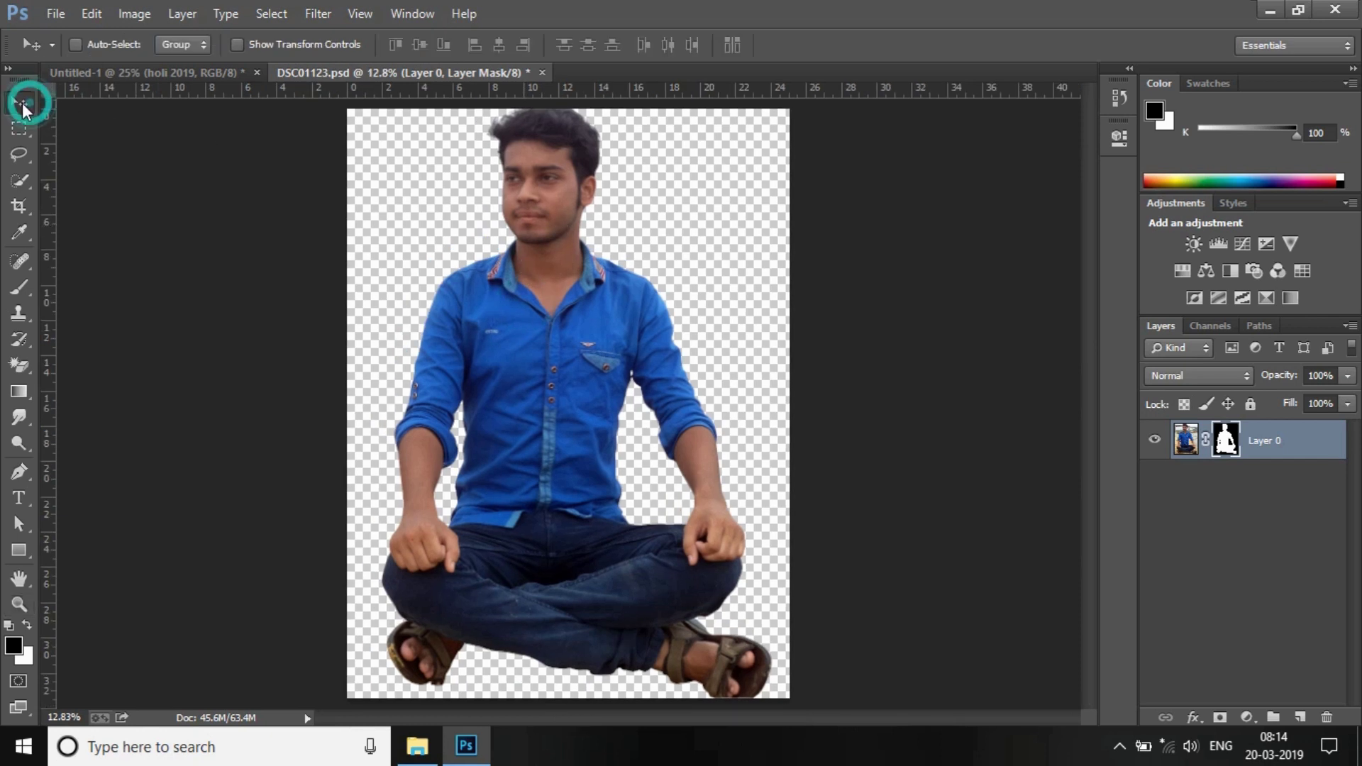
{"action": "left_click_drag", "start_coordinate": [547, 236], "coordinate": [565, 397]}
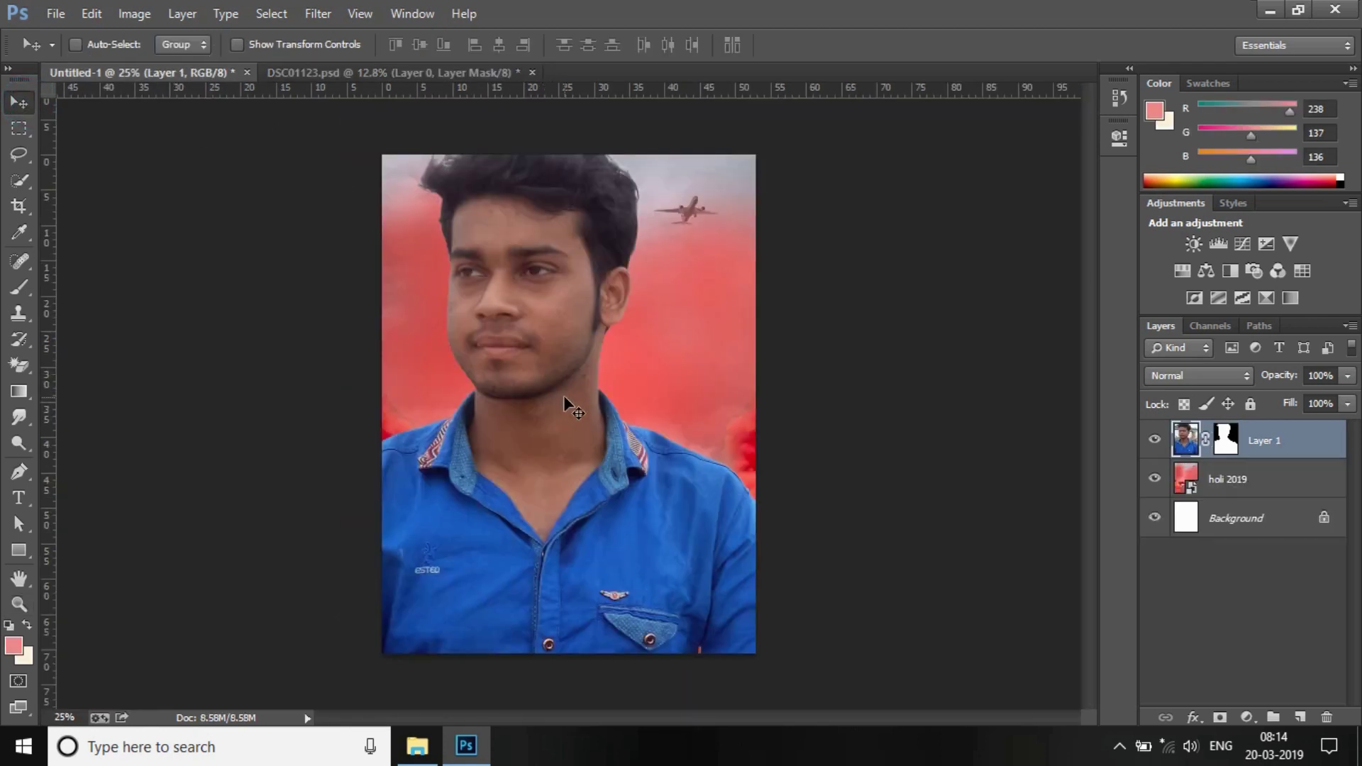
Scale the man proportionally down to about 21.8% and place him sitting over the red cloud.
{"action": "key", "text": "ctrl+t"}
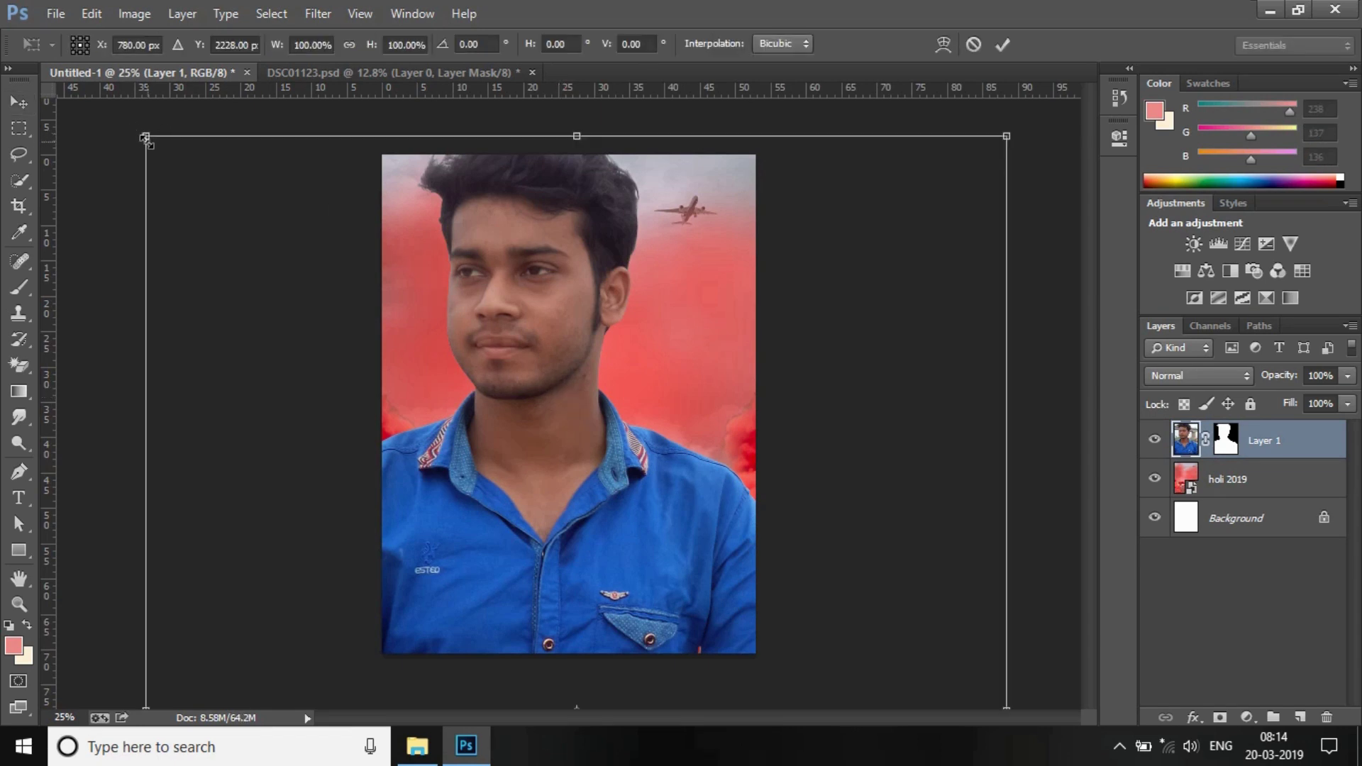
{"action": "left_click_drag", "start_coordinate": [145, 138], "coordinate": [506, 304]}
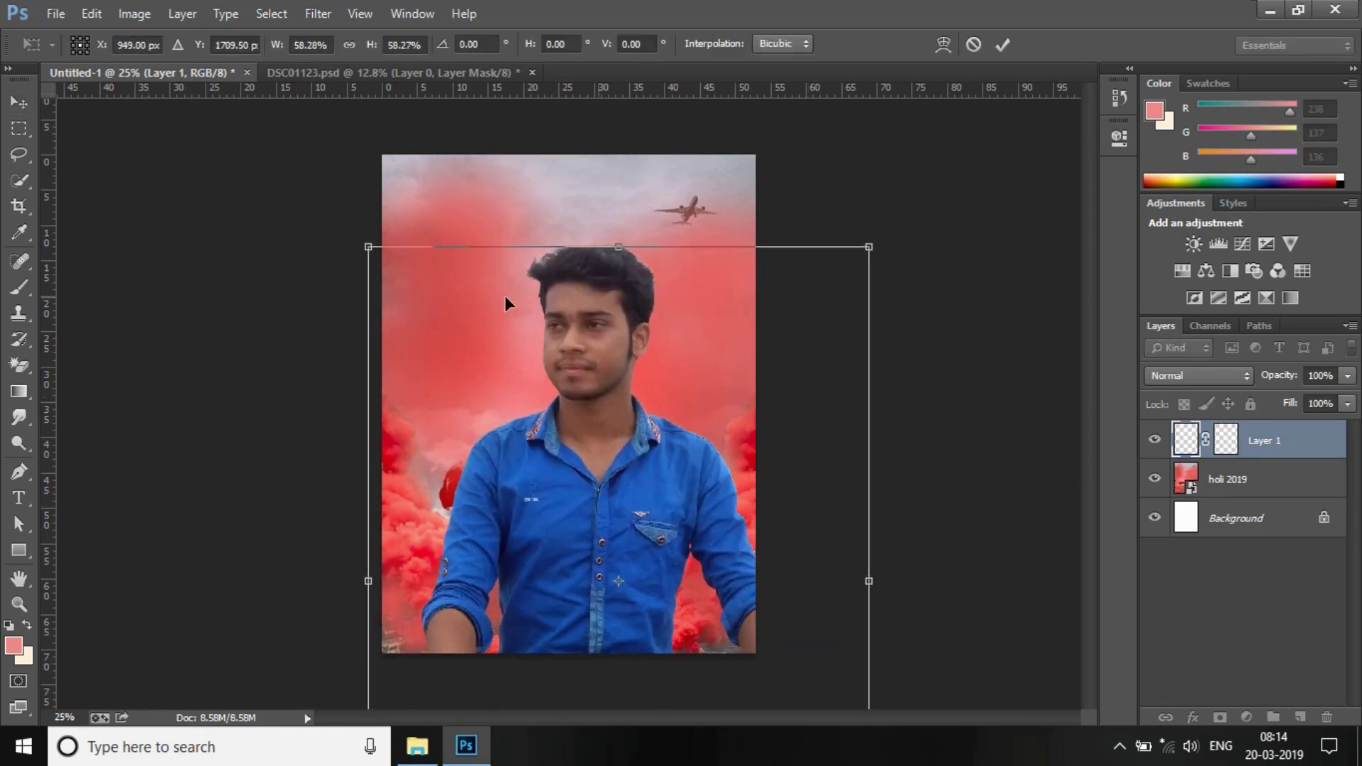
{"action": "left_click_drag", "start_coordinate": [368, 247], "coordinate": [596, 550]}
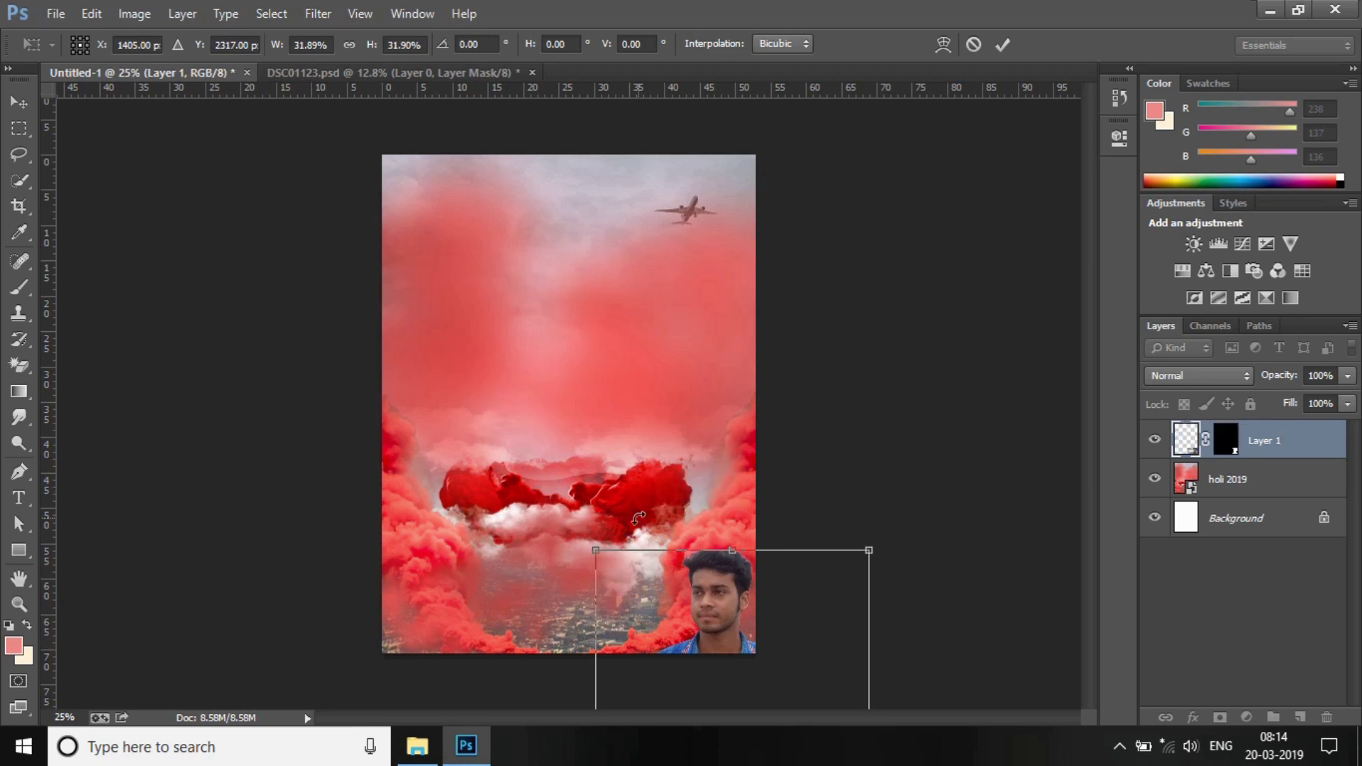
{"action": "left_click_drag", "start_coordinate": [651, 619], "coordinate": [462, 297]}
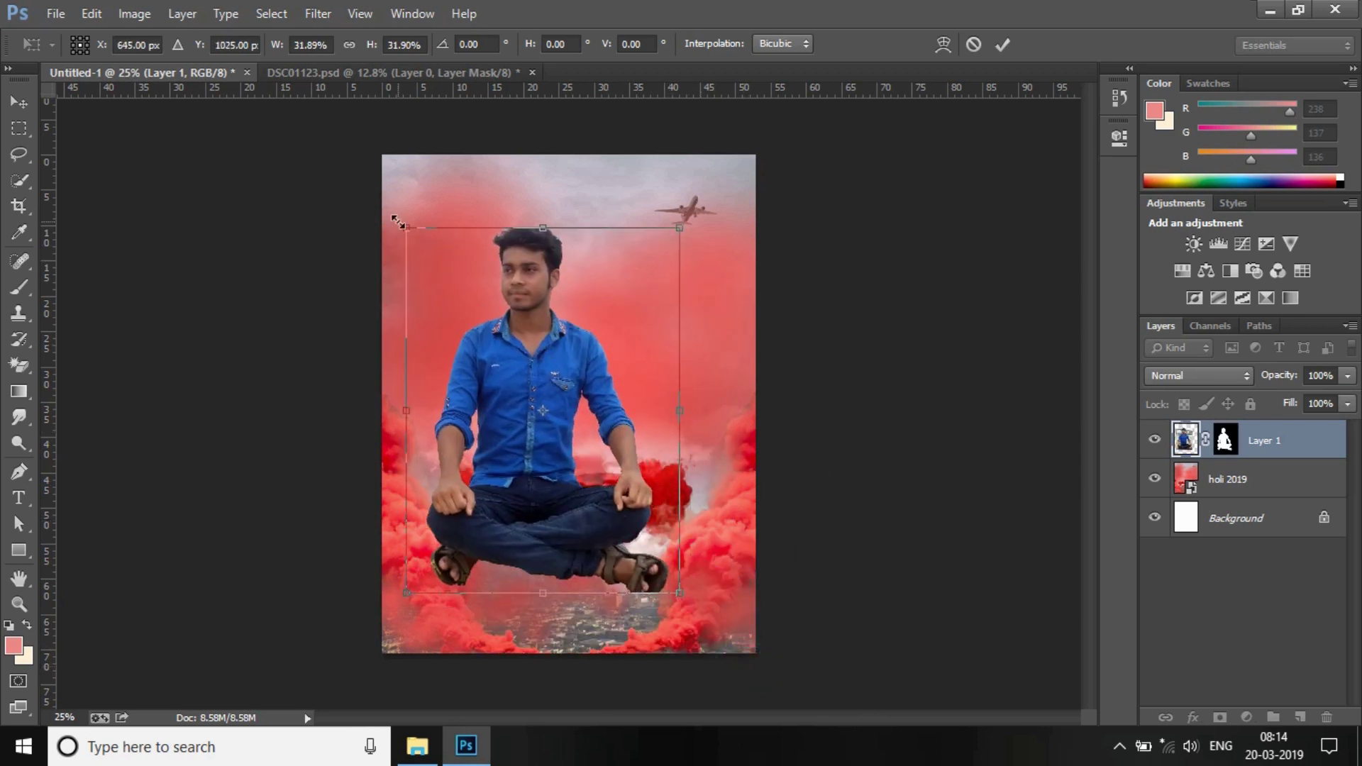
{"action": "left_click_drag", "start_coordinate": [399, 224], "coordinate": [487, 339]}
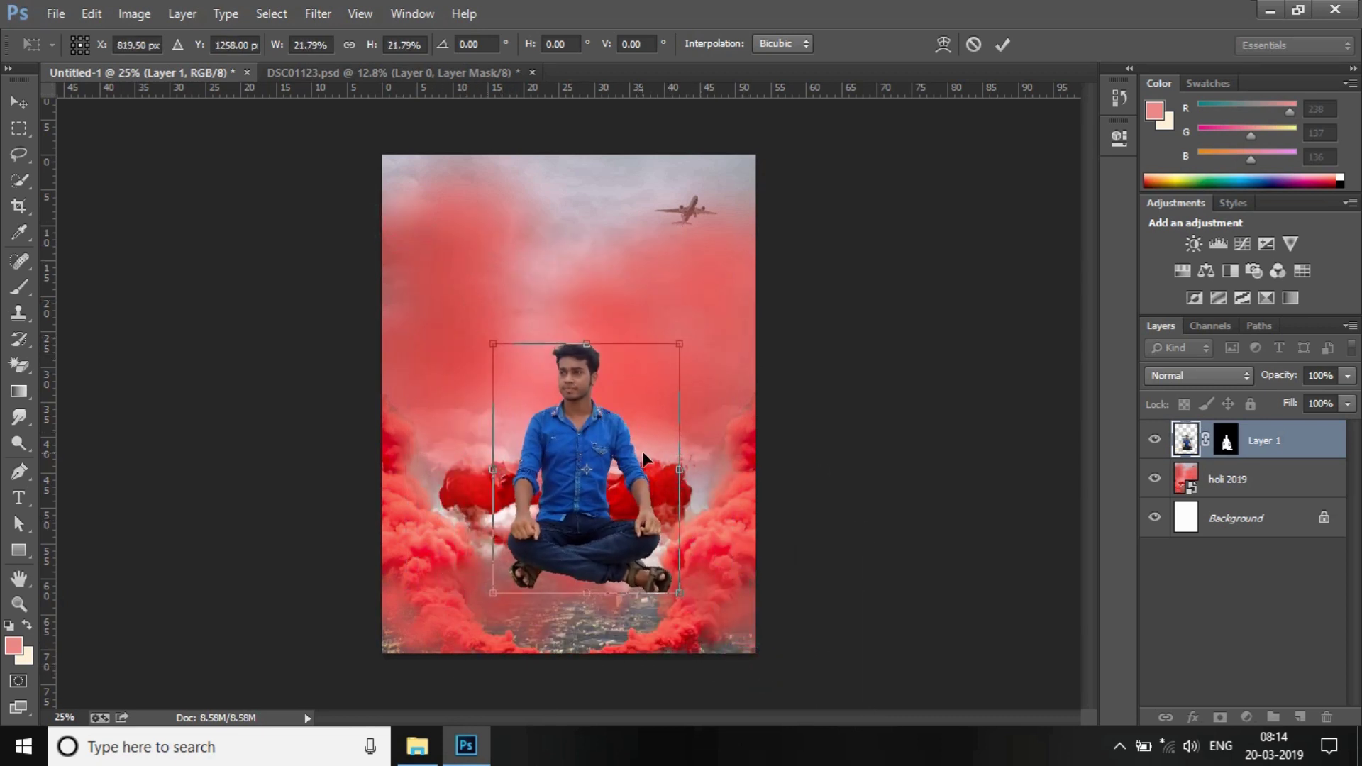
{"action": "left_click_drag", "start_coordinate": [644, 459], "coordinate": [638, 390]}
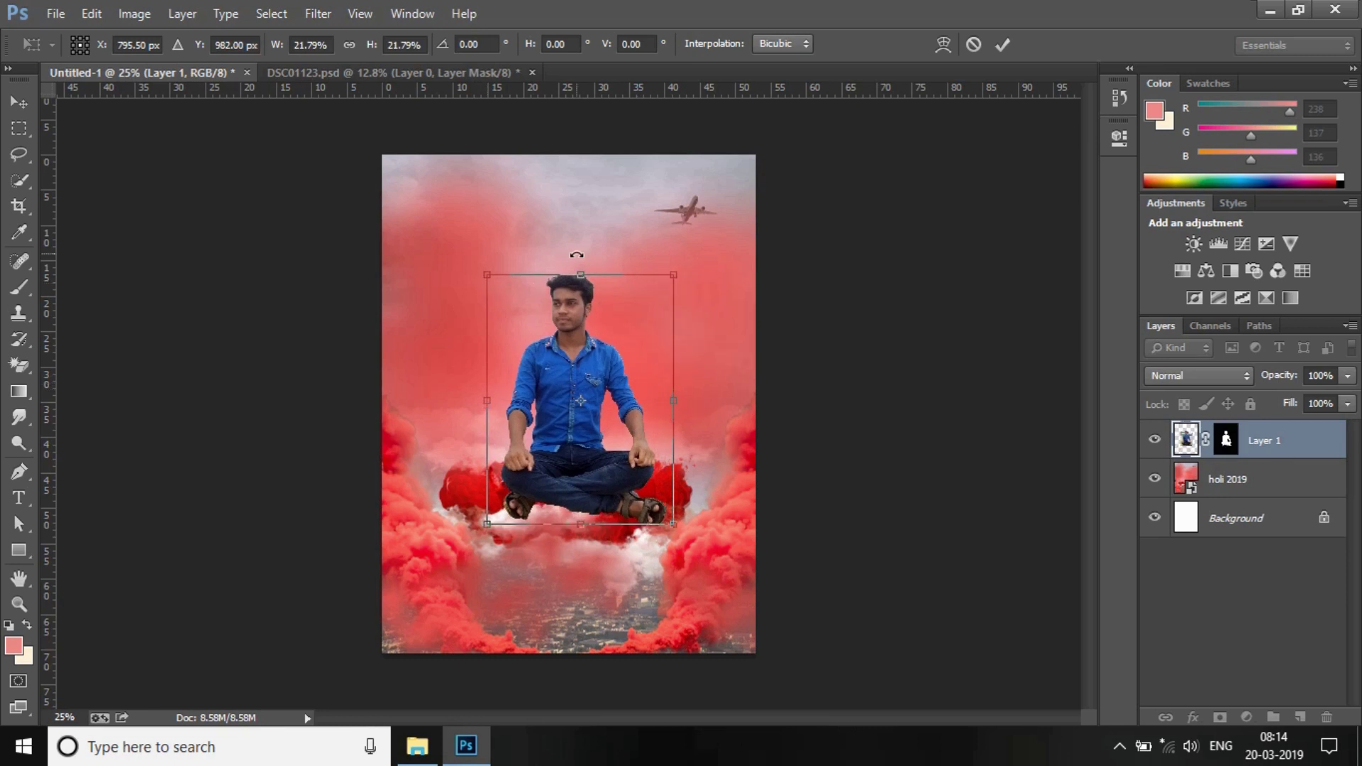
Shrink the man further to about 19.5% and tilt him to about -2.8° on the cloud.
{"action": "left_click_drag", "start_coordinate": [577, 255], "coordinate": [567, 257]}
{"action": "left_click_drag", "start_coordinate": [672, 525], "coordinate": [645, 487]}
{"action": "mouse_move", "coordinate": [585, 389]}
{"action": "left_mouse_down"}
{"action": "mouse_move", "coordinate": [584, 426]}
{"action": "mouse_move", "coordinate": [585, 414]}
{"action": "left_mouse_up"}
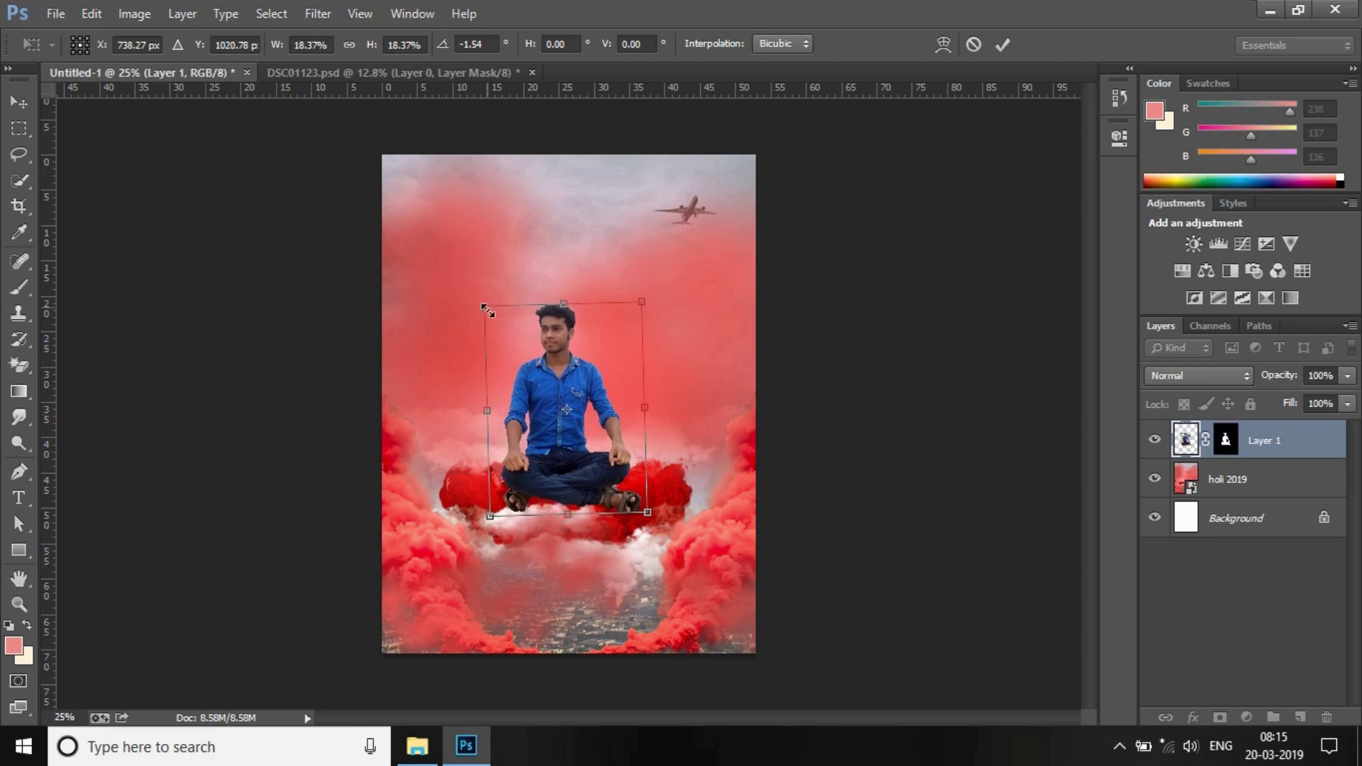
{"action": "left_click_drag", "start_coordinate": [483, 306], "coordinate": [477, 291]}
{"action": "left_click_drag", "start_coordinate": [632, 335], "coordinate": [670, 334]}
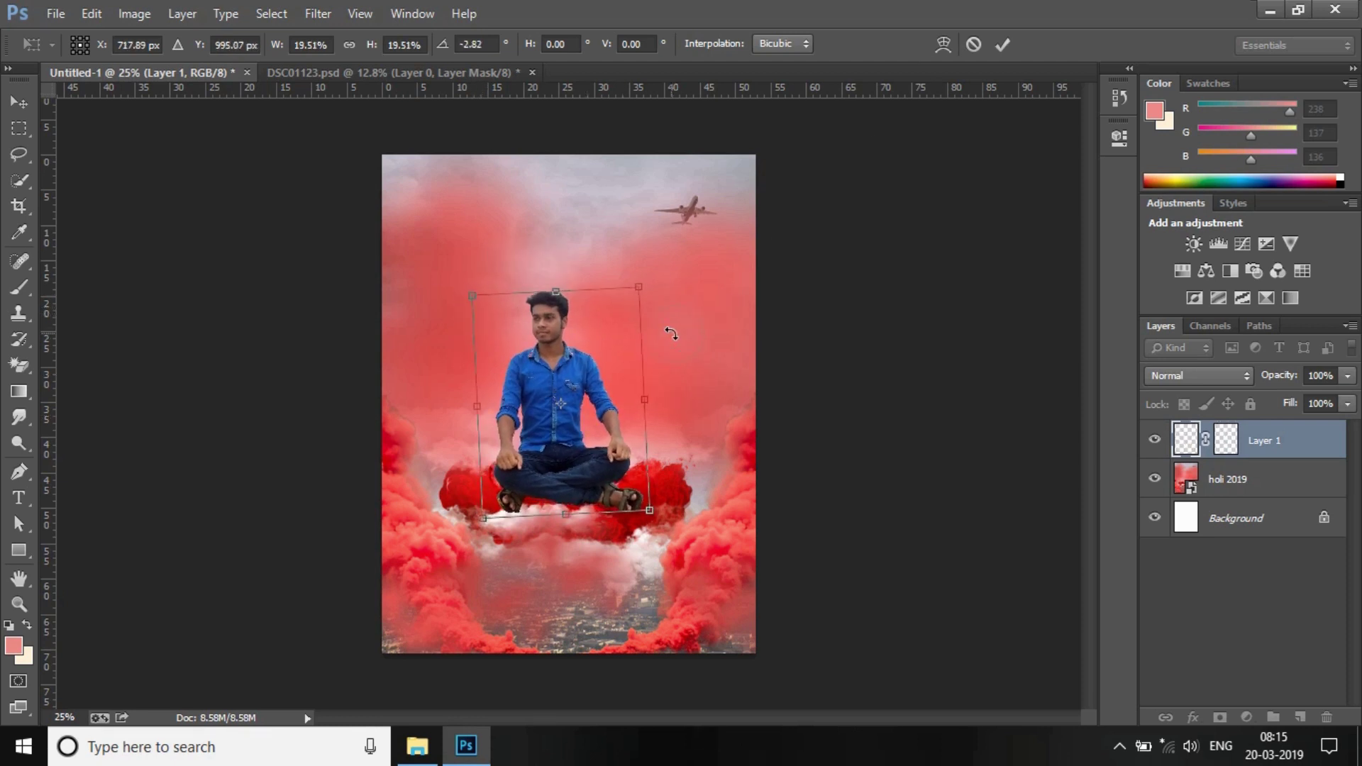
Nudge the man sideways to about X 742 px, set his rotation to about -1.7° and commit the transform.
{"action": "key", "text": "Right"}
{"action": "key", "text": "Right"}
{"action": "key", "text": "Right"}
{"action": "key", "text": "Right"}
{"action": "key", "text": "Right"}
{"action": "key", "text": "Right"}
{"action": "key", "text": "Right"}
{"action": "key", "text": "Right"}
{"action": "key", "text": "Right"}
{"action": "key", "text": "Right"}
{"action": "key", "text": "Right"}
{"action": "key", "text": "Right"}
{"action": "key", "text": "Right"}
{"action": "key", "text": "Right"}
{"action": "key", "text": "Right"}
{"action": "key", "text": "Right"}
{"action": "key", "text": "Right"}
{"action": "key", "text": "Right"}
{"action": "key", "text": "Right"}
{"action": "key", "text": "Right"}
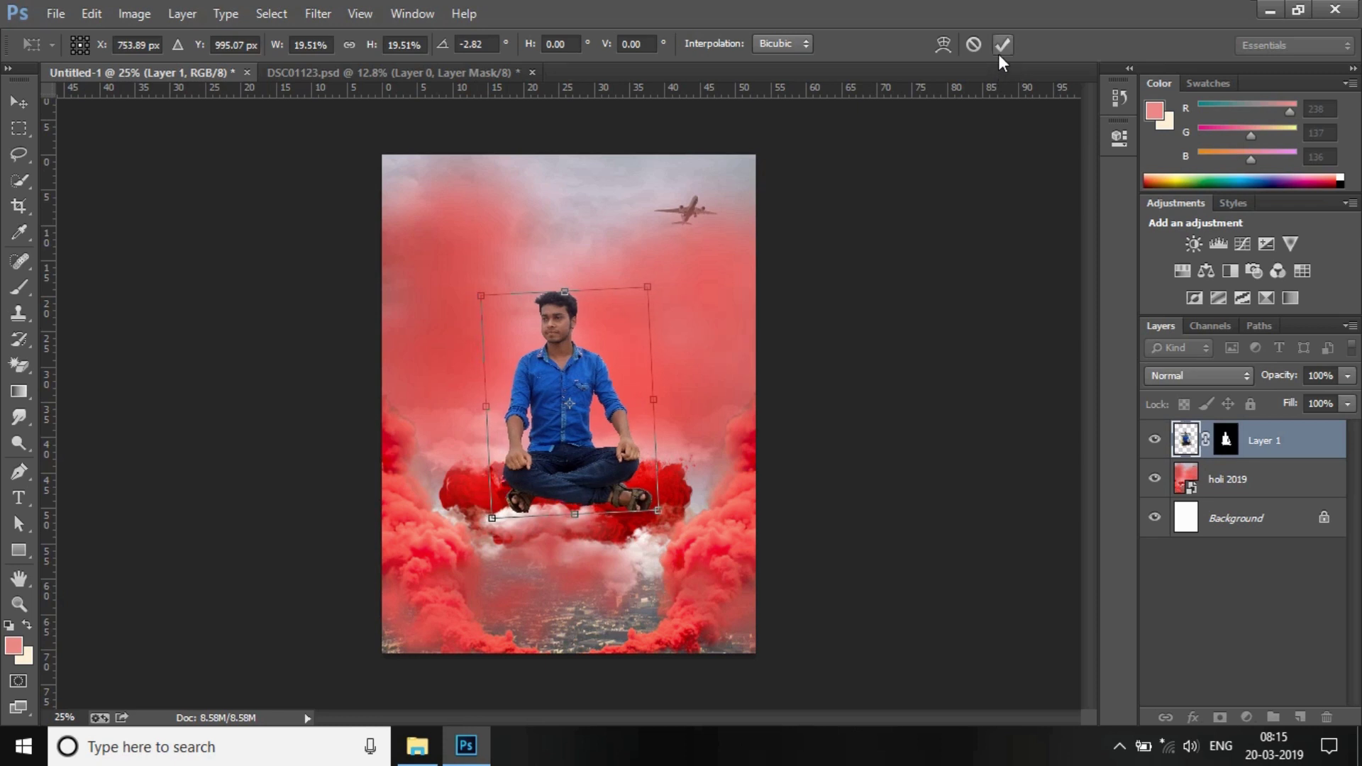
{"action": "key", "text": "Left"}
{"action": "key", "text": "Left"}
{"action": "key", "text": "Left"}
{"action": "key", "text": "Left"}
{"action": "key", "text": "Left"}
{"action": "key", "text": "Left"}
{"action": "key", "text": "Left"}
{"action": "key", "text": "Left"}
{"action": "key", "text": "Left"}
{"action": "key", "text": "Left"}
{"action": "key", "text": "Left"}
{"action": "key", "text": "Left"}
{"action": "left_click_drag", "start_coordinate": [693, 322], "coordinate": [693, 329]}
{"action": "left_click", "coordinate": [1002, 46]}
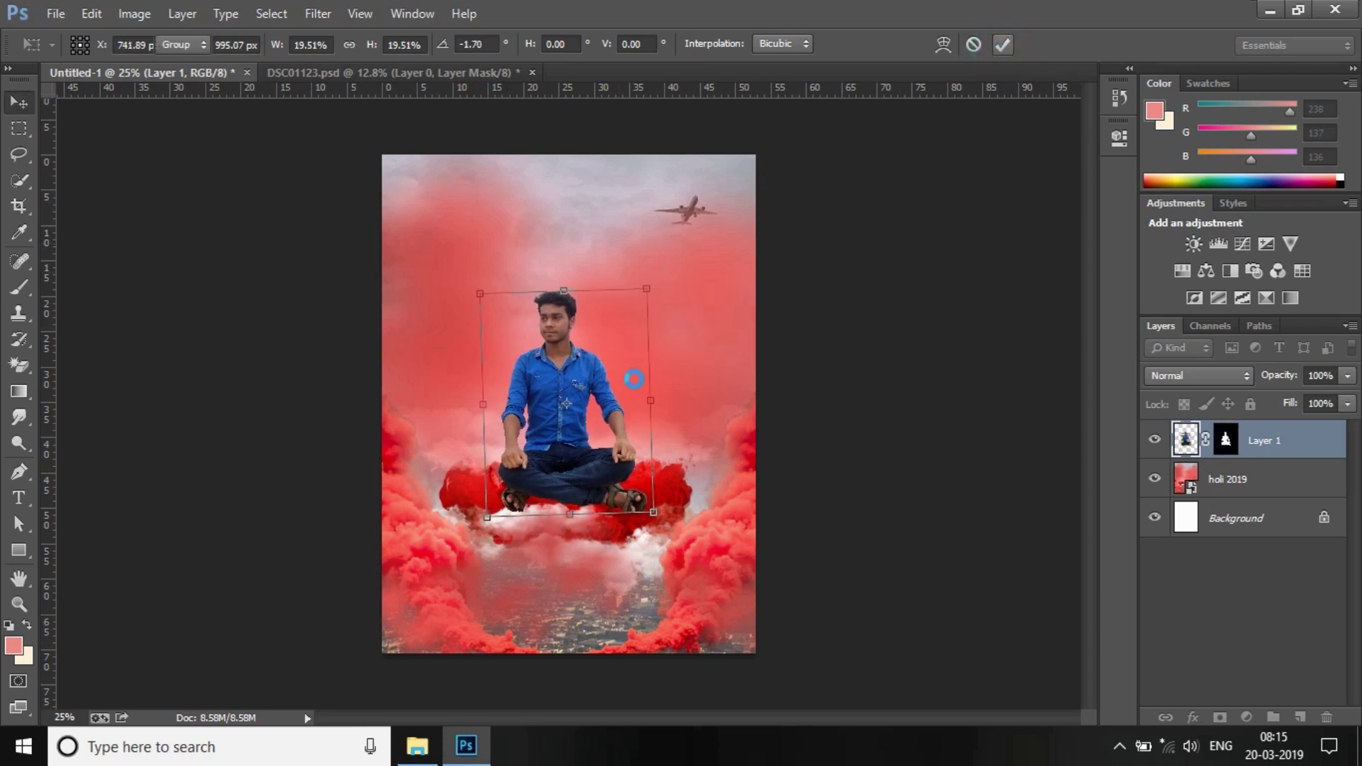
Free Transform the man again, making him slightly smaller and repositioning him on the red cloud.
{"action": "left_click", "coordinate": [19, 604]}
{"action": "left_click_drag", "start_coordinate": [535, 532], "coordinate": [620, 511]}
{"action": "key", "text": "ctrl+t"}
{"action": "mouse_move", "coordinate": [580, 325]}
{"action": "left_mouse_down"}
{"action": "mouse_move", "coordinate": [582, 302]}
{"action": "mouse_move", "coordinate": [586, 322]}
{"action": "left_mouse_up"}
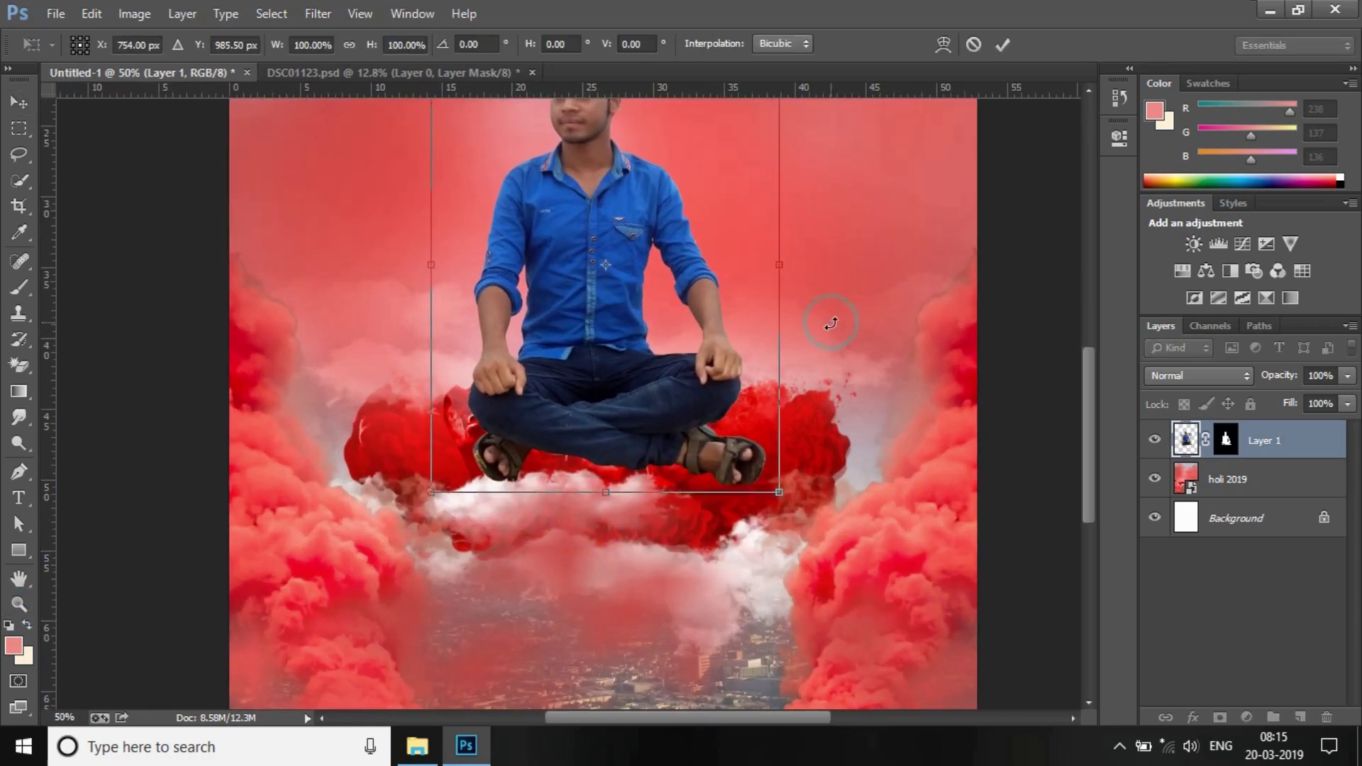
{"action": "left_click_drag", "start_coordinate": [830, 323], "coordinate": [830, 328]}
{"action": "left_click", "coordinate": [1016, 42]}
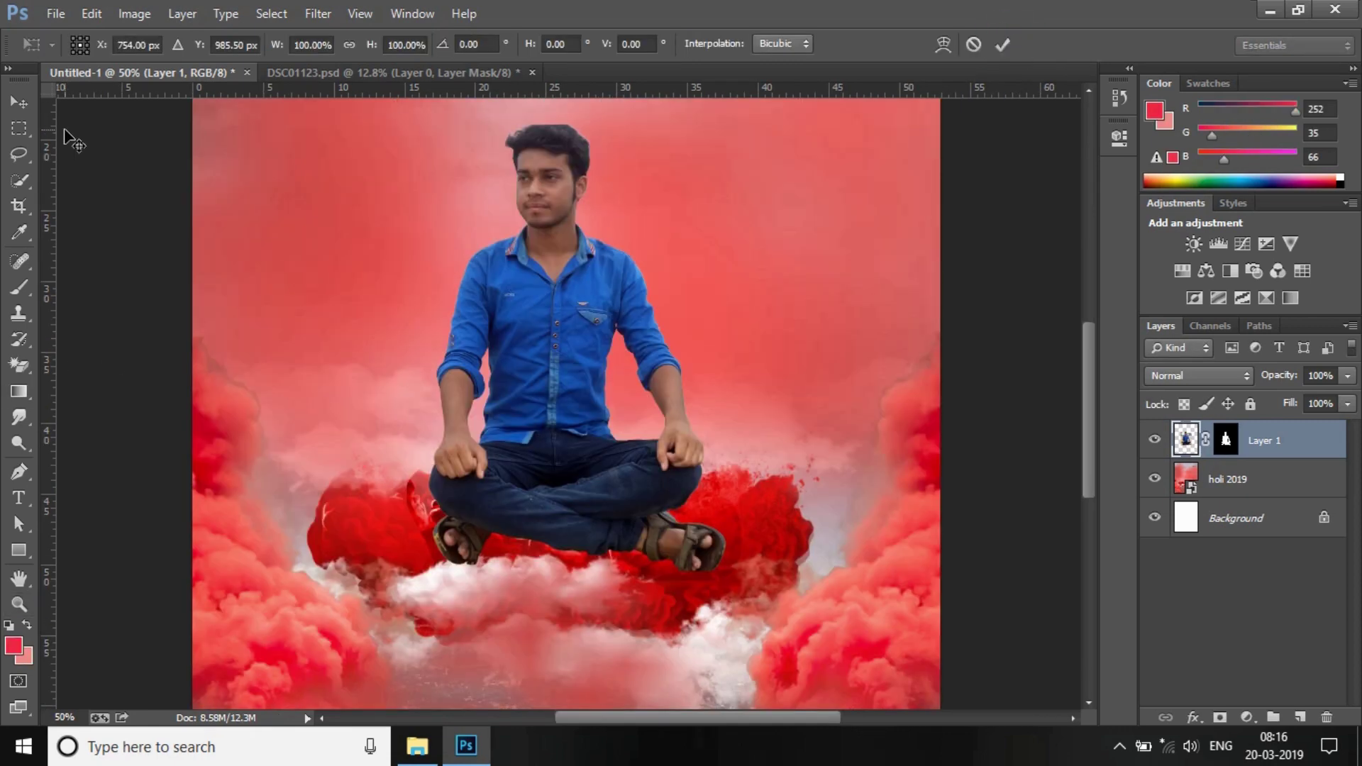
{"action": "left_click_drag", "start_coordinate": [394, 113], "coordinate": [447, 185]}
{"action": "mouse_move", "coordinate": [584, 491]}
{"action": "left_mouse_down"}
{"action": "mouse_move", "coordinate": [565, 426]}
{"action": "mouse_move", "coordinate": [565, 488]}
{"action": "left_mouse_up"}
{"action": "left_click", "coordinate": [1002, 44]}
Lasso the cloud area behind the crossed legs on the holi 2019 layer and copy it to a new layer above Layer 1.
{"action": "key", "text": "z"}
{"action": "left_click", "coordinate": [1238, 479]}
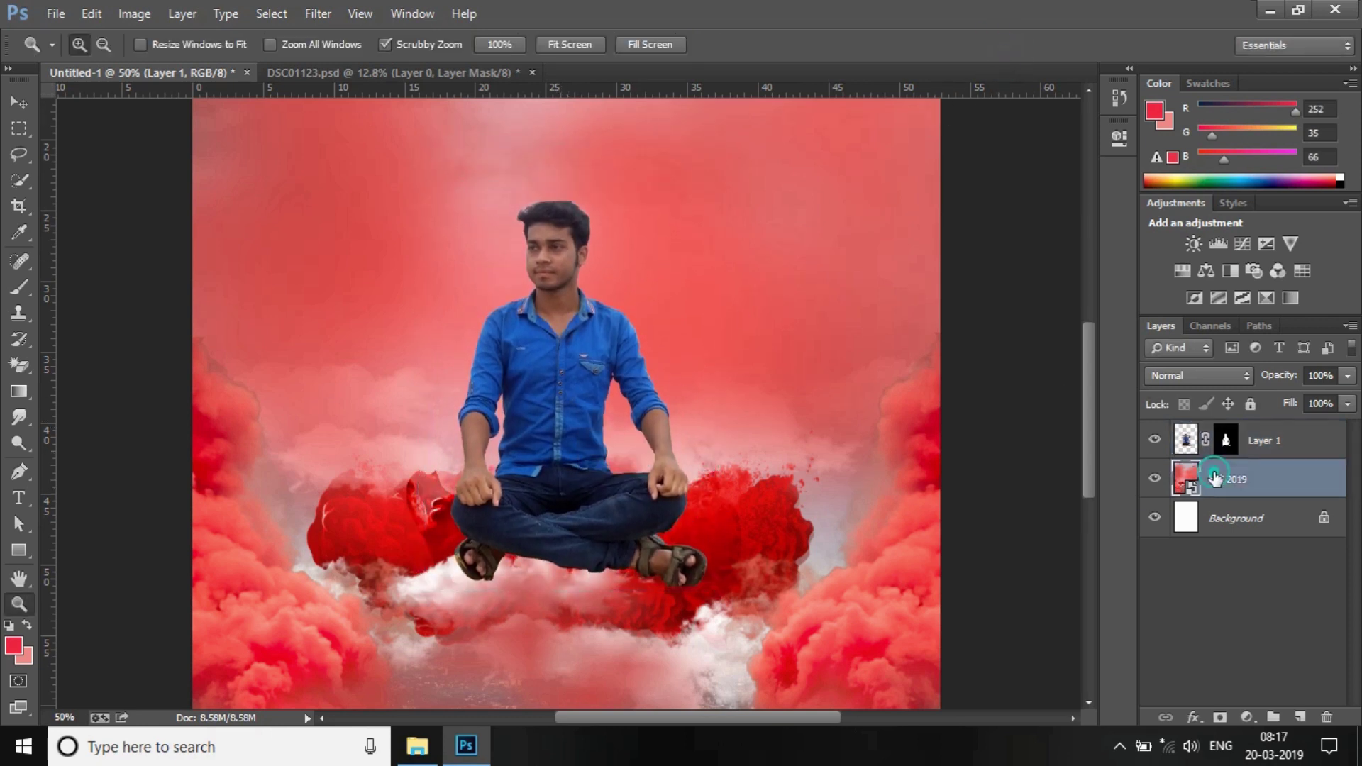
{"action": "left_click", "coordinate": [19, 154]}
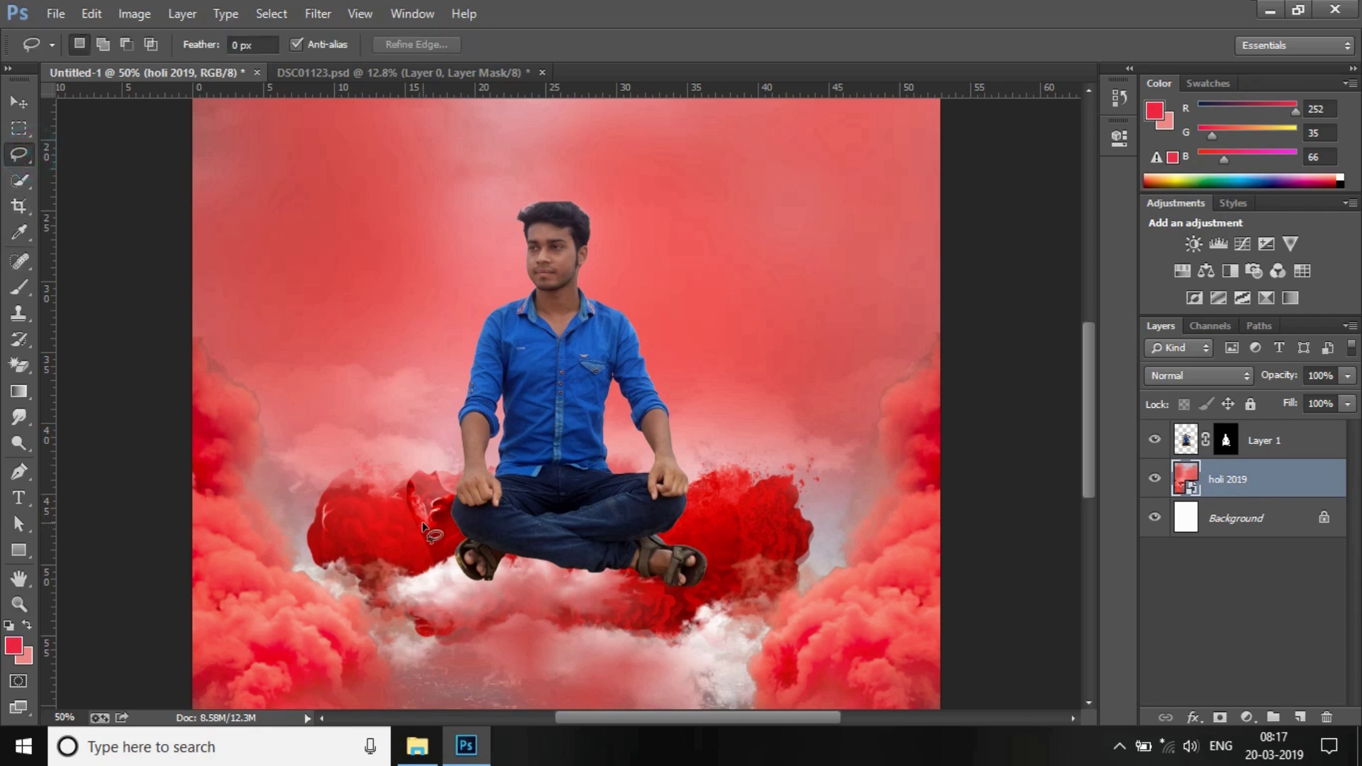
{"action": "mouse_move", "coordinate": [580, 525]}
{"action": "left_mouse_down"}
{"action": "mouse_move", "coordinate": [650, 524]}
{"action": "mouse_move", "coordinate": [689, 512]}
{"action": "mouse_move", "coordinate": [706, 484]}
{"action": "mouse_move", "coordinate": [715, 544]}
{"action": "left_mouse_up"}
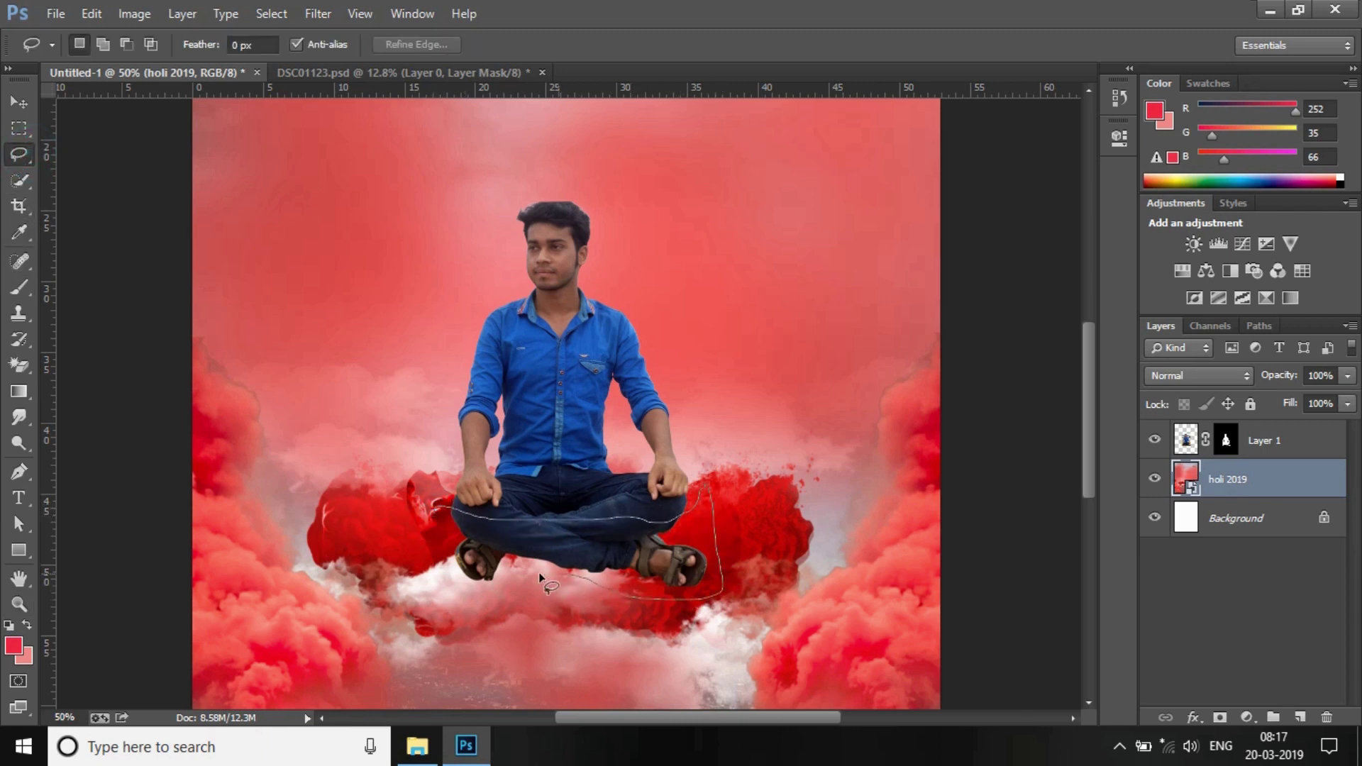
{"action": "left_click_drag", "start_coordinate": [437, 509], "coordinate": [438, 508]}
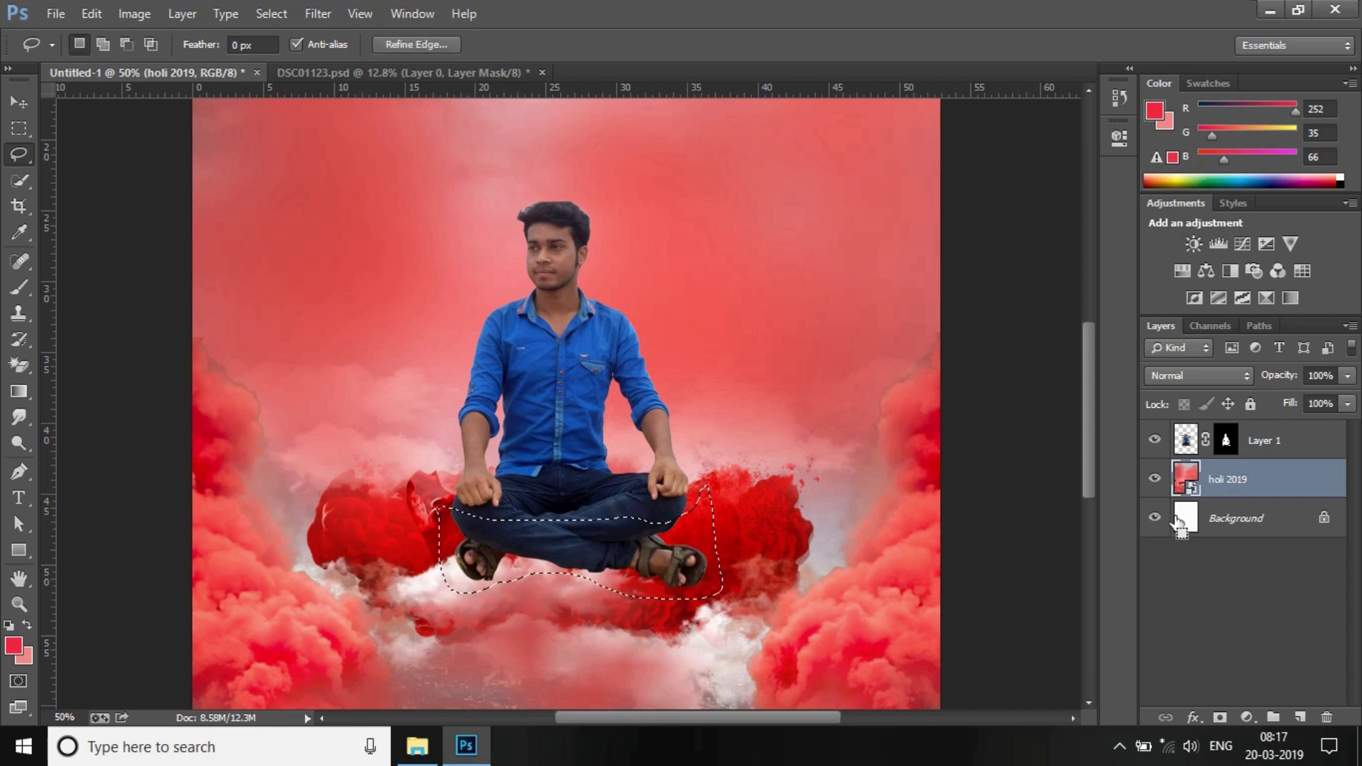
{"action": "key", "text": "ctrl+j"}
{"action": "left_click_drag", "start_coordinate": [1238, 481], "coordinate": [1236, 441]}
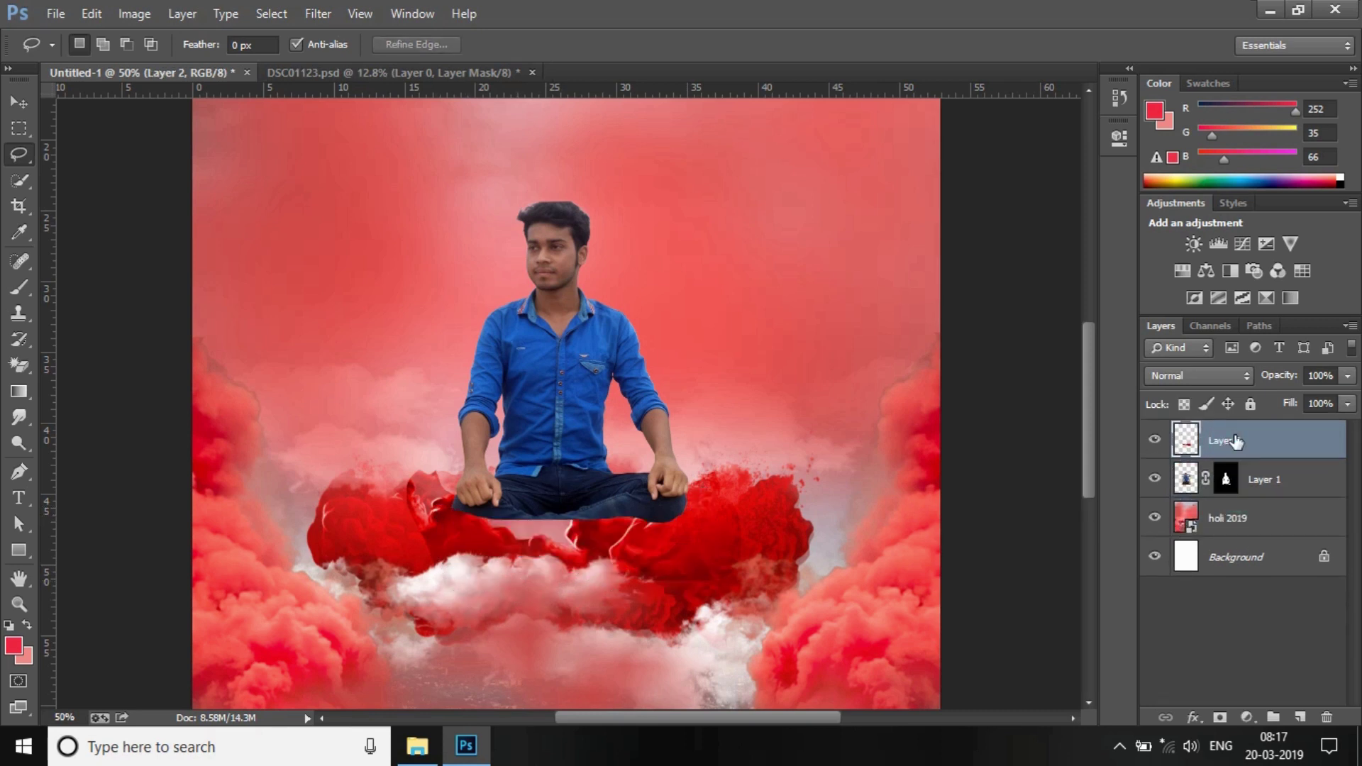
Move the man on Layer 1 slightly up and to the left so he sinks into the cloud.
{"action": "left_click", "coordinate": [19, 105]}
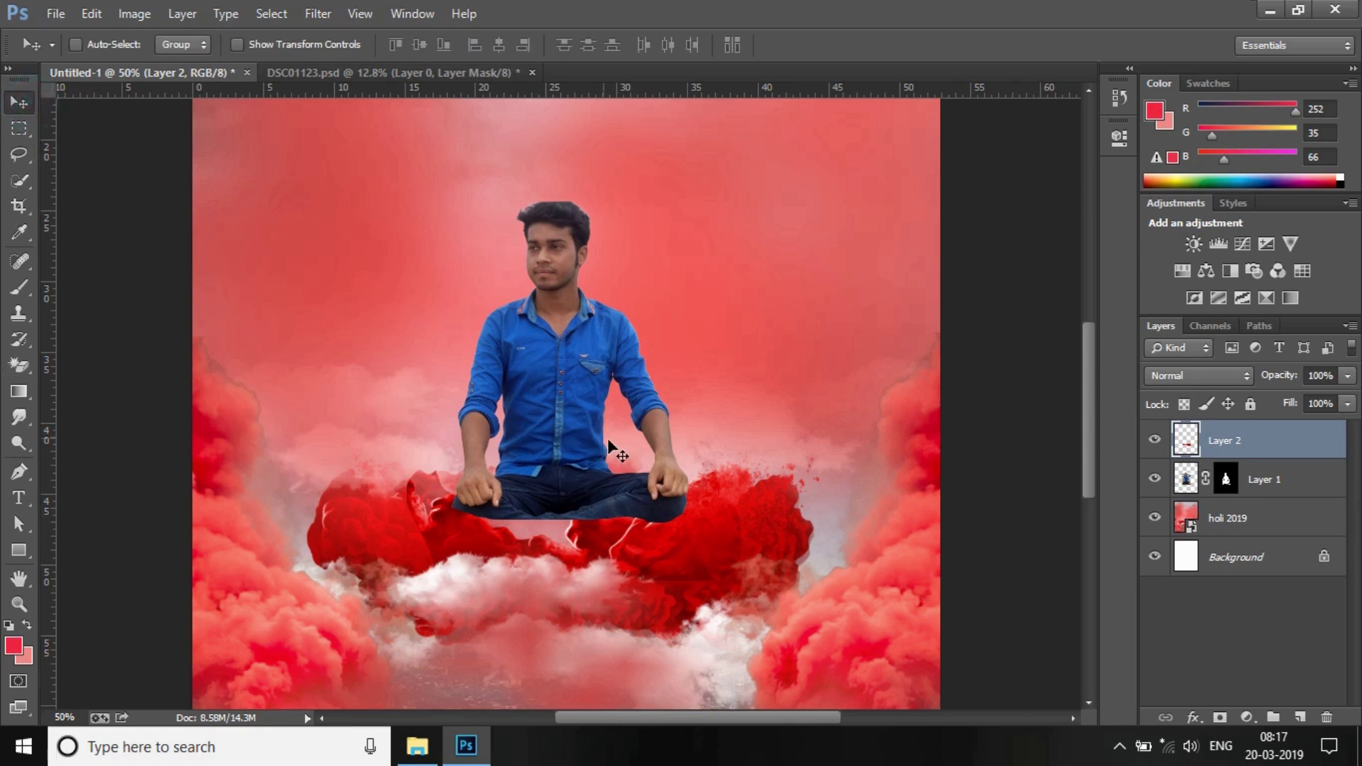
{"action": "left_click", "coordinate": [1287, 479]}
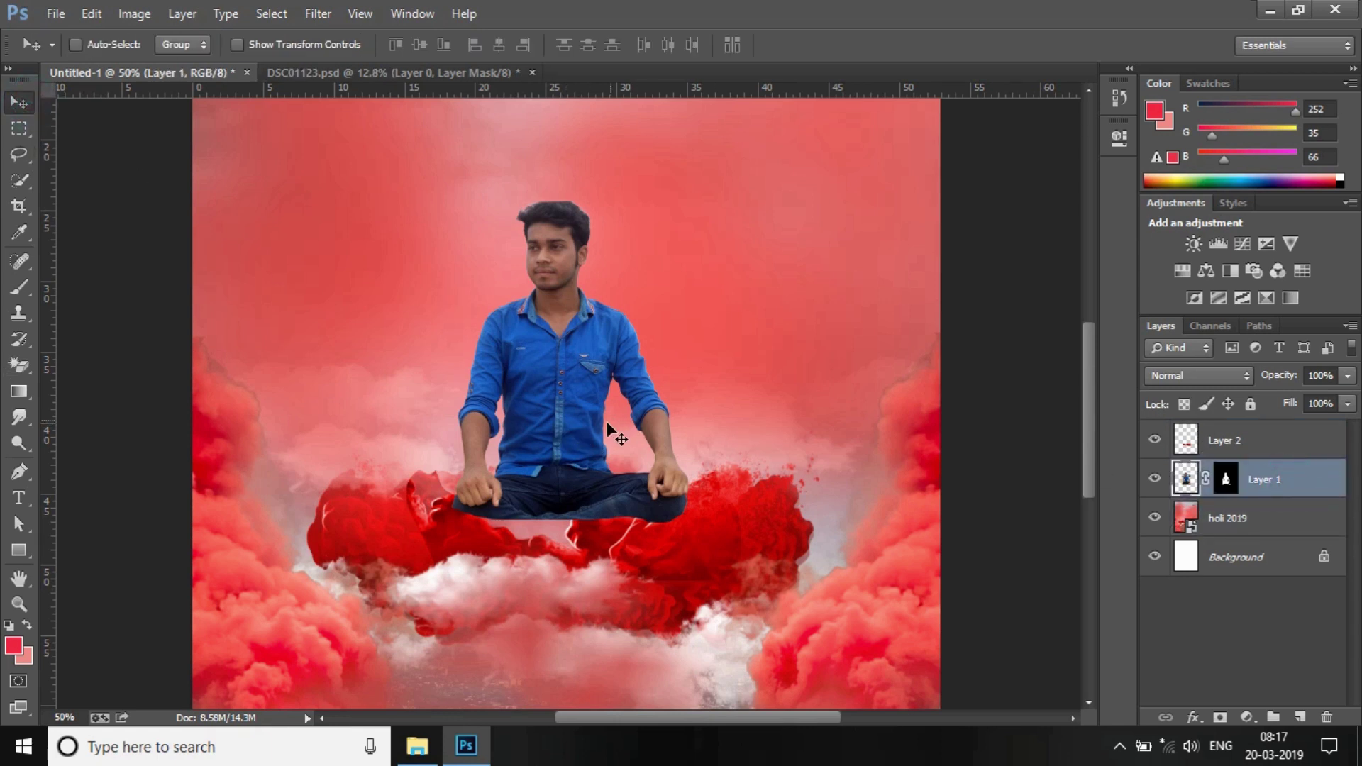
{"action": "left_click_drag", "start_coordinate": [580, 442], "coordinate": [565, 419]}
{"action": "key", "text": "z"}
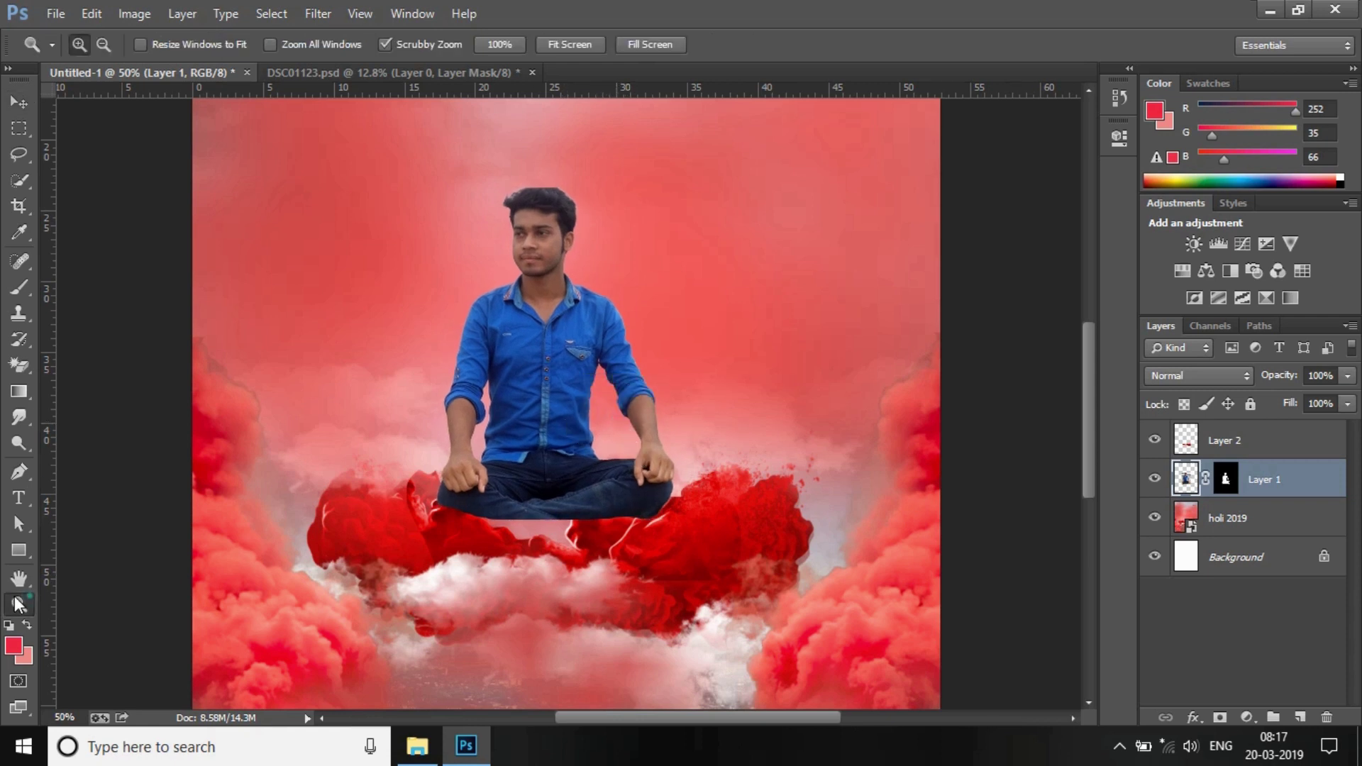
{"action": "right_click", "coordinate": [674, 447]}
{"action": "left_click", "coordinate": [965, 9]}
Add a layer mask to Layer 2 and paint it black along the lower legs, using brush size 60 for the edge.
{"action": "left_click", "coordinate": [1238, 439]}
{"action": "left_click", "coordinate": [1221, 718]}
{"action": "left_click", "coordinate": [20, 287]}
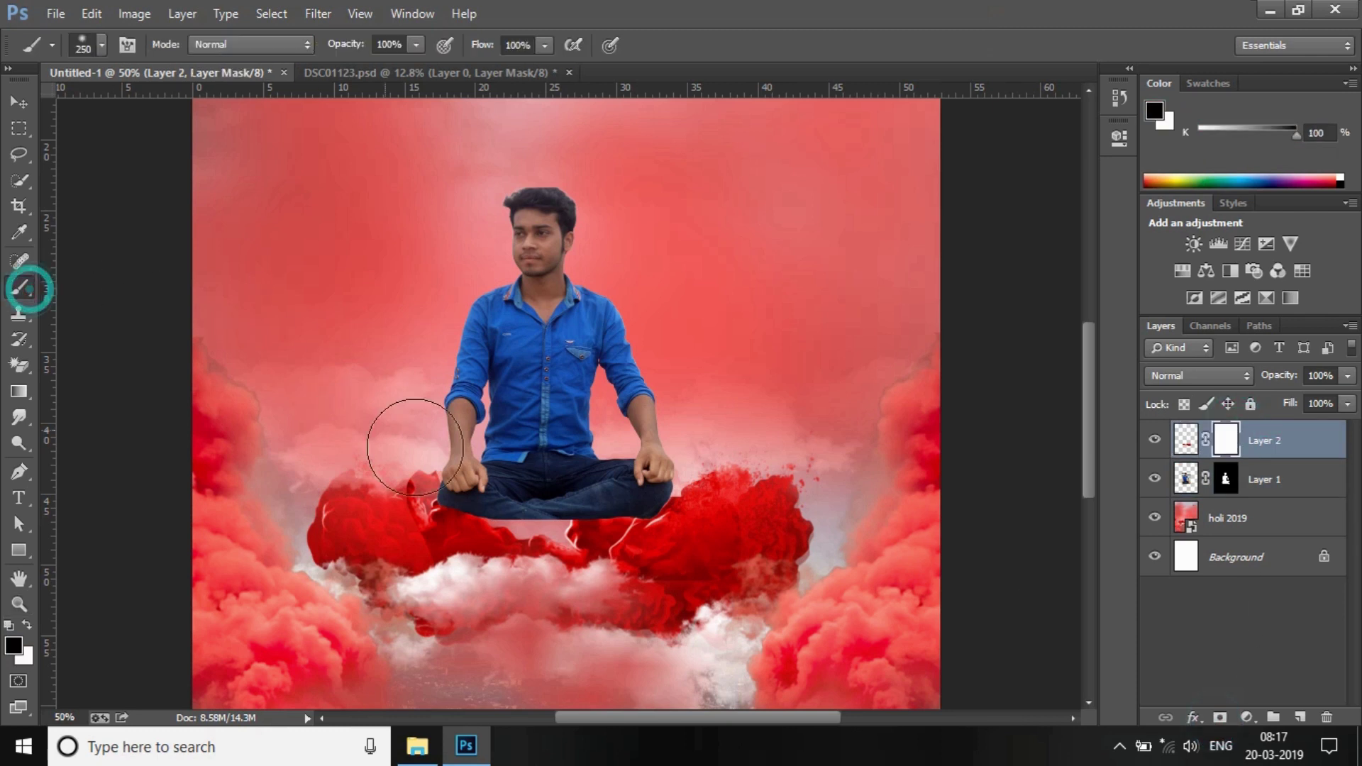
{"action": "left_click", "coordinate": [547, 471]}
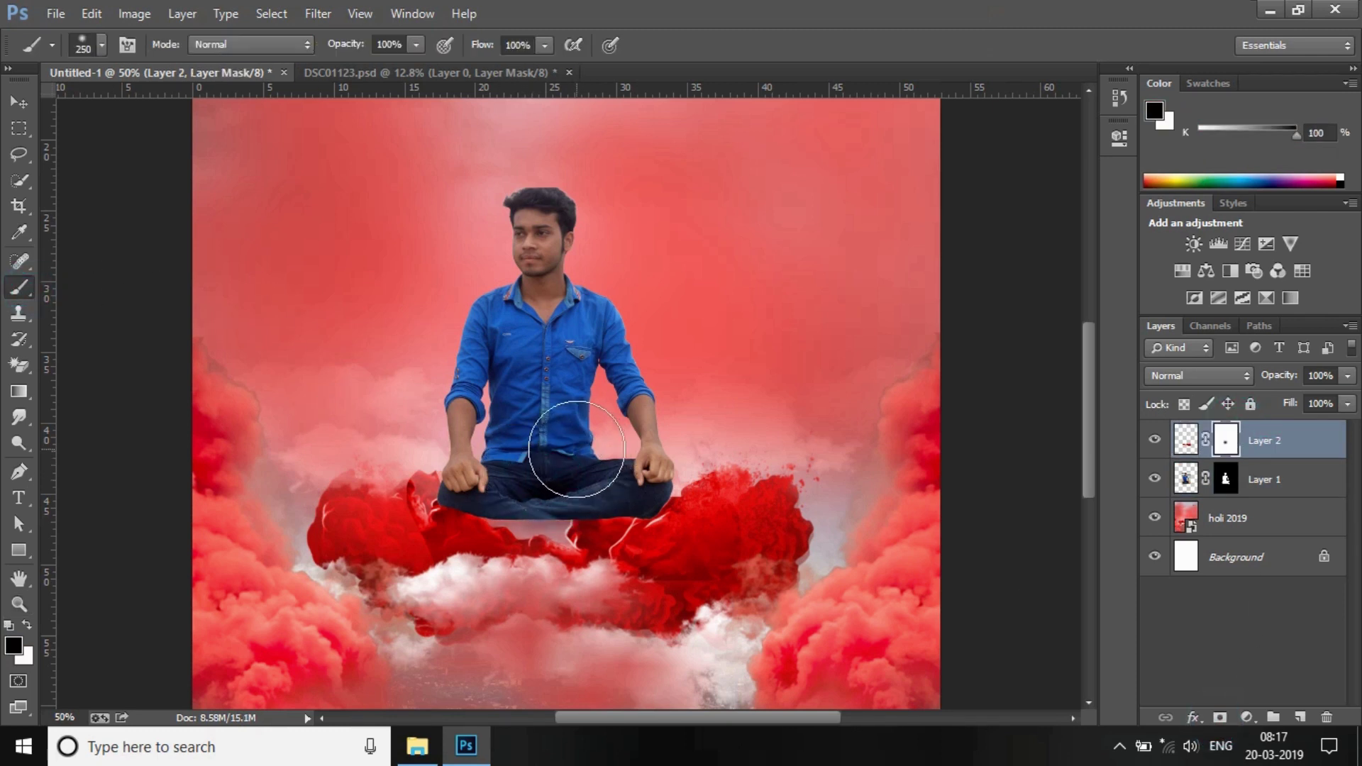
{"action": "key", "text": "["}
{"action": "mouse_move", "coordinate": [547, 511]}
{"action": "left_mouse_down"}
{"action": "mouse_move", "coordinate": [646, 508]}
{"action": "mouse_move", "coordinate": [589, 512]}
{"action": "mouse_move", "coordinate": [628, 508]}
{"action": "left_mouse_up"}
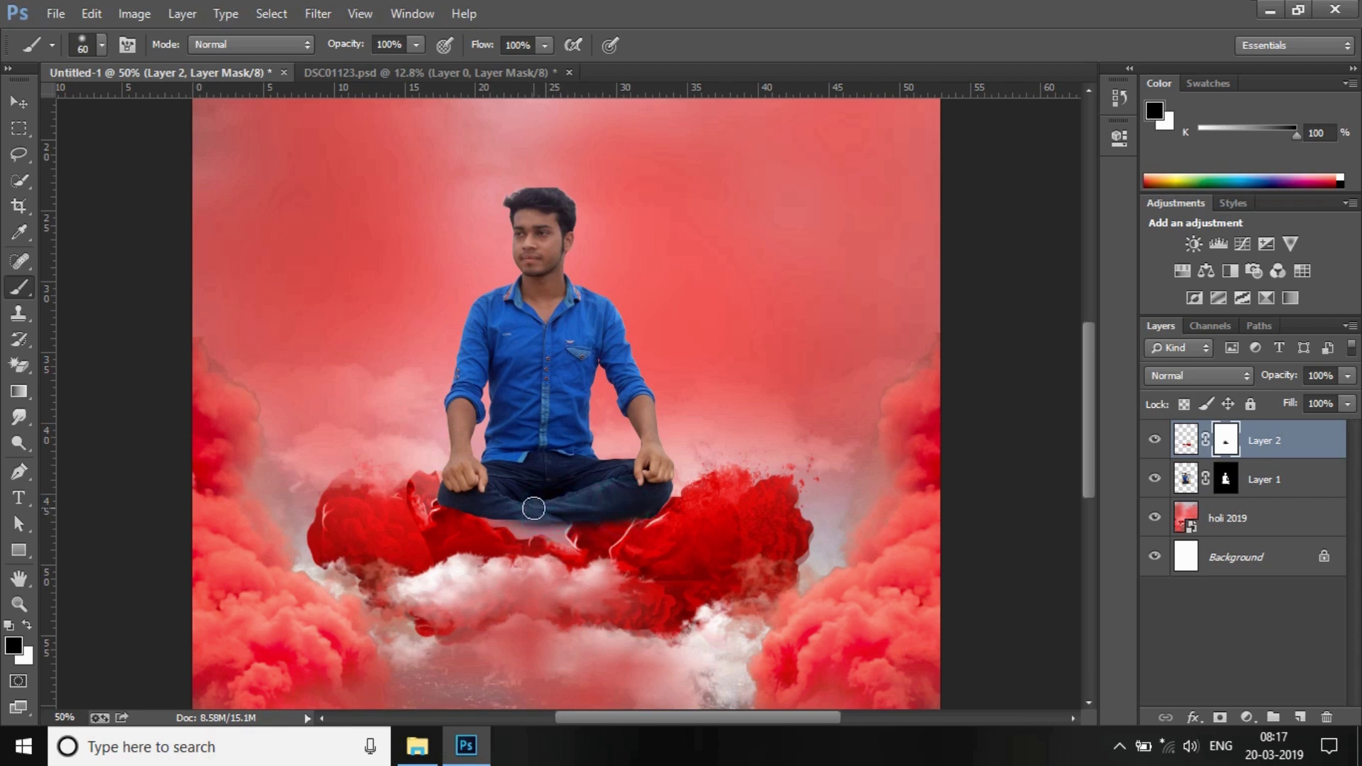
{"action": "mouse_move", "coordinate": [501, 487]}
{"action": "left_mouse_down"}
{"action": "mouse_move", "coordinate": [448, 502]}
{"action": "mouse_move", "coordinate": [527, 521]}
{"action": "left_mouse_up"}
Apply the man's layer mask permanently to Layer 1.
{"action": "left_click", "coordinate": [20, 604]}
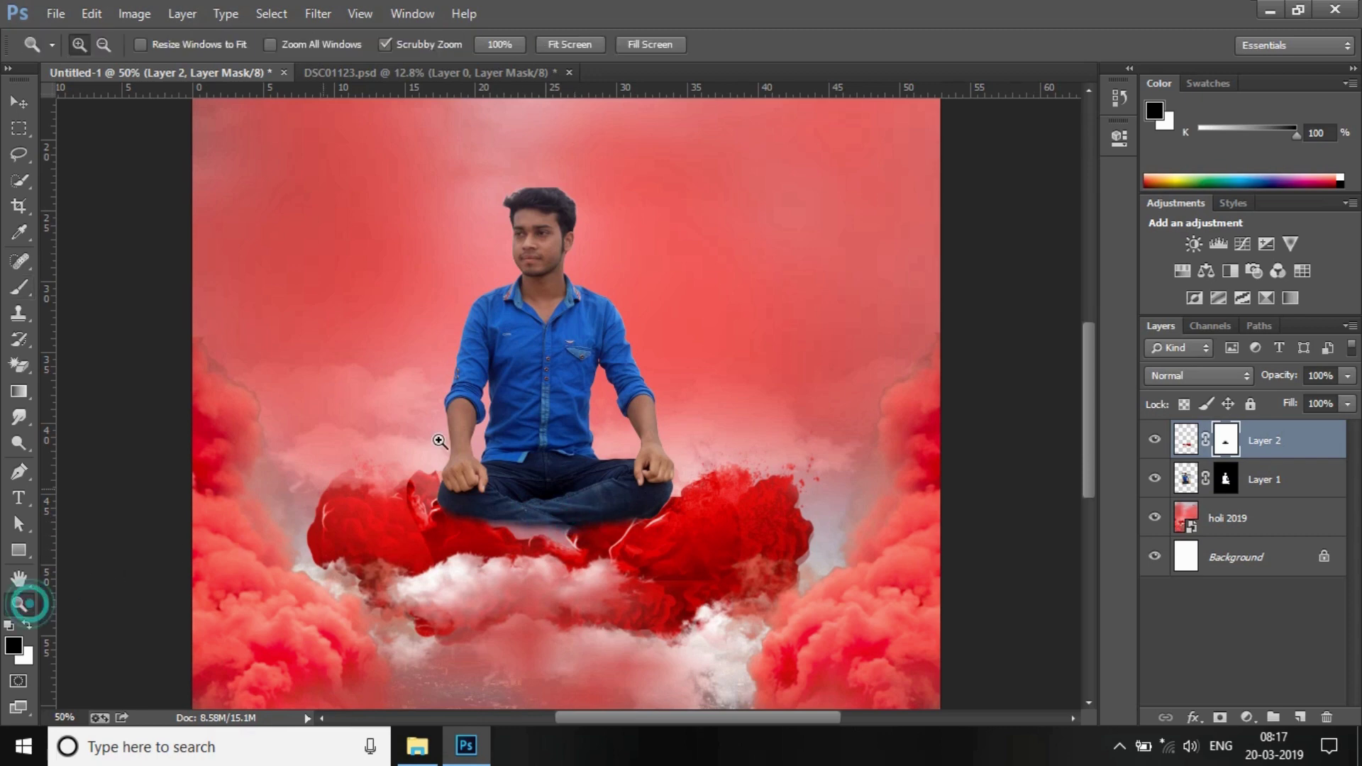
{"action": "right_click", "coordinate": [569, 383]}
{"action": "left_click", "coordinate": [589, 399]}
{"action": "right_click", "coordinate": [544, 304]}
{"action": "left_click", "coordinate": [607, 434]}
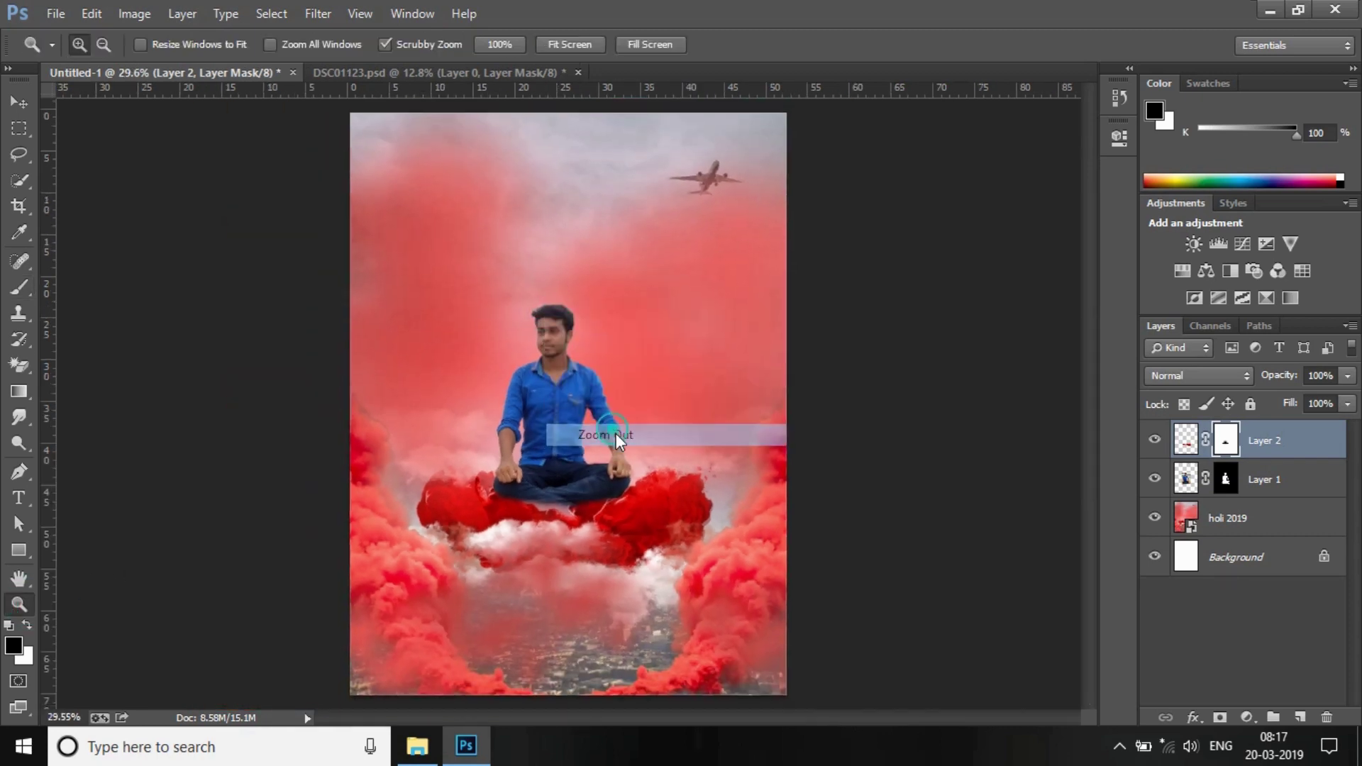
{"action": "left_click", "coordinate": [555, 329]}
{"action": "left_click", "coordinate": [555, 328]}
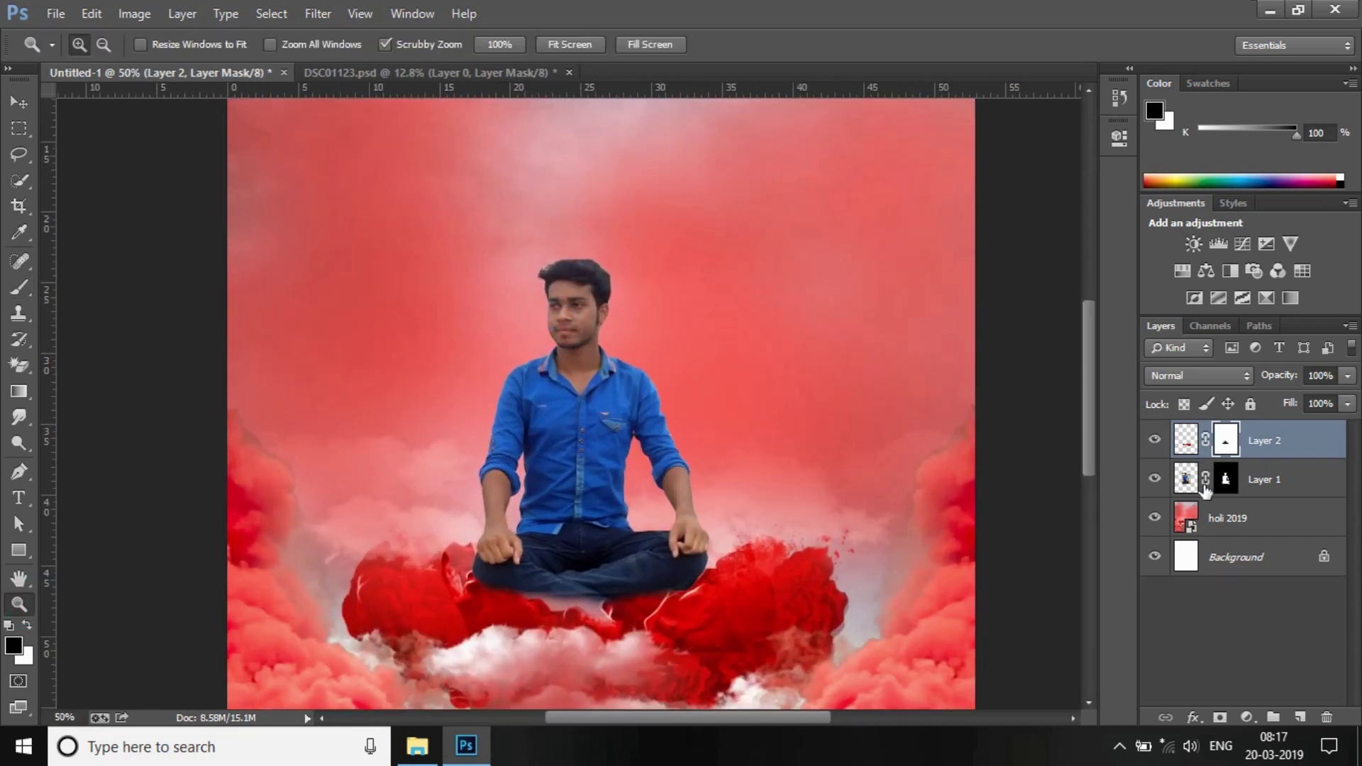
{"action": "left_click", "coordinate": [1186, 483]}
{"action": "right_click", "coordinate": [1225, 476]}
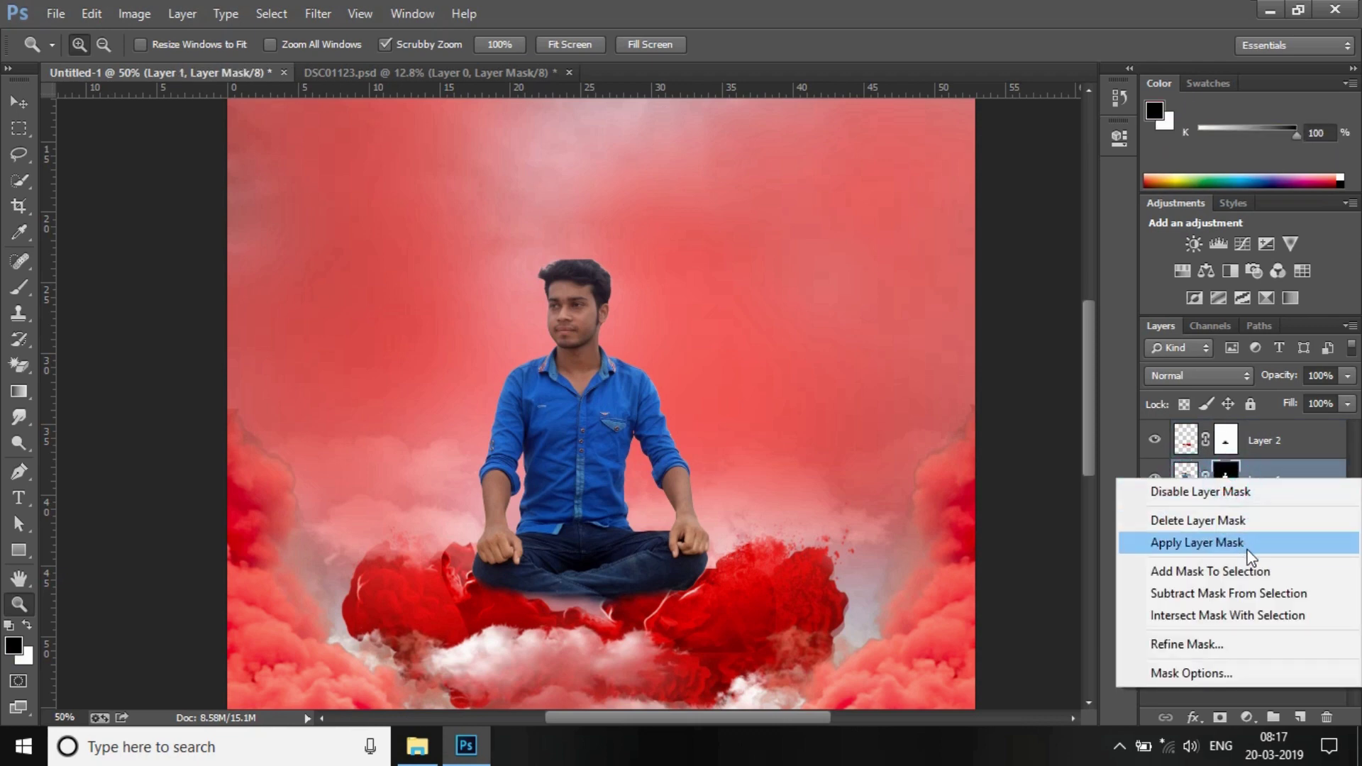
{"action": "left_click", "coordinate": [1233, 543]}
Apply a Selective Color adjustment to Layer 1, lowering Black in the Reds to about -27%.
{"action": "left_click", "coordinate": [134, 14]}
{"action": "mouse_move", "coordinate": [189, 65]}
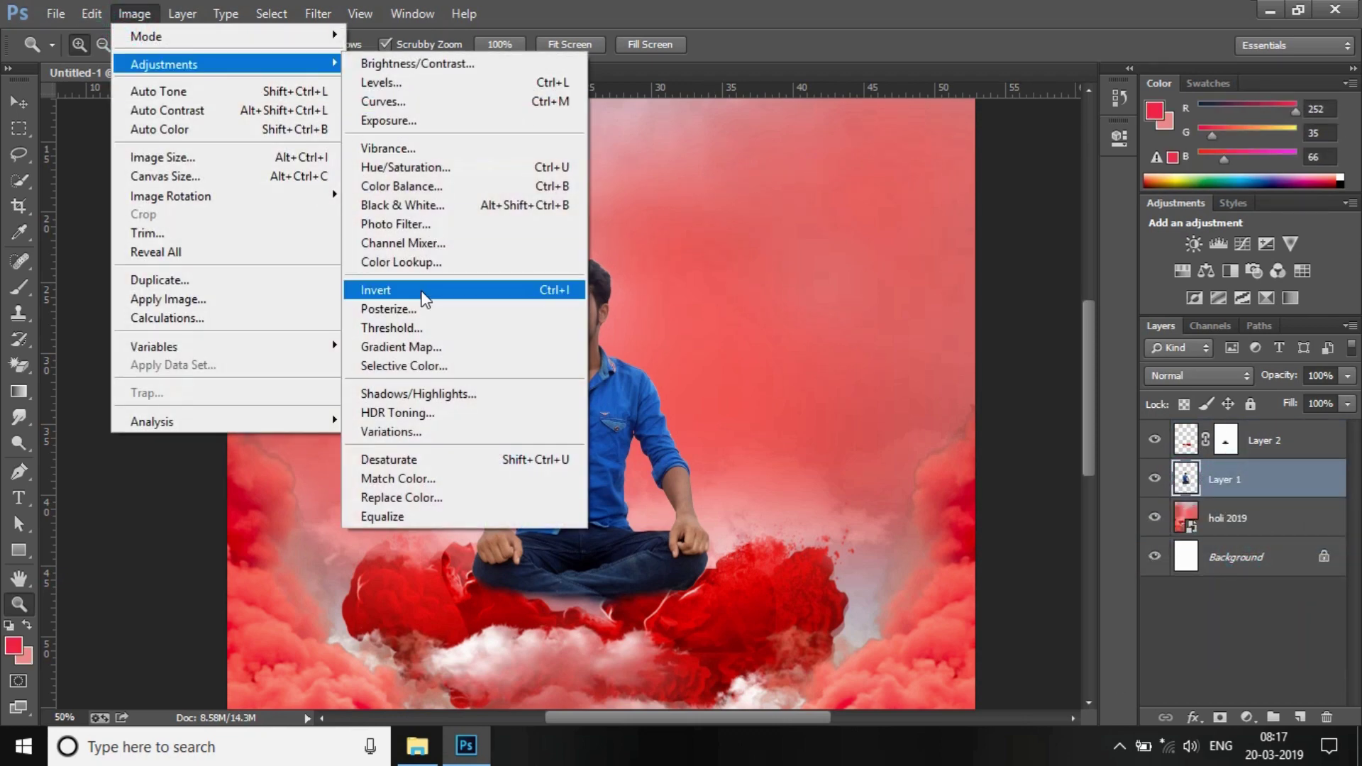
{"action": "left_click", "coordinate": [401, 366]}
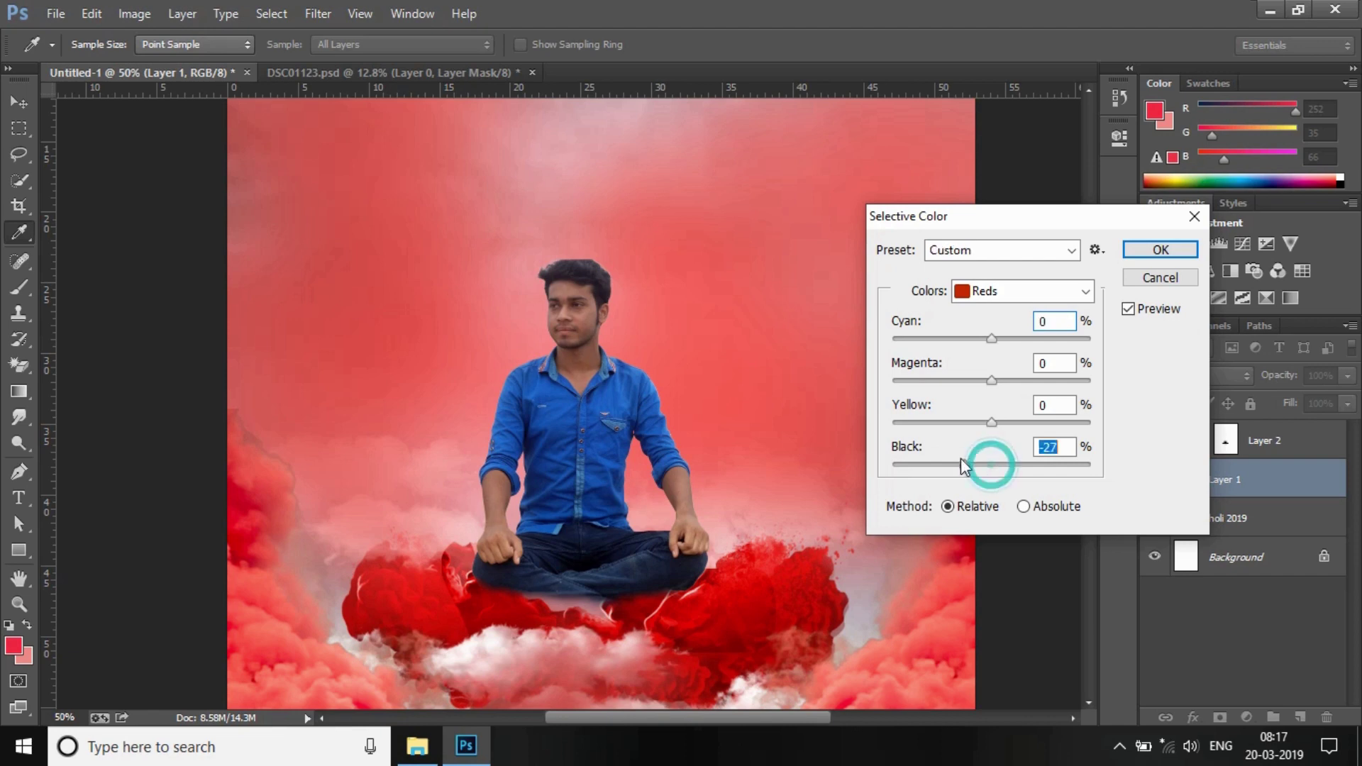
{"action": "left_click", "coordinate": [1161, 250]}
Smudge the man's hair edges on Layer 1 with the Smudge tool at size 20 and 47% strength, softening the flat-cut top and side.
{"action": "key", "text": "z"}
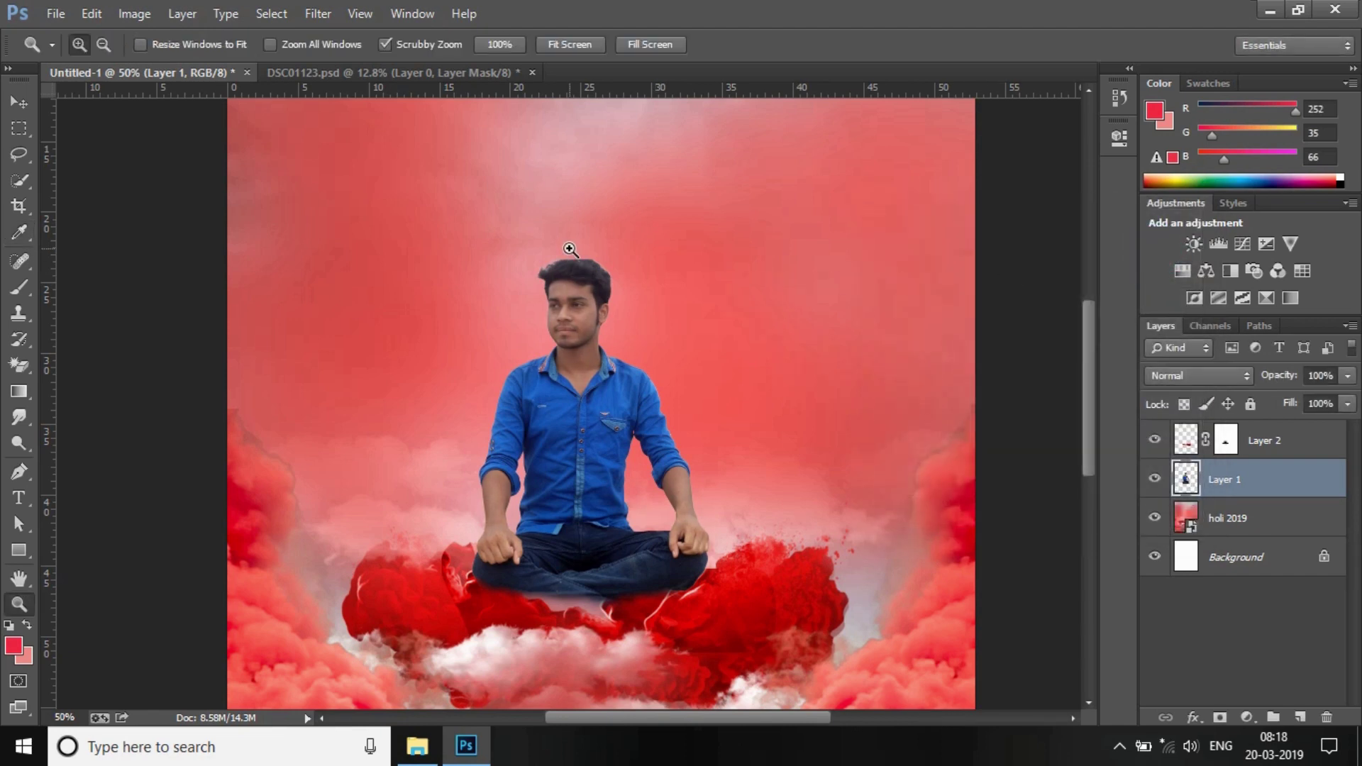
{"action": "left_click", "coordinate": [570, 250]}
{"action": "left_click", "coordinate": [570, 250]}
{"action": "left_click", "coordinate": [570, 250]}
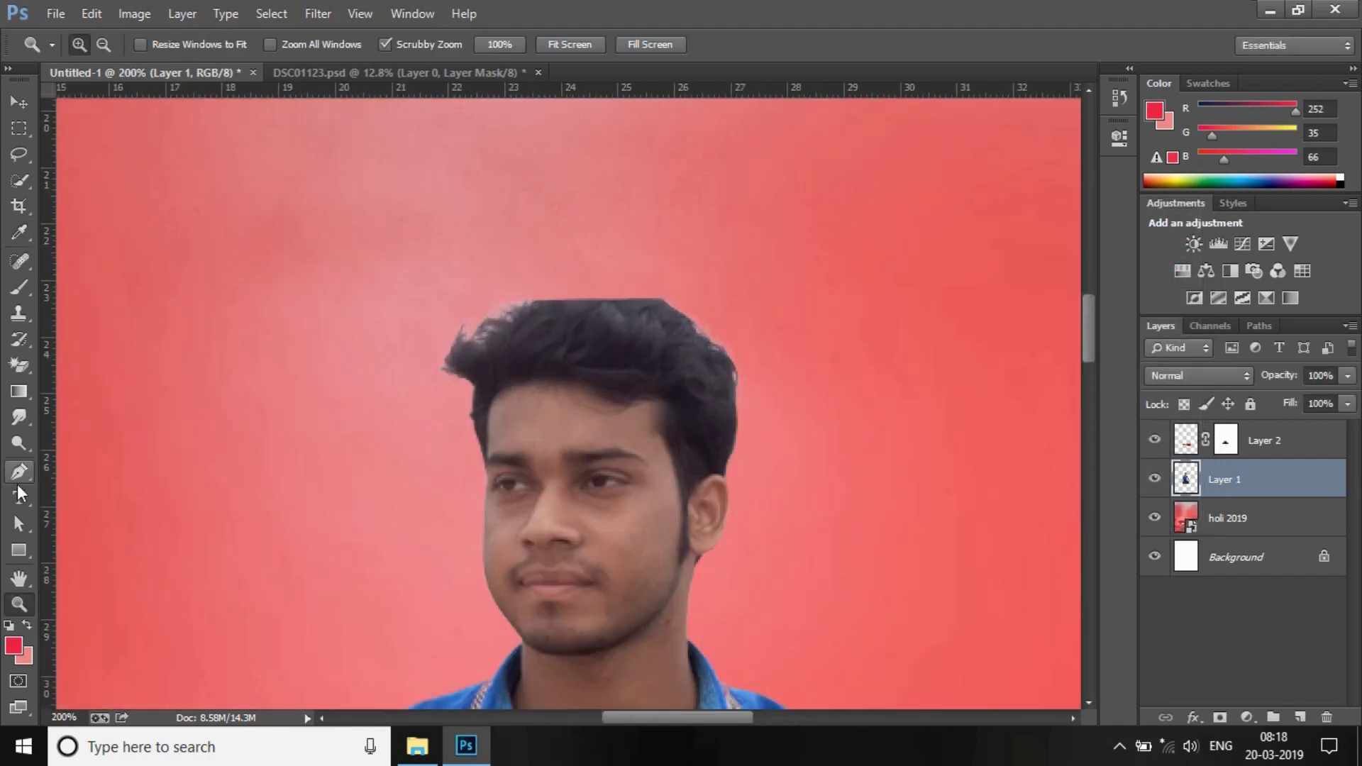
{"action": "left_click", "coordinate": [20, 417]}
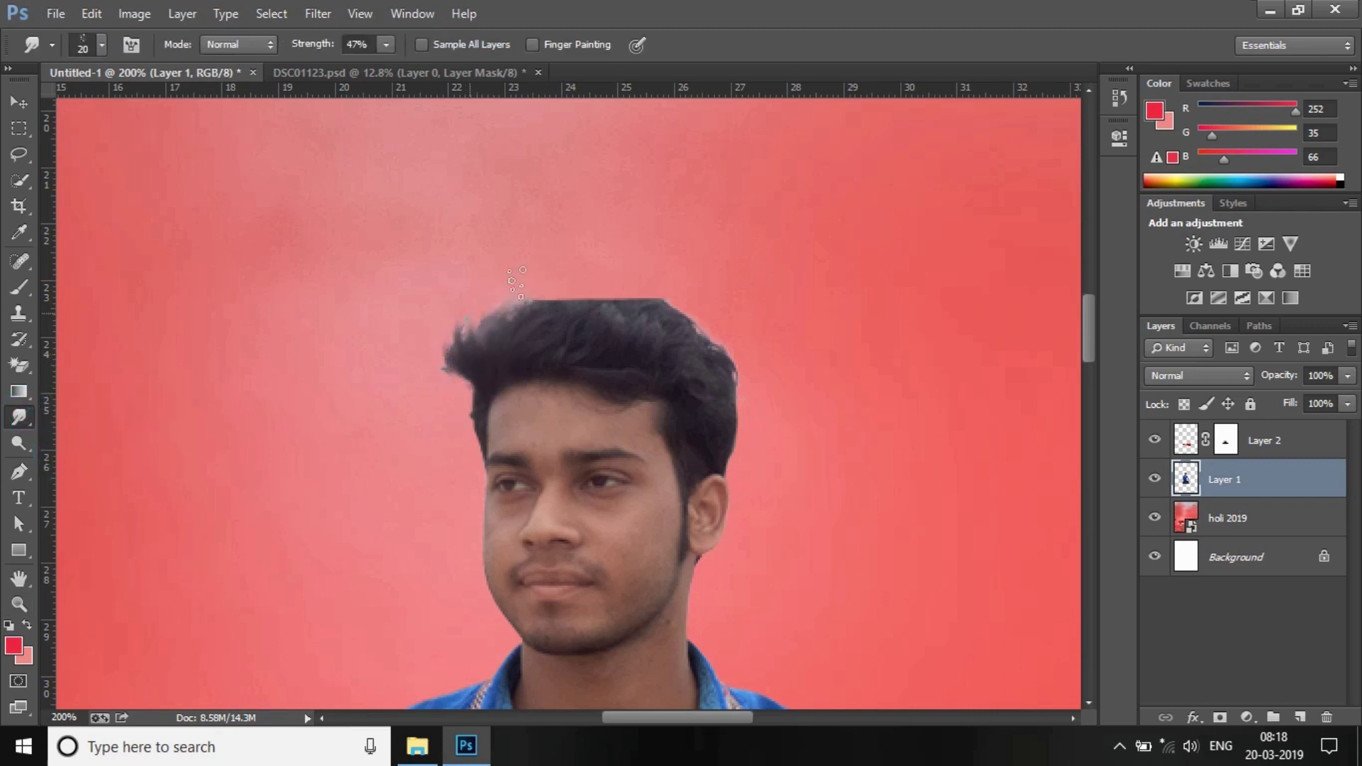
{"action": "mouse_move", "coordinate": [468, 341]}
{"action": "left_mouse_down"}
{"action": "mouse_move", "coordinate": [495, 365]}
{"action": "mouse_move", "coordinate": [503, 334]}
{"action": "mouse_move", "coordinate": [528, 350]}
{"action": "mouse_move", "coordinate": [576, 326]}
{"action": "mouse_move", "coordinate": [573, 370]}
{"action": "mouse_move", "coordinate": [546, 323]}
{"action": "mouse_move", "coordinate": [585, 308]}
{"action": "left_mouse_up"}
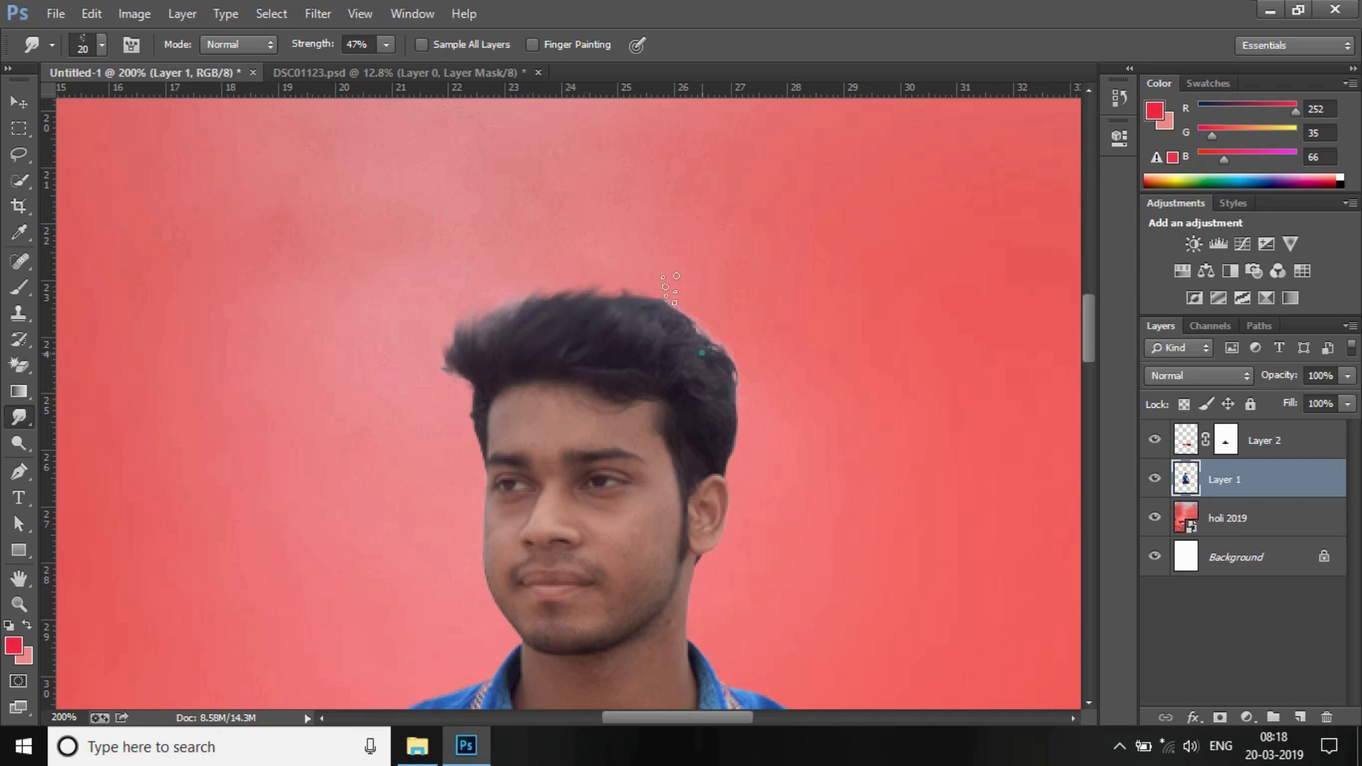
{"action": "mouse_move", "coordinate": [670, 289]}
{"action": "left_mouse_down"}
{"action": "mouse_move", "coordinate": [670, 326]}
{"action": "mouse_move", "coordinate": [586, 305]}
{"action": "left_mouse_up"}
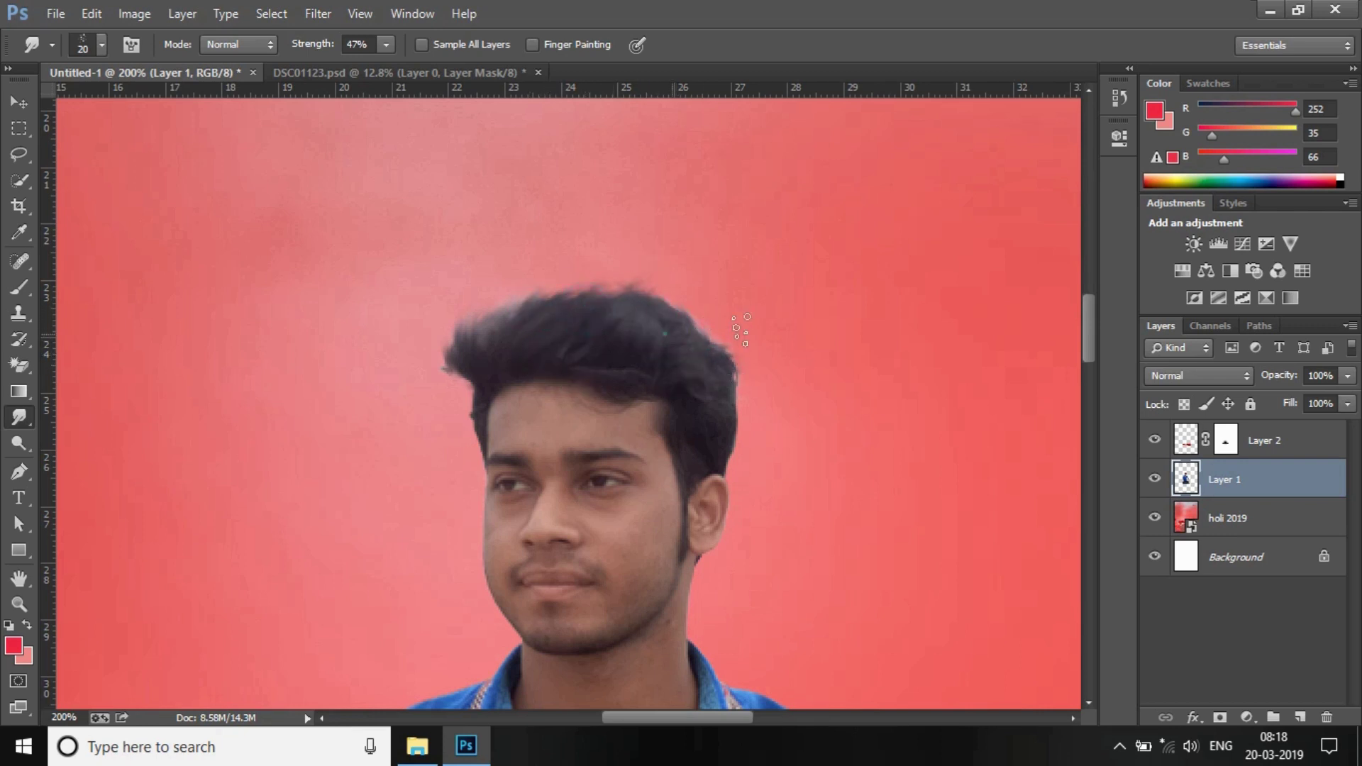
{"action": "mouse_move", "coordinate": [741, 330]}
{"action": "left_mouse_down"}
{"action": "mouse_move", "coordinate": [681, 329]}
{"action": "mouse_move", "coordinate": [724, 390]}
{"action": "mouse_move", "coordinate": [727, 433]}
{"action": "mouse_move", "coordinate": [720, 389]}
{"action": "mouse_move", "coordinate": [703, 430]}
{"action": "mouse_move", "coordinate": [584, 373]}
{"action": "left_mouse_up"}
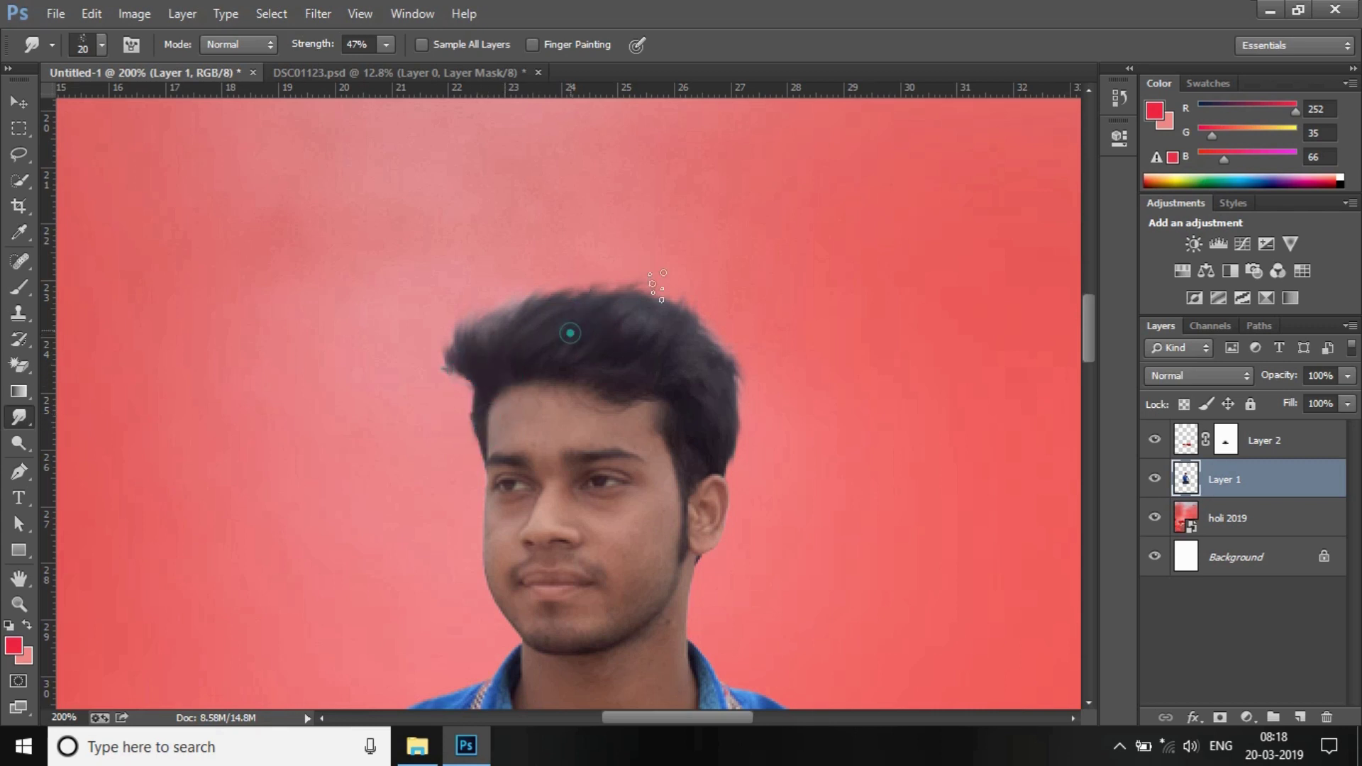
{"action": "mouse_move", "coordinate": [695, 338]}
{"action": "left_mouse_down"}
{"action": "mouse_move", "coordinate": [724, 423]}
{"action": "mouse_move", "coordinate": [687, 429]}
{"action": "mouse_move", "coordinate": [656, 381]}
{"action": "left_mouse_up"}
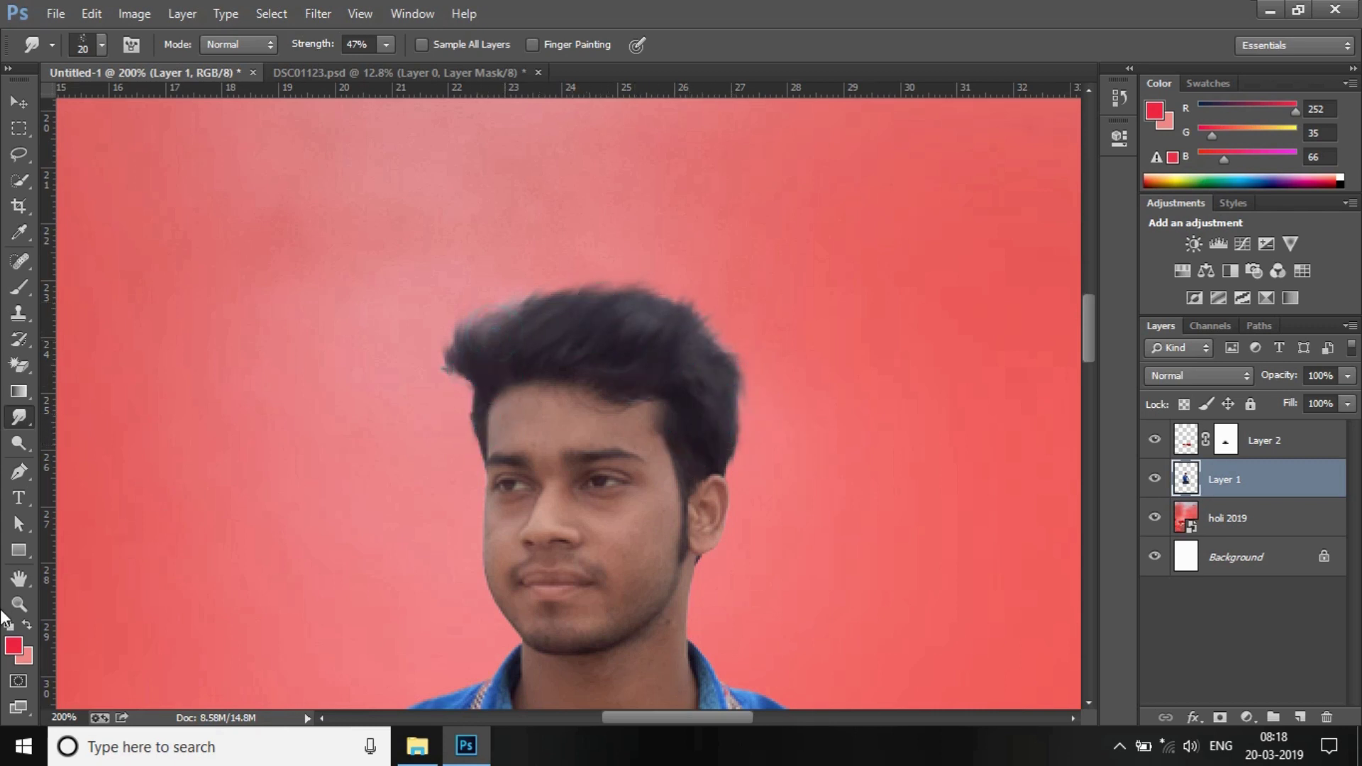
Rasterize the holi 2019 smart object layer.
{"action": "left_click", "coordinate": [19, 602]}
{"action": "right_click", "coordinate": [525, 418]}
{"action": "left_click", "coordinate": [531, 424]}
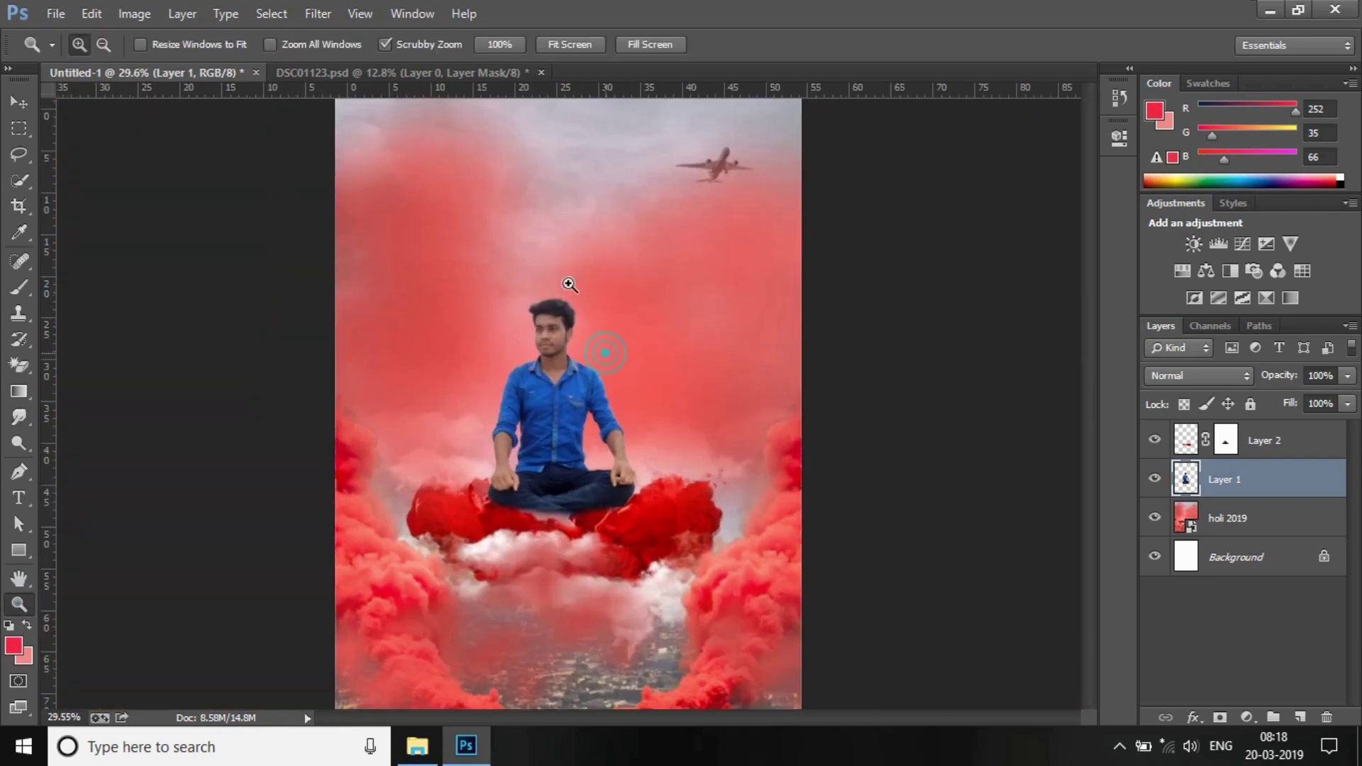
{"action": "right_click", "coordinate": [555, 277]}
{"action": "left_click", "coordinate": [616, 402]}
{"action": "left_click", "coordinate": [1237, 511]}
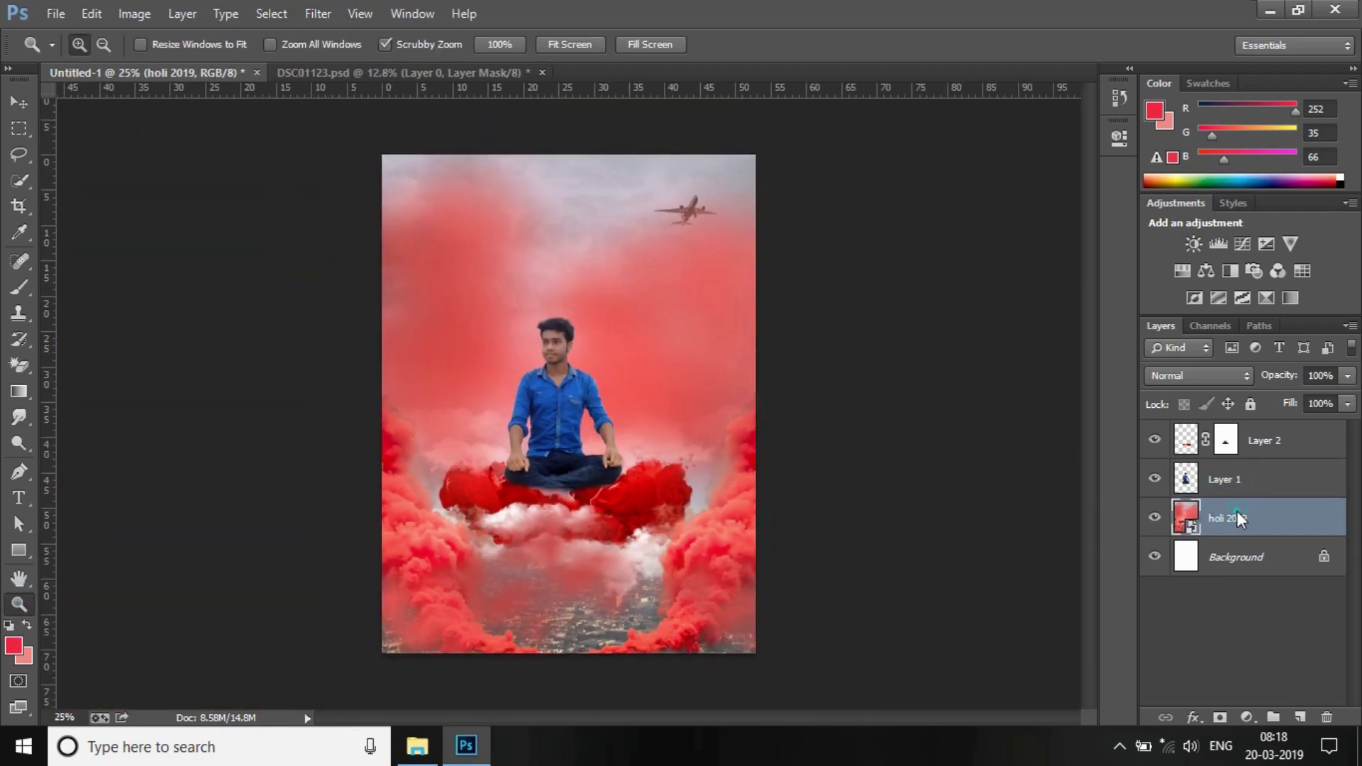
{"action": "right_click", "coordinate": [1237, 511]}
{"action": "left_click", "coordinate": [1040, 318]}
Apply the Camera Raw Filter to the holi 2019 layer with Clarity at about +26.
{"action": "left_click", "coordinate": [317, 13]}
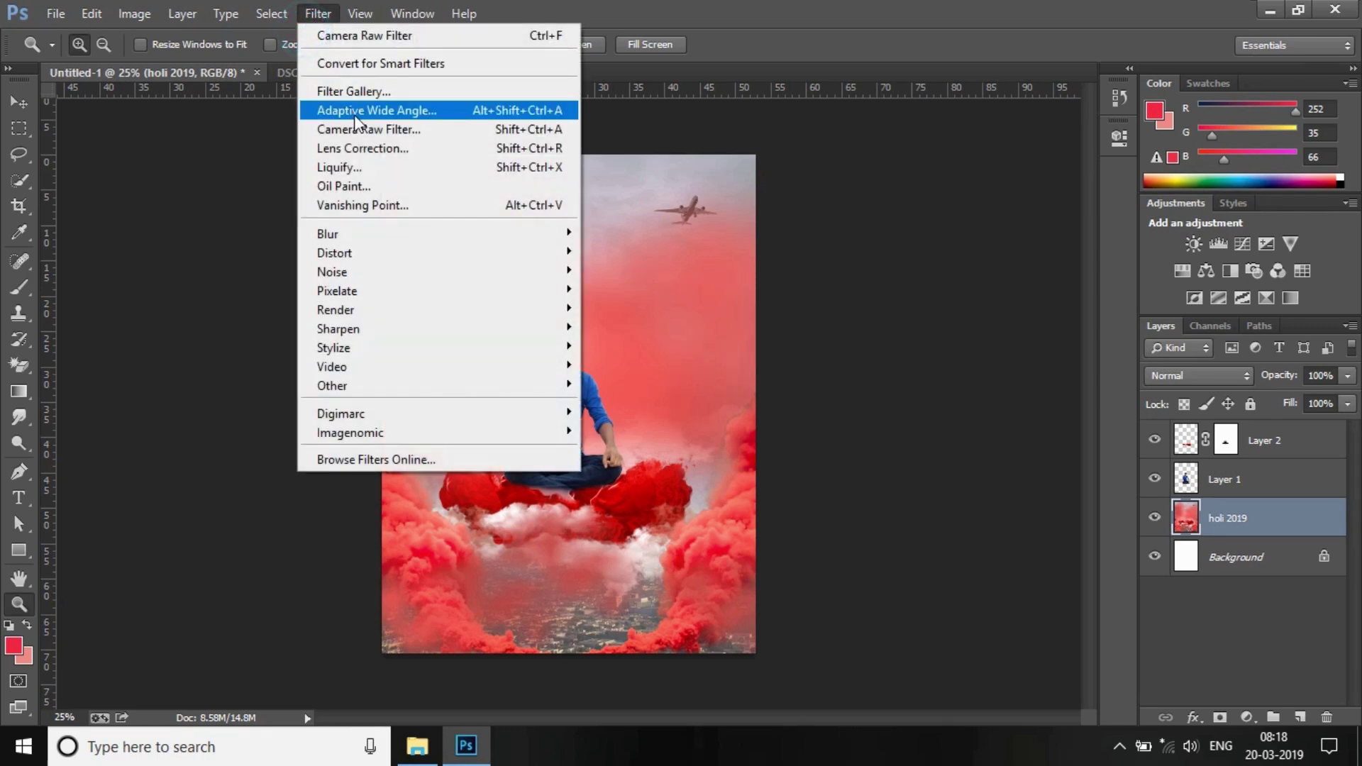
{"action": "left_click", "coordinate": [362, 129]}
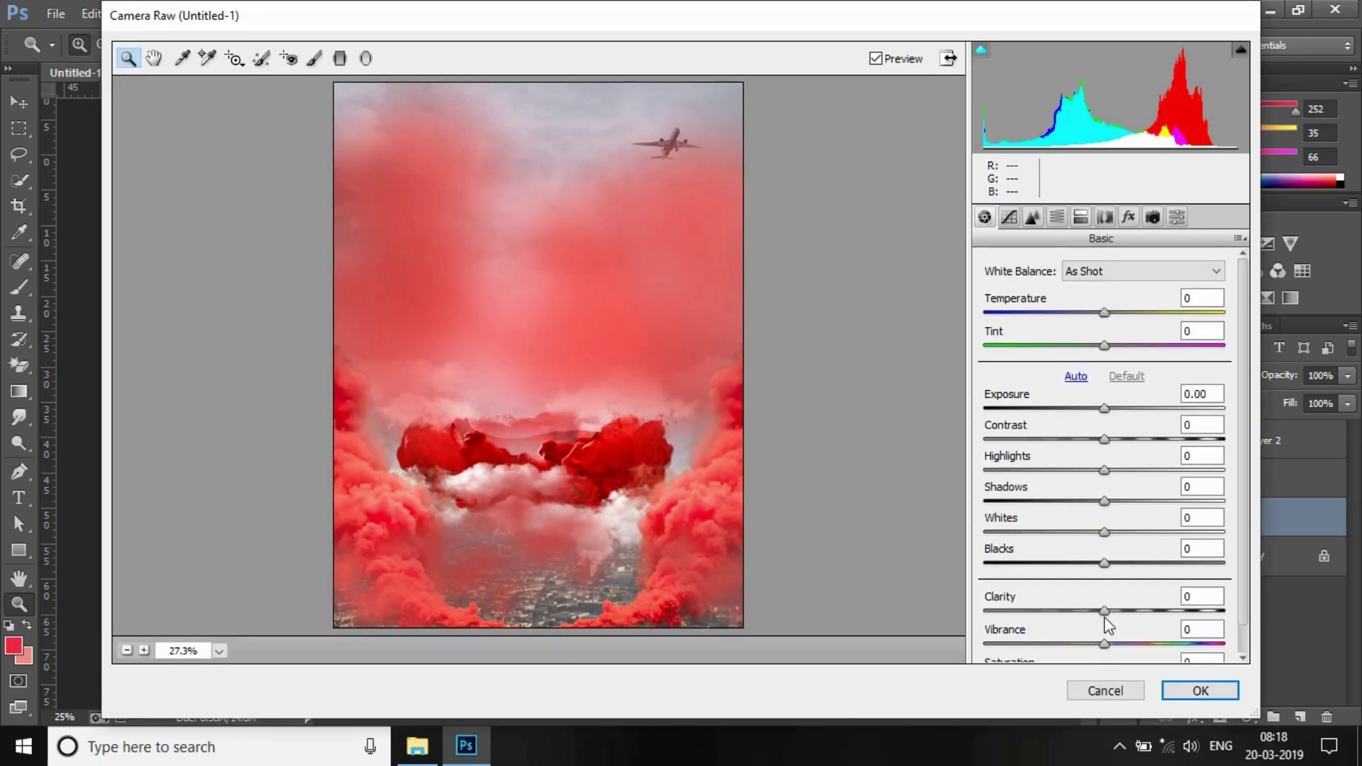
{"action": "left_click_drag", "start_coordinate": [1104, 611], "coordinate": [1150, 628]}
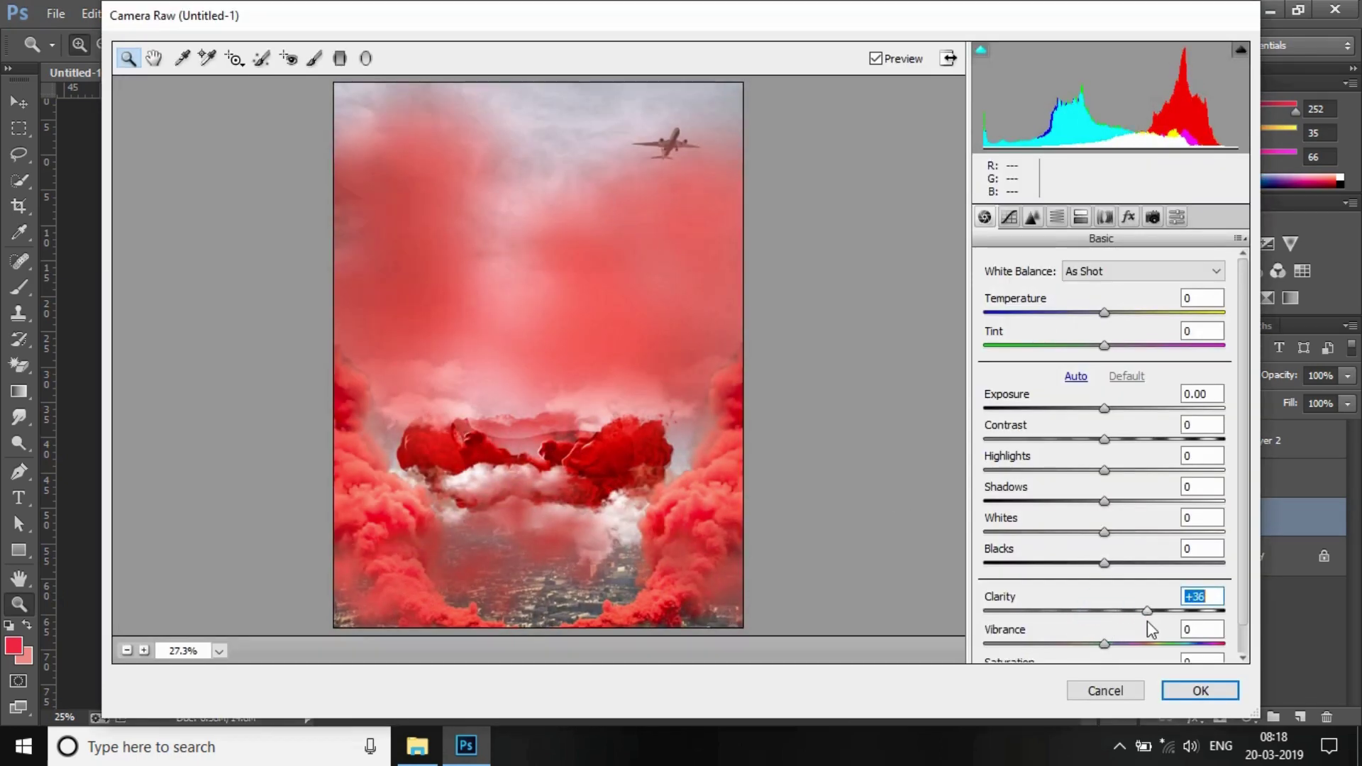
{"action": "left_click", "coordinate": [1204, 692]}
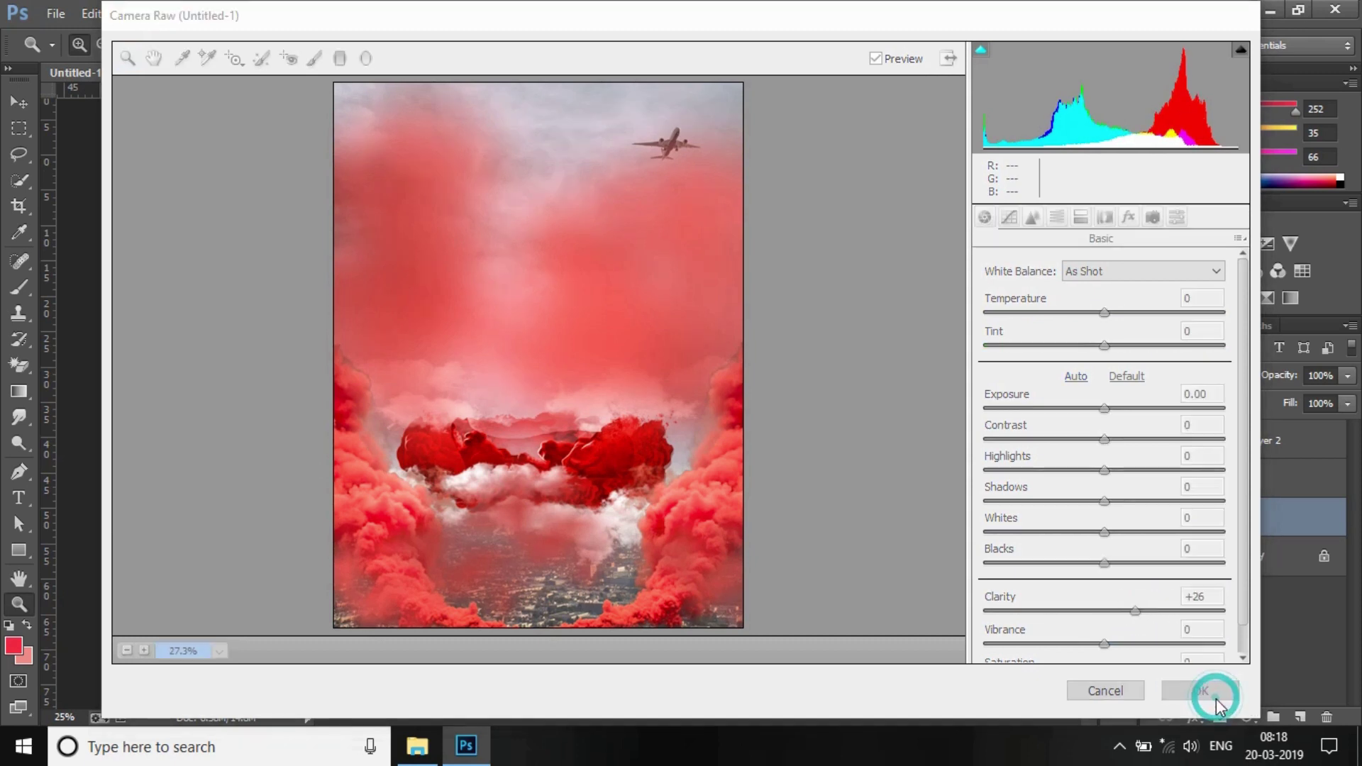
Place the kisspng watercolor paint splatter image in the composition and move its layer directly above Layer 1.
{"action": "left_click", "coordinate": [418, 746]}
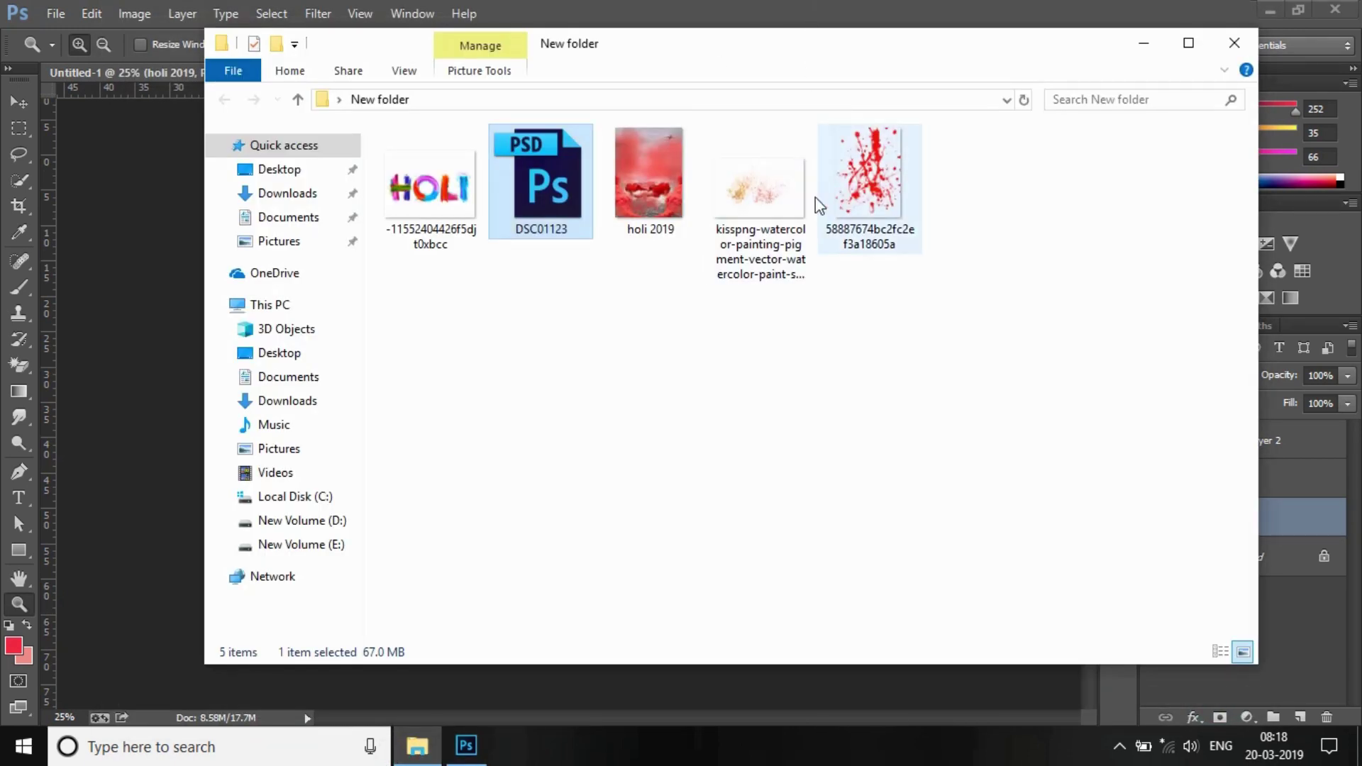
{"action": "left_click_drag", "start_coordinate": [781, 201], "coordinate": [179, 388]}
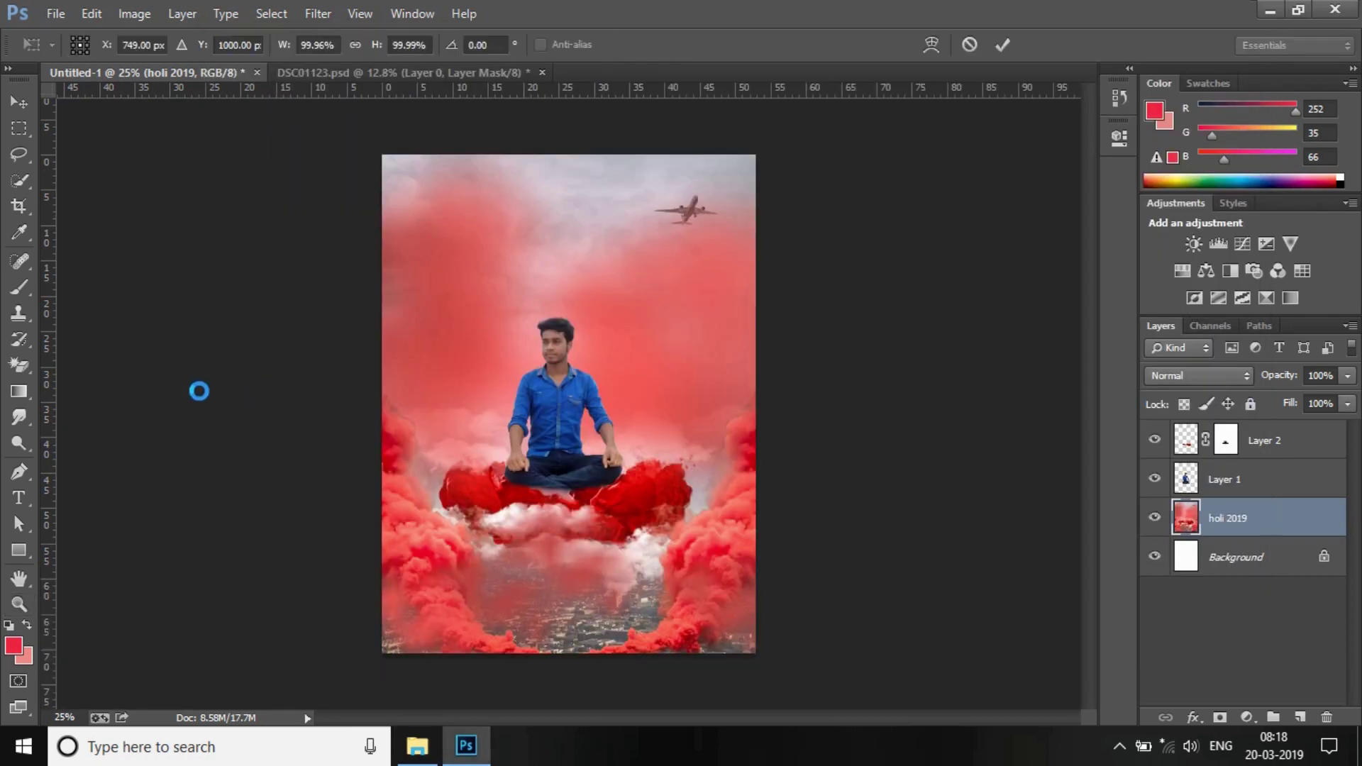
{"action": "left_click", "coordinate": [1007, 41]}
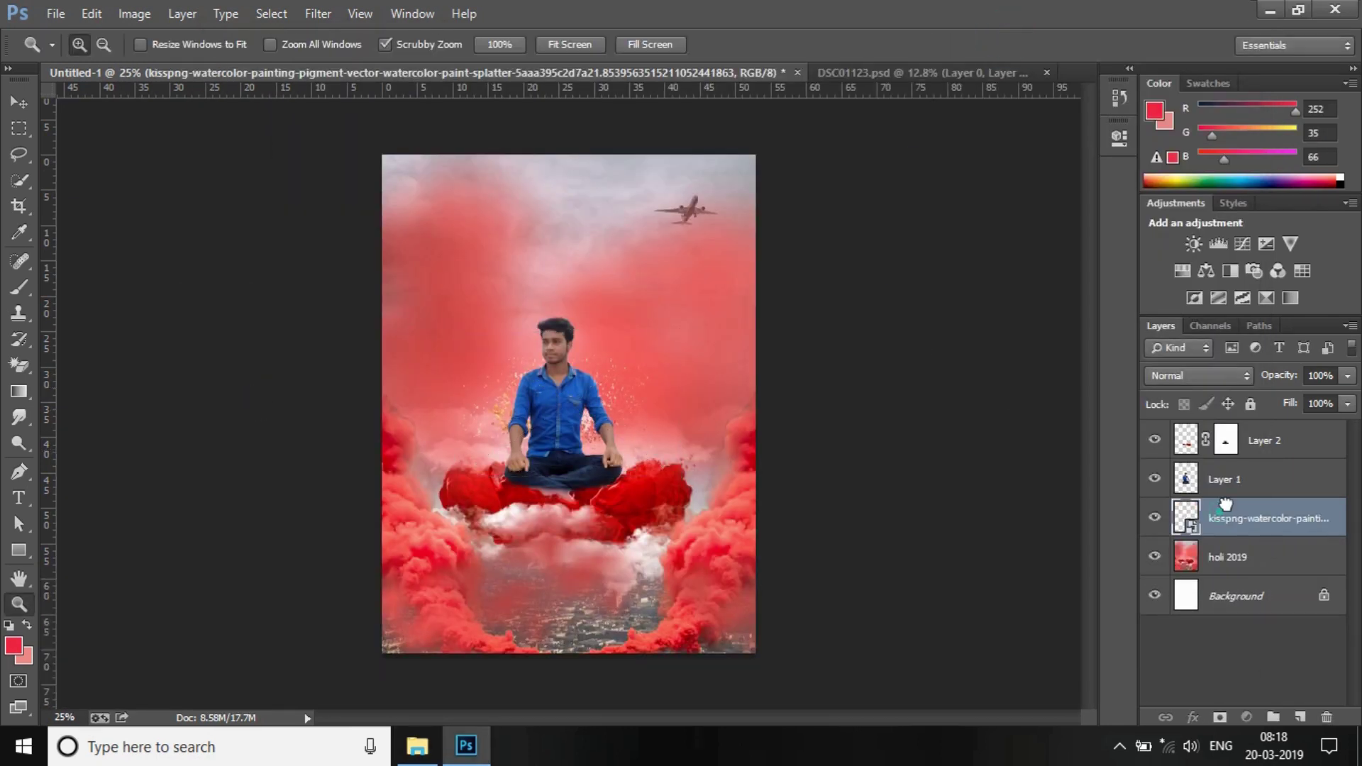
{"action": "left_click_drag", "start_coordinate": [1225, 504], "coordinate": [1227, 470]}
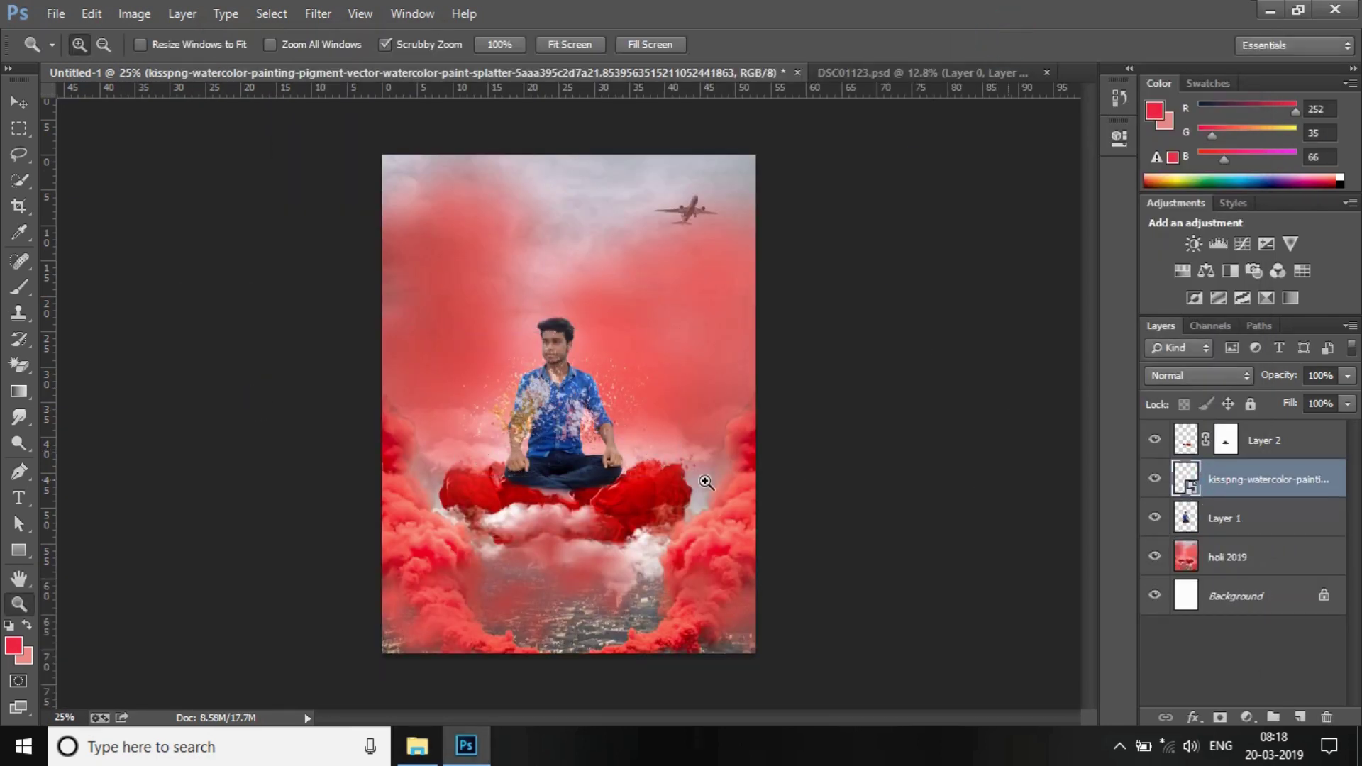
Scale the watercolor splatter to about 22.3% and move it onto the chest pocket area of the man's shirt.
{"action": "left_click", "coordinate": [573, 503]}
{"action": "left_click", "coordinate": [573, 504]}
{"action": "key", "text": "ctrl+t"}
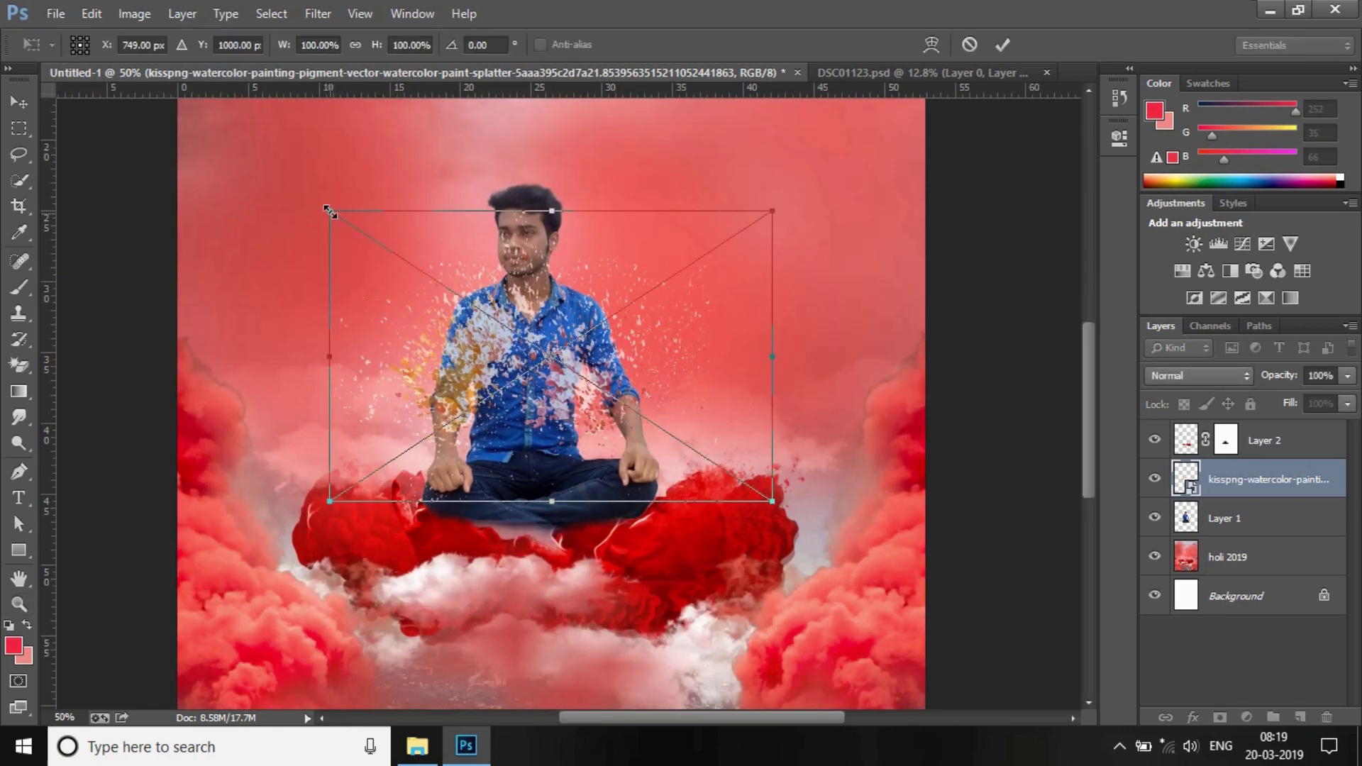
{"action": "left_click_drag", "start_coordinate": [329, 210], "coordinate": [678, 362]}
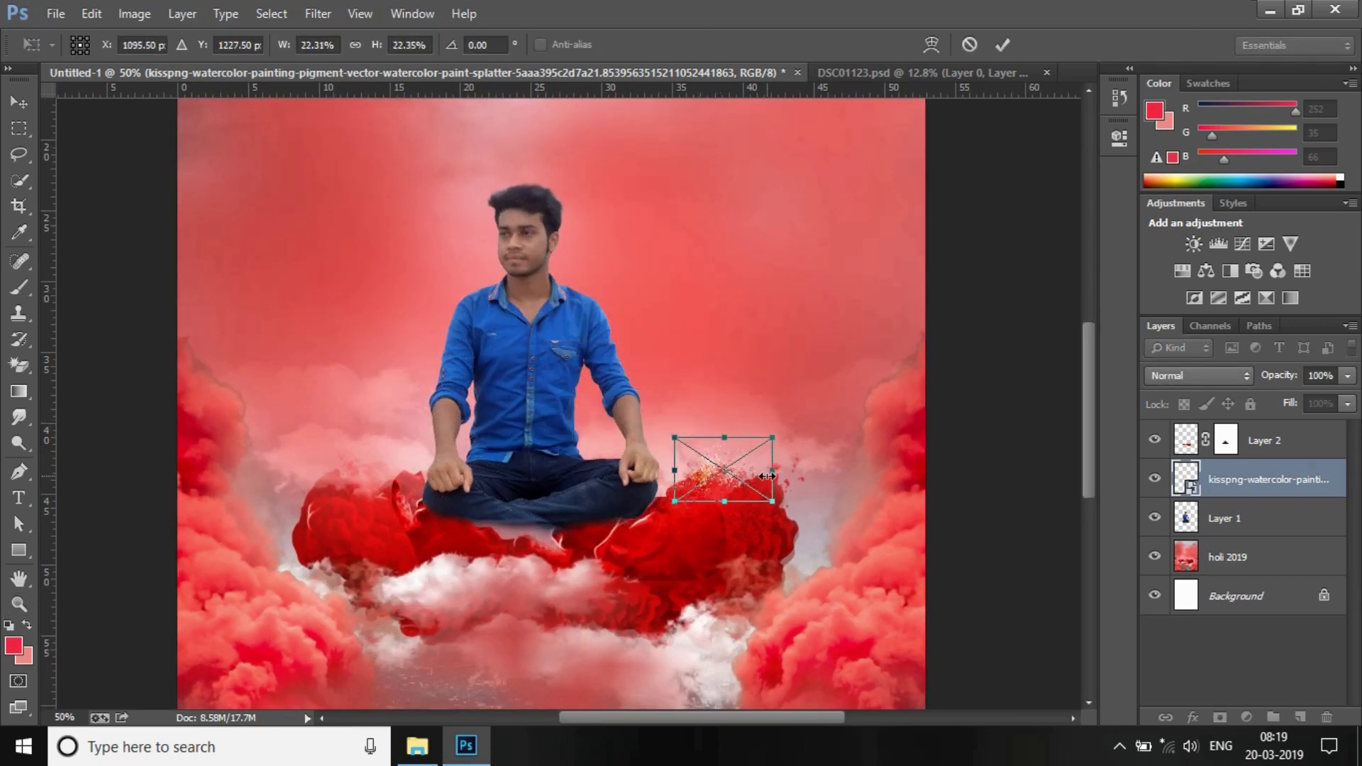
{"action": "left_click_drag", "start_coordinate": [747, 470], "coordinate": [591, 362]}
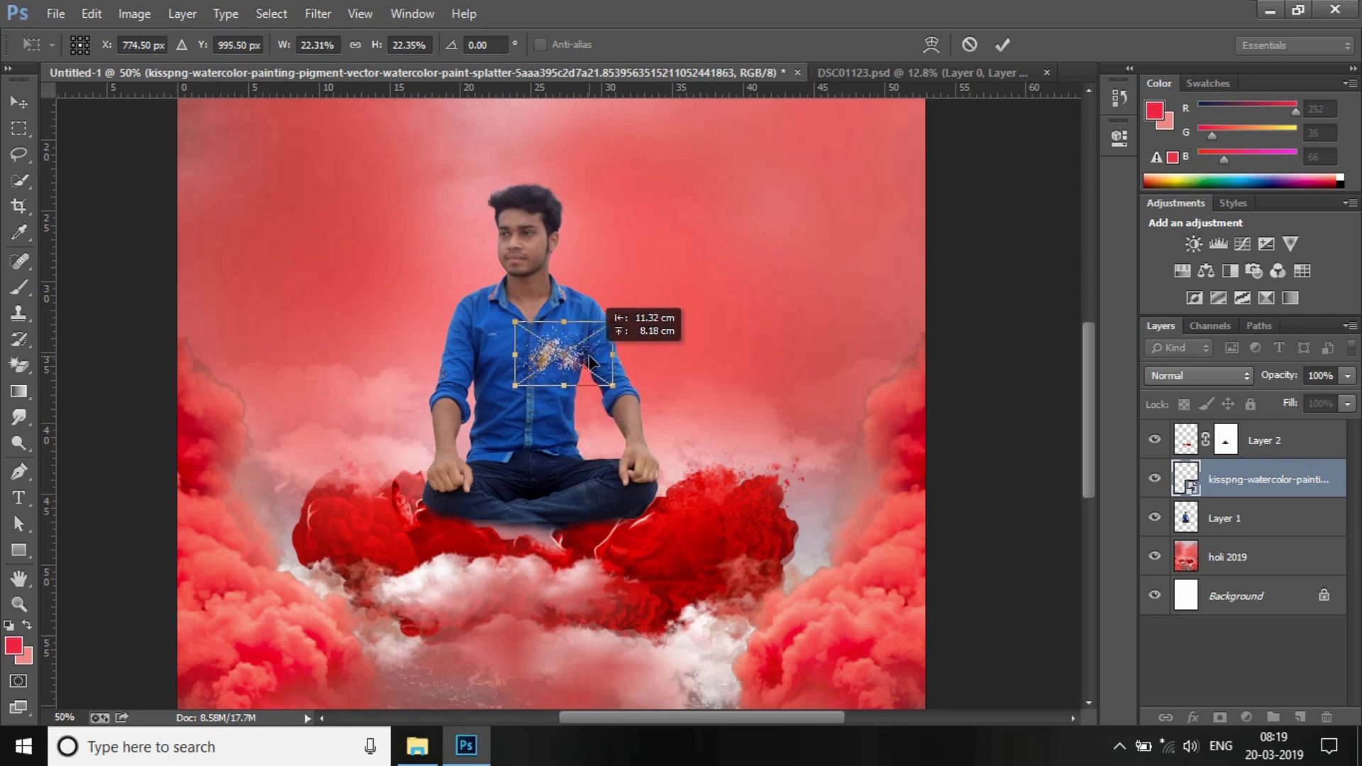
{"action": "key", "text": "ctrl+plus"}
{"action": "key", "text": "ctrl+plus"}
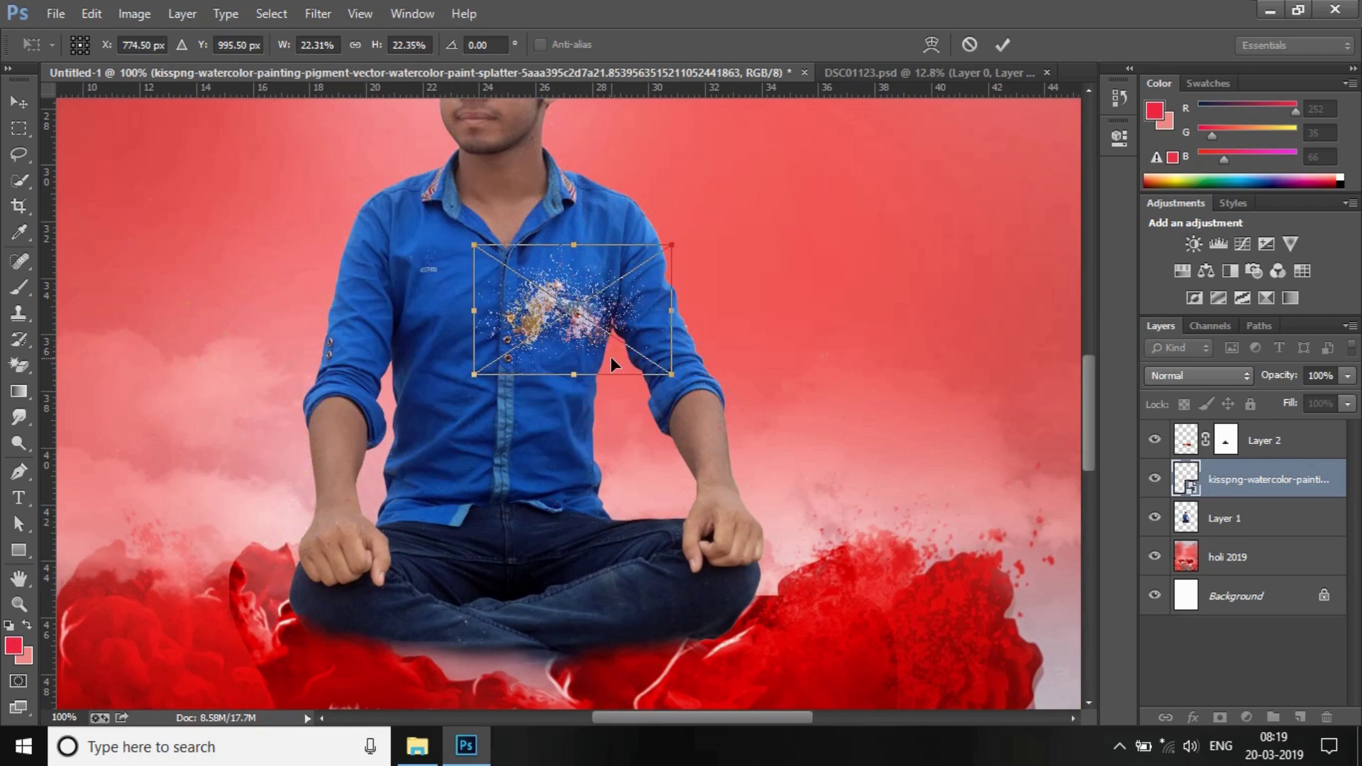
Warp the watercolor splatter upward to follow the shirt's chest and shoulder, and commit the transformation.
{"action": "right_click", "coordinate": [608, 310]}
{"action": "left_click", "coordinate": [654, 488]}
{"action": "left_click_drag", "start_coordinate": [641, 261], "coordinate": [631, 206]}
{"action": "left_click_drag", "start_coordinate": [528, 334], "coordinate": [530, 334]}
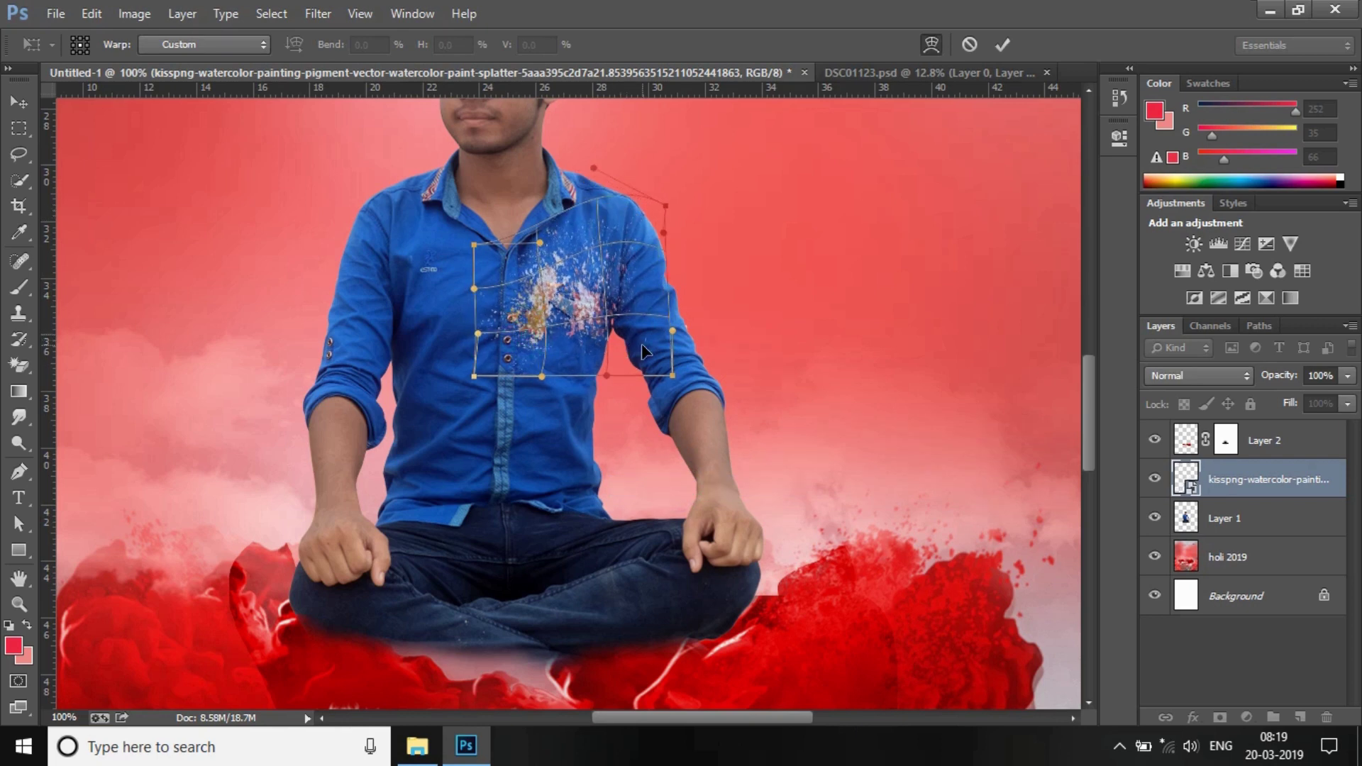
{"action": "left_click_drag", "start_coordinate": [548, 287], "coordinate": [555, 282]}
{"action": "left_click", "coordinate": [1003, 44]}
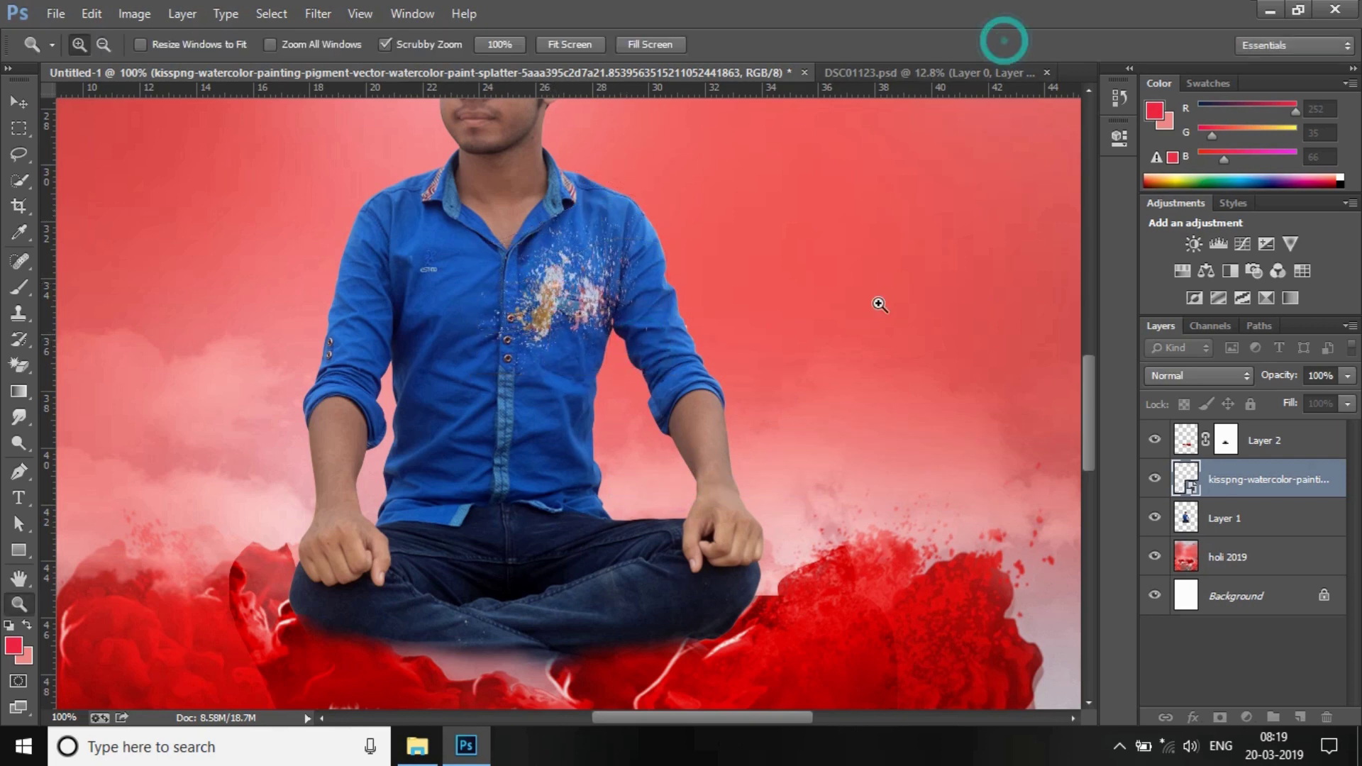
Place the red splatter image 58887674bc2fc2ef3a18605a at about 6.54% width and -6.56% height over the shirt's lower front, beside the buttons.
{"action": "left_click", "coordinate": [418, 745]}
{"action": "left_click_drag", "start_coordinate": [869, 185], "coordinate": [164, 359]}
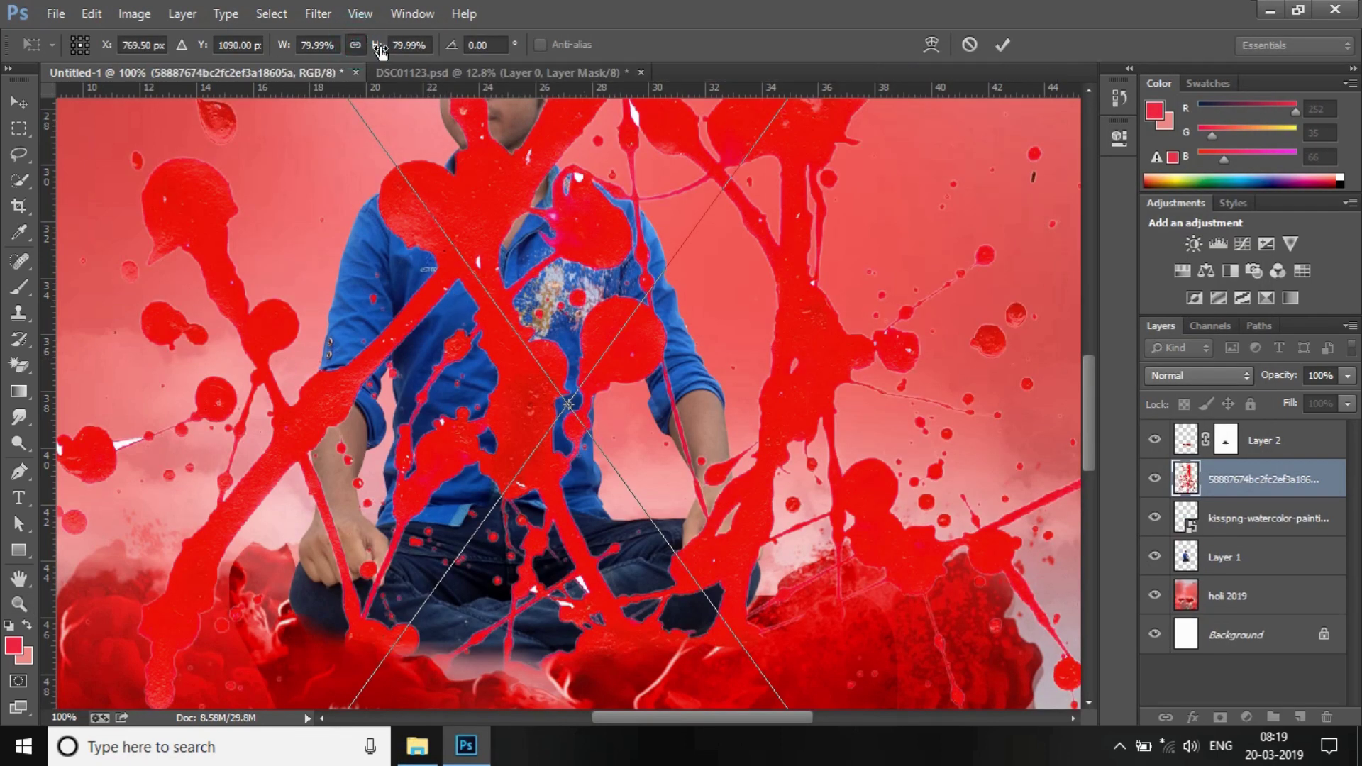
{"action": "left_click_drag", "start_coordinate": [381, 49], "coordinate": [298, 85]}
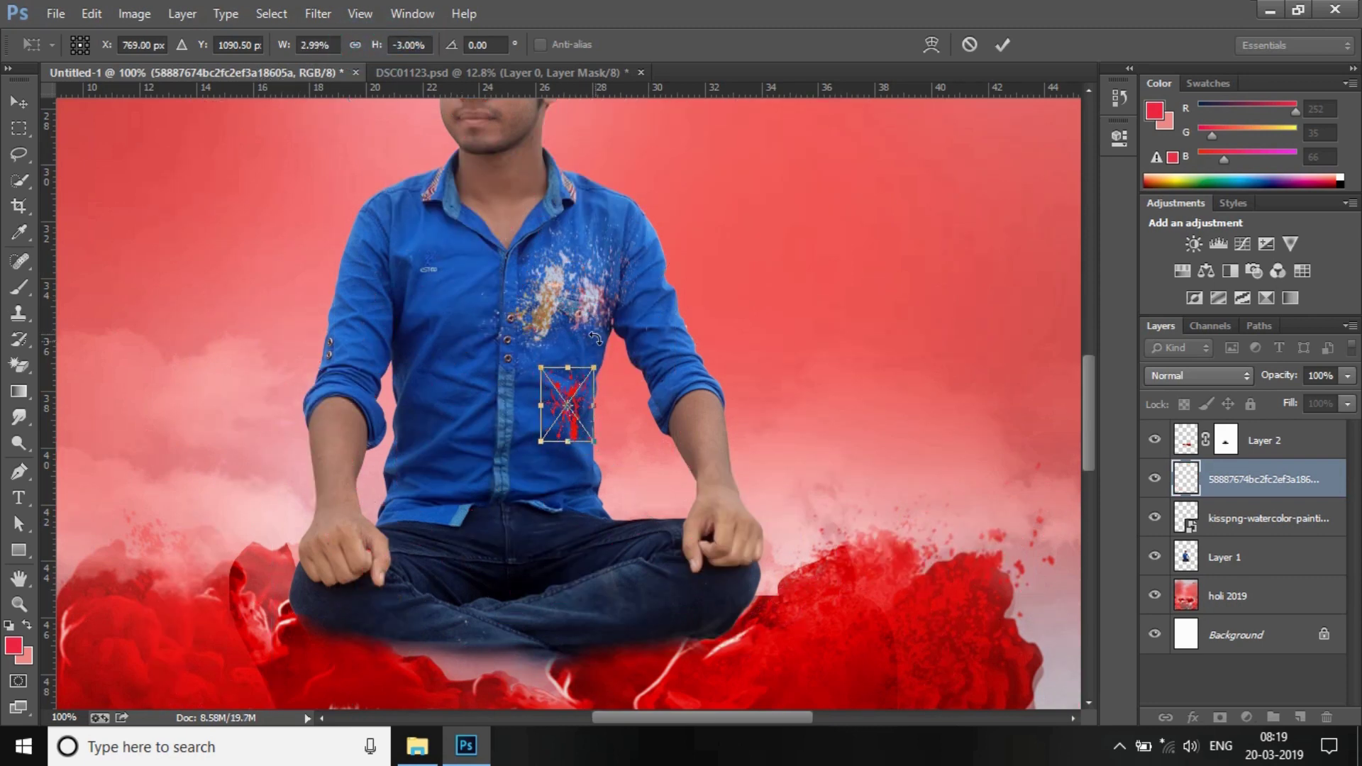
{"action": "left_click_drag", "start_coordinate": [595, 367], "coordinate": [658, 279]}
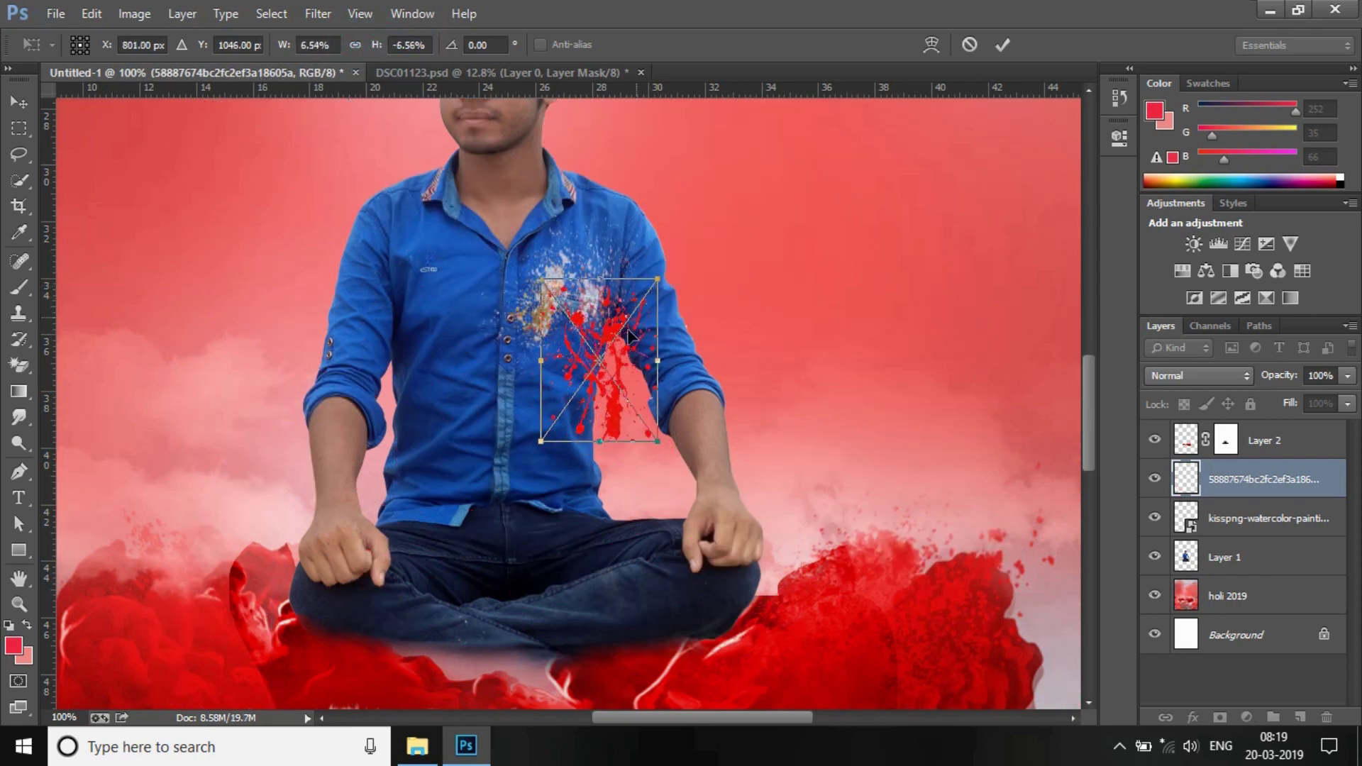
{"action": "left_click_drag", "start_coordinate": [628, 332], "coordinate": [452, 405]}
Warp the red splatter to follow the shirt's lower front, curving its bottom edge upward, and commit the placement.
{"action": "right_click", "coordinate": [463, 395]}
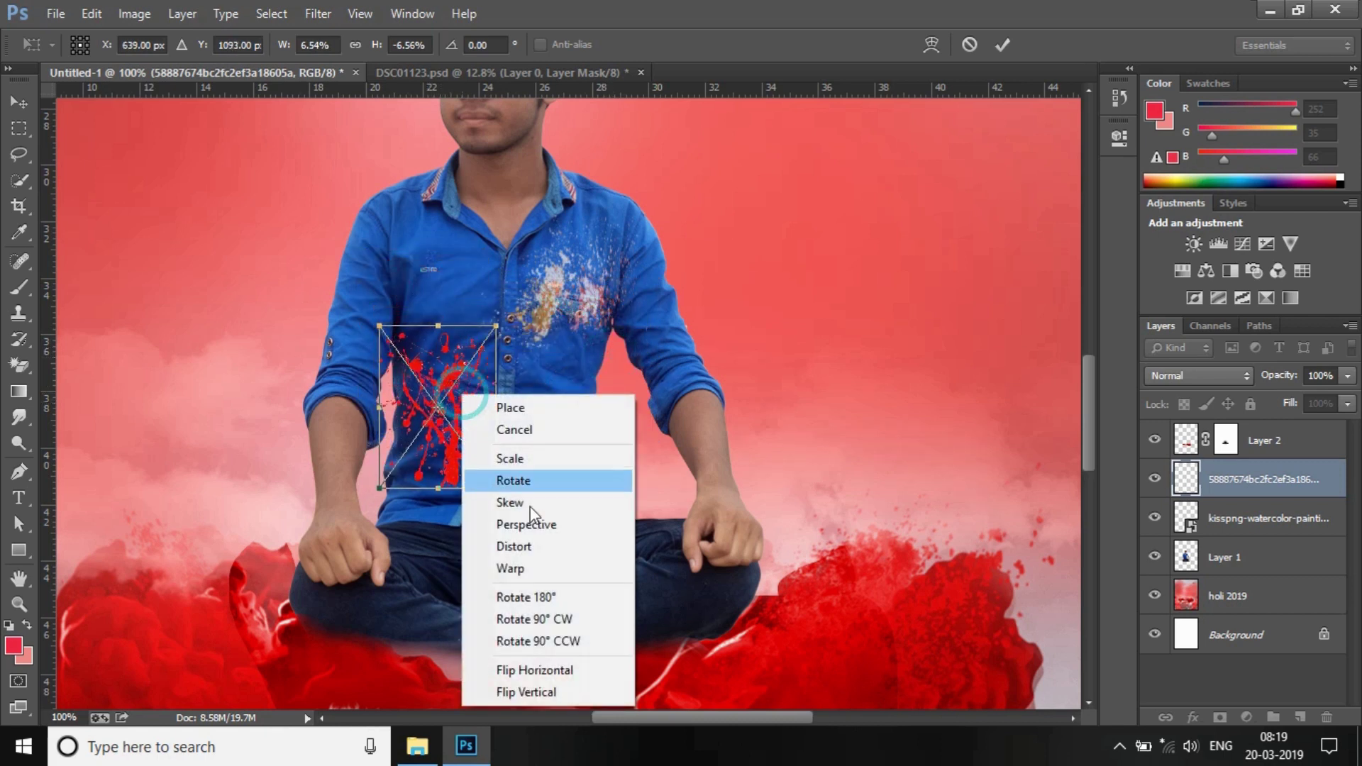
{"action": "left_click", "coordinate": [515, 568]}
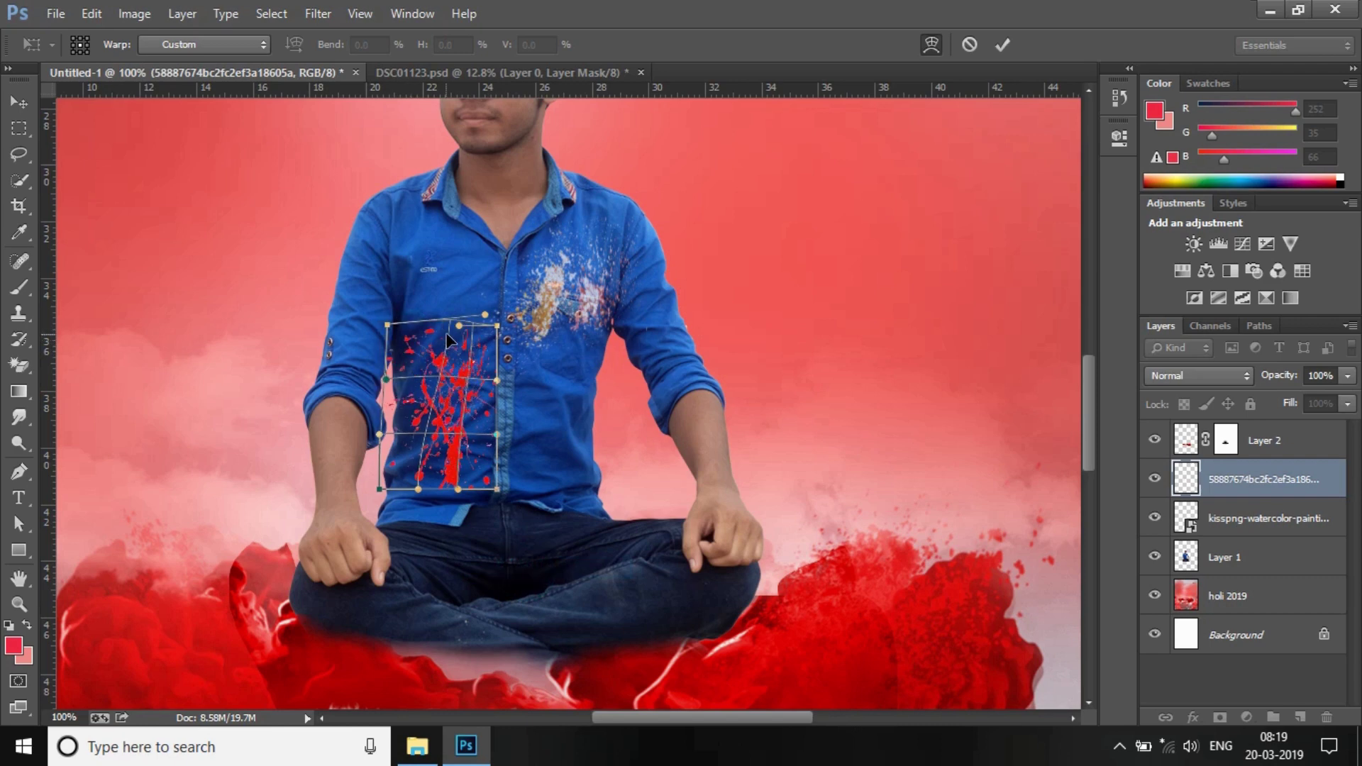
{"action": "left_click_drag", "start_coordinate": [447, 341], "coordinate": [441, 355]}
{"action": "mouse_move", "coordinate": [425, 483]}
{"action": "left_mouse_down"}
{"action": "mouse_move", "coordinate": [419, 458]}
{"action": "mouse_move", "coordinate": [408, 462]}
{"action": "left_mouse_up"}
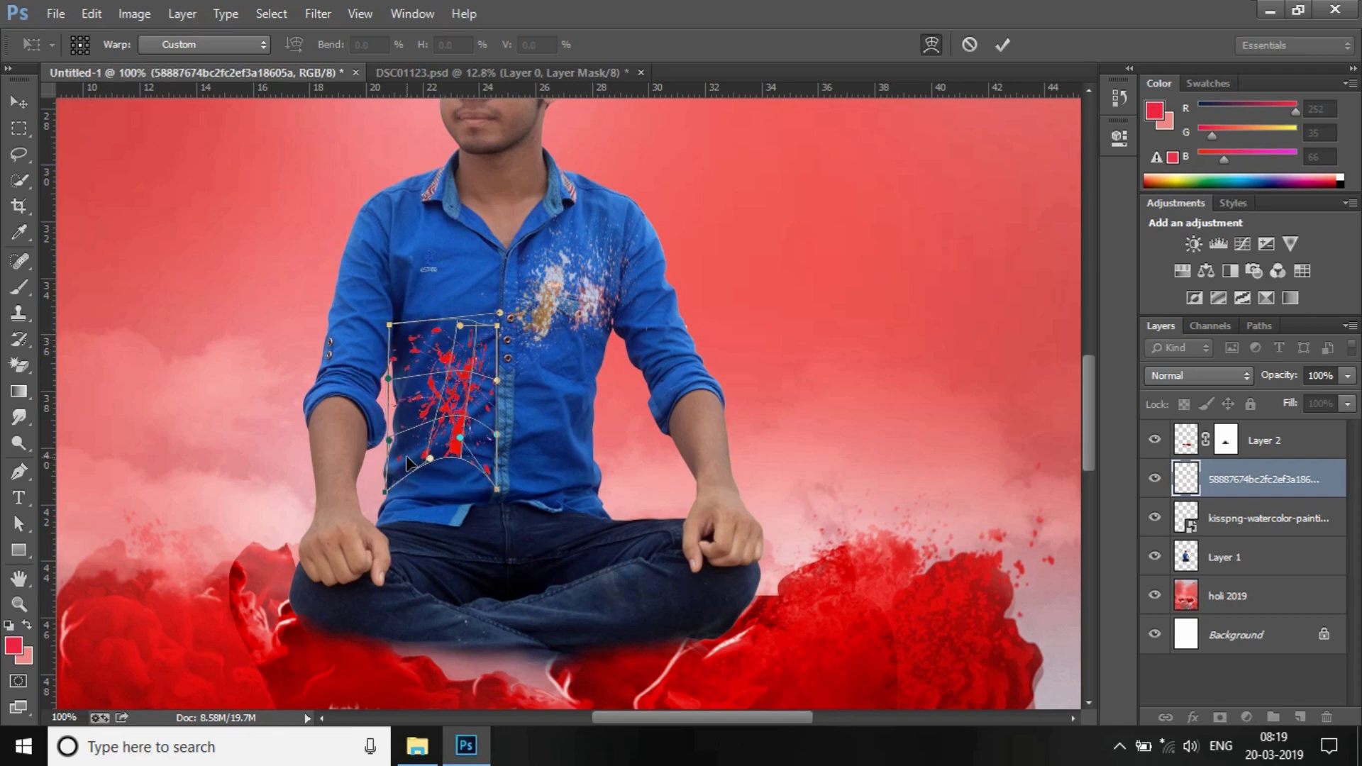
{"action": "key", "text": "Return"}
Place the cloud_PNG24 image as the topmost layer and position it over the man's crossed legs.
{"action": "key", "text": "z"}
{"action": "key", "text": "ctrl+minus"}
{"action": "key", "text": "ctrl+minus"}
{"action": "key", "text": "ctrl+minus"}
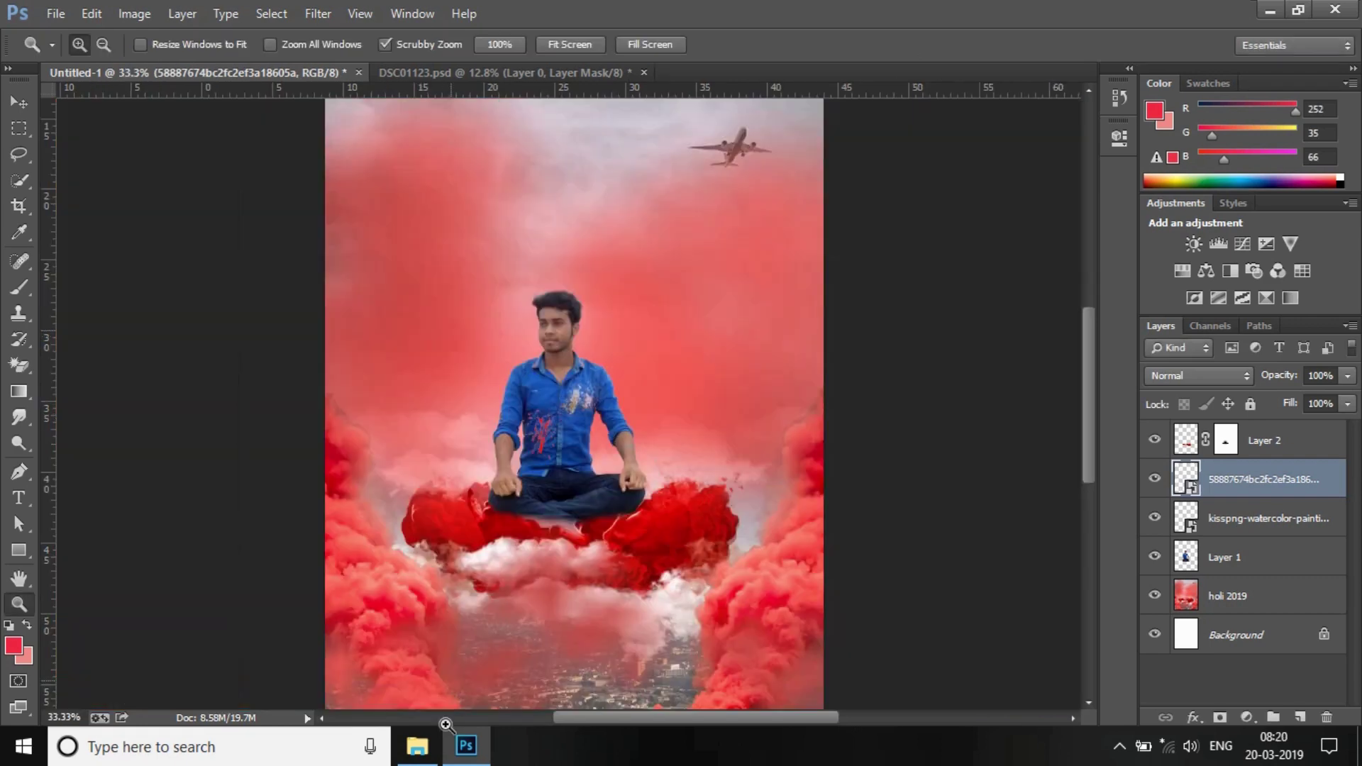
{"action": "left_click", "coordinate": [418, 745]}
{"action": "left_click_drag", "start_coordinate": [1089, 173], "coordinate": [567, 581]}
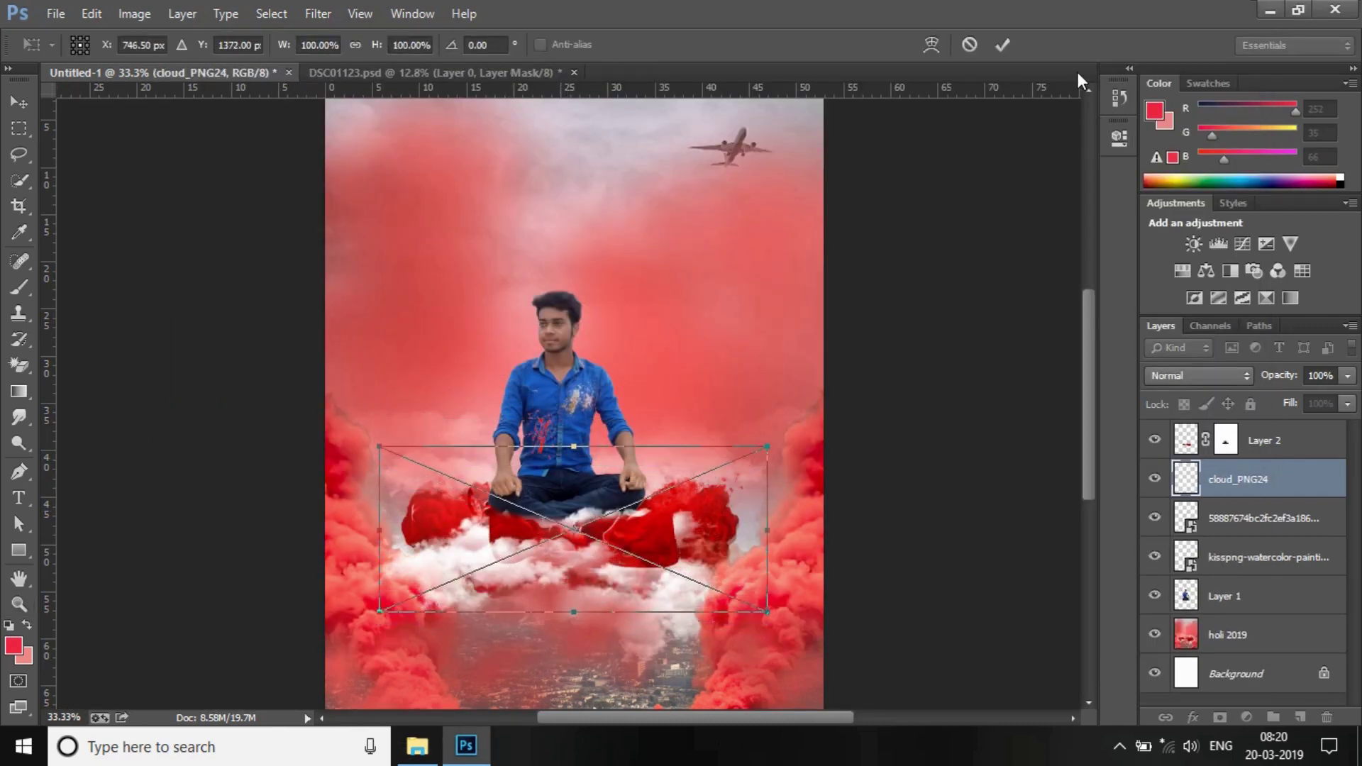
{"action": "left_click", "coordinate": [1001, 45]}
{"action": "left_click_drag", "start_coordinate": [1221, 480], "coordinate": [1224, 433]}
{"action": "key", "text": "v"}
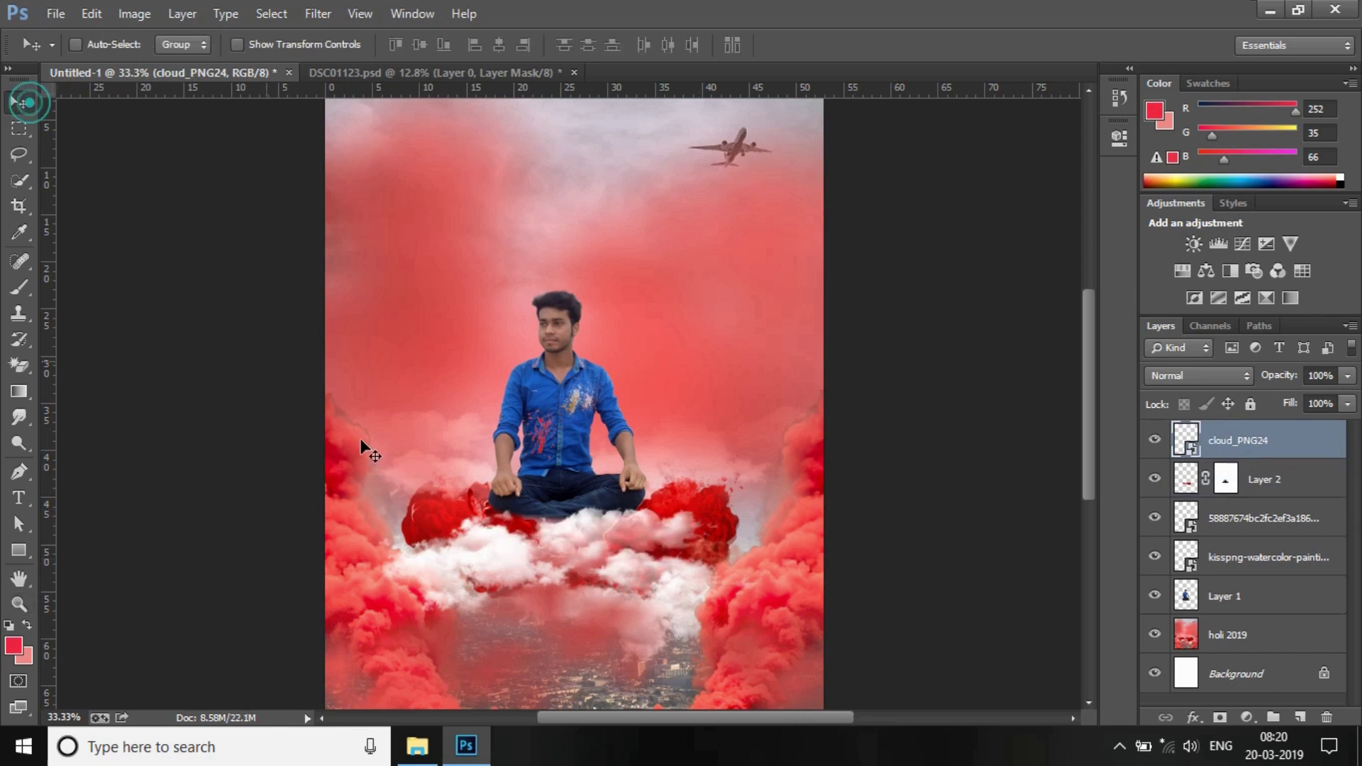
{"action": "left_click_drag", "start_coordinate": [544, 562], "coordinate": [573, 551]}
Select Layer 1 with the man and raise its Clarity to +23 in the Camera Raw Filter.
{"action": "left_click", "coordinate": [19, 604]}
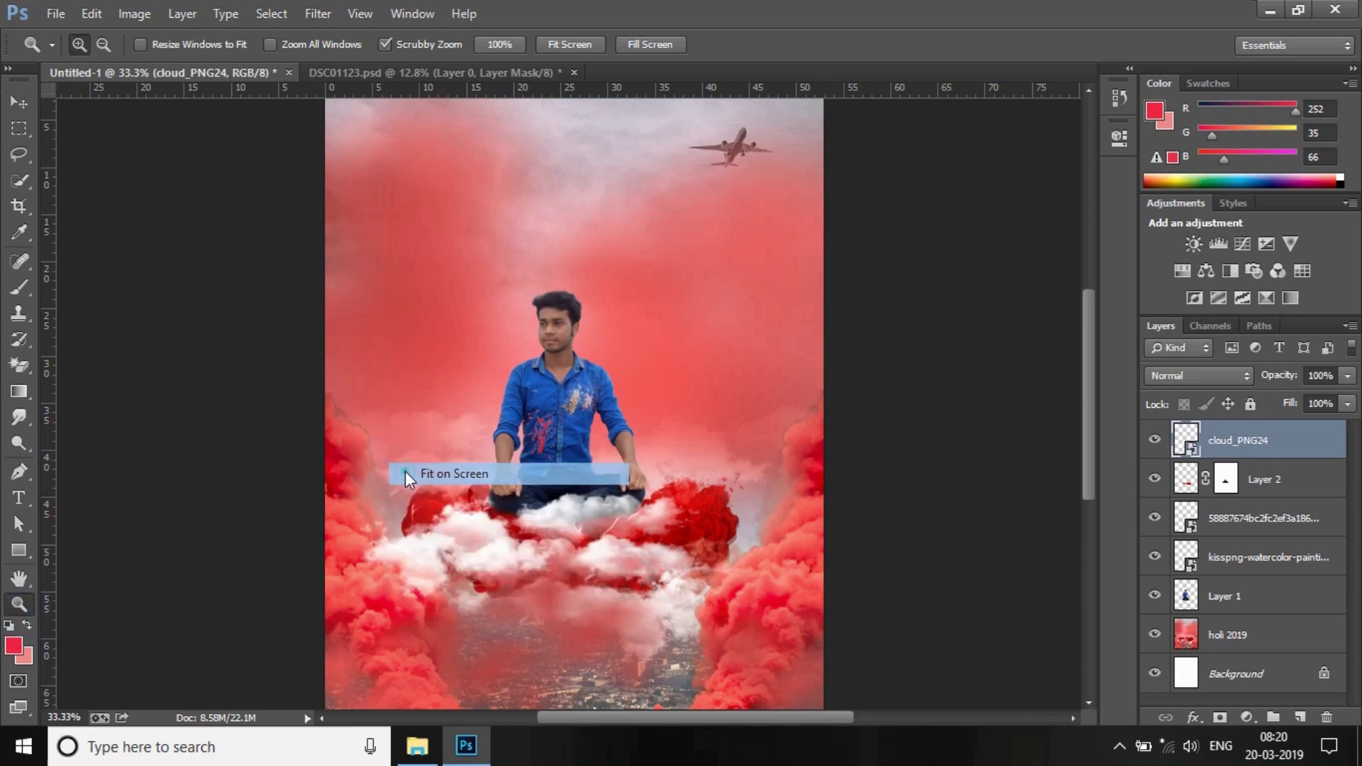
{"action": "right_click", "coordinate": [622, 515]}
{"action": "left_click", "coordinate": [692, 644]}
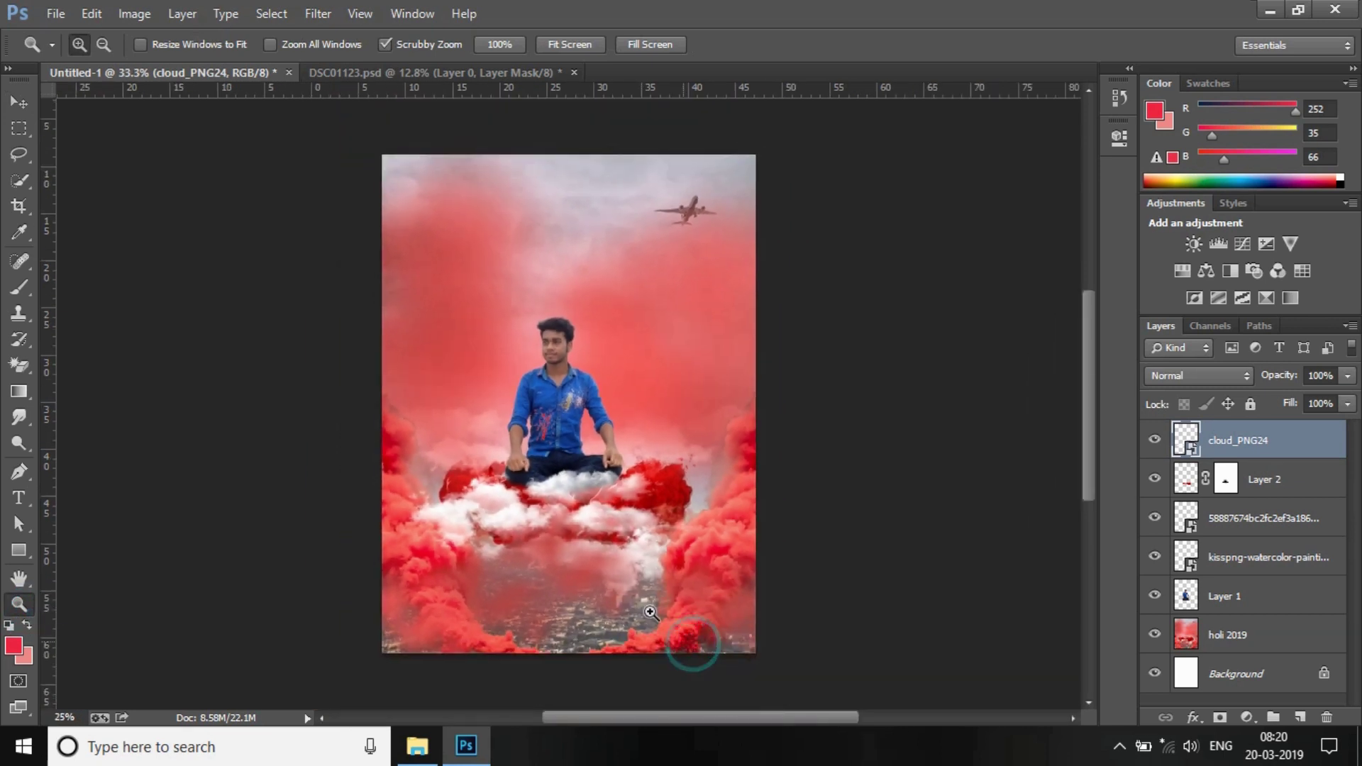
{"action": "left_click", "coordinate": [1224, 598]}
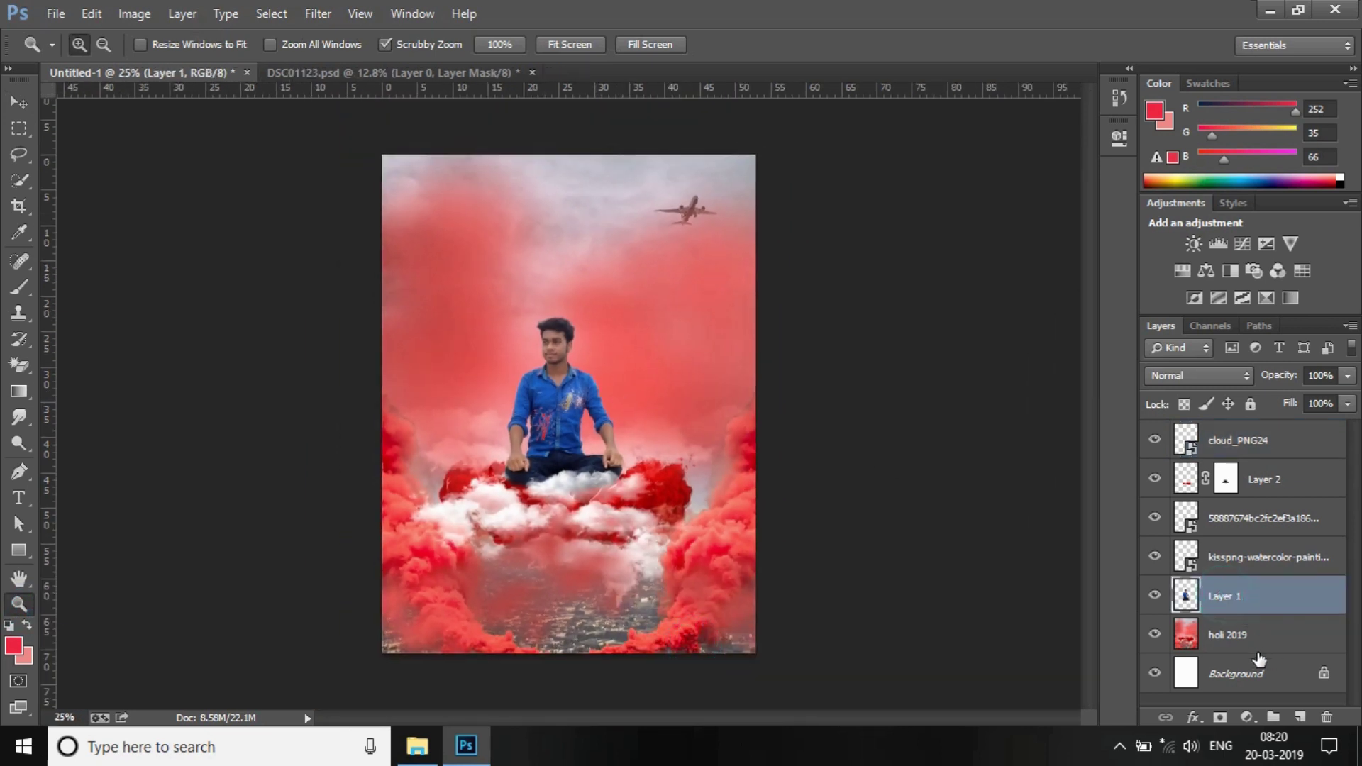
{"action": "left_click", "coordinate": [318, 13]}
{"action": "left_click", "coordinate": [397, 128]}
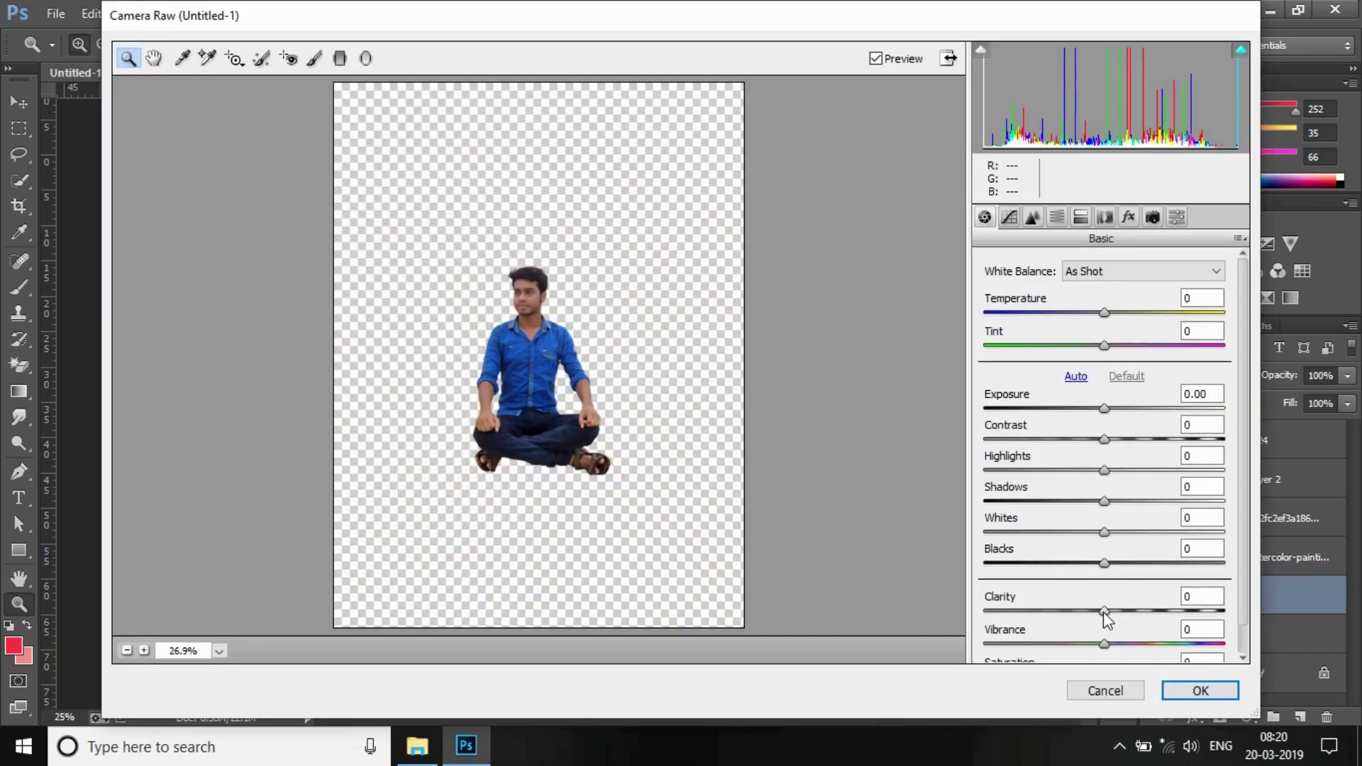
{"action": "left_click_drag", "start_coordinate": [1104, 611], "coordinate": [1132, 615]}
Add slight luminance noise reduction to the man and apply the Camera Raw adjustments.
{"action": "left_click", "coordinate": [522, 308]}
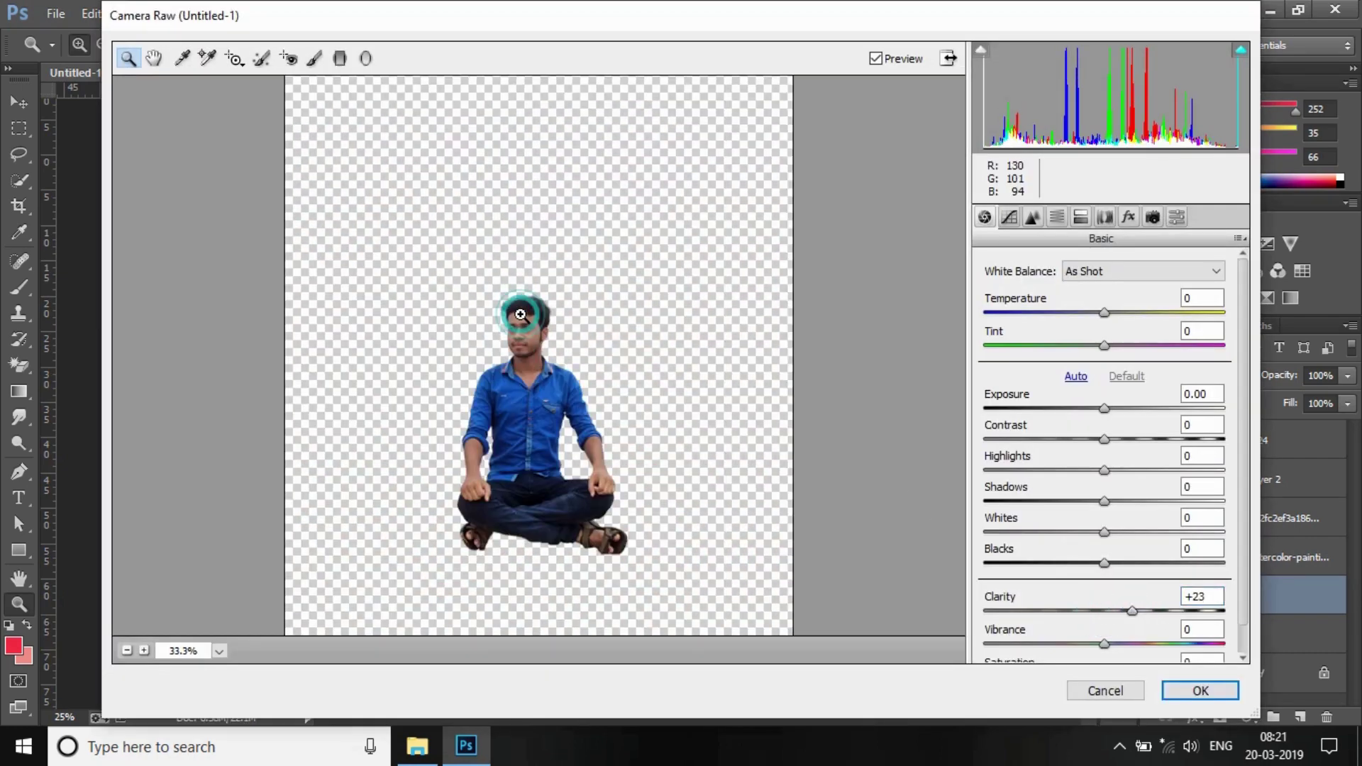
{"action": "left_click", "coordinate": [518, 312]}
{"action": "left_click", "coordinate": [1033, 217]}
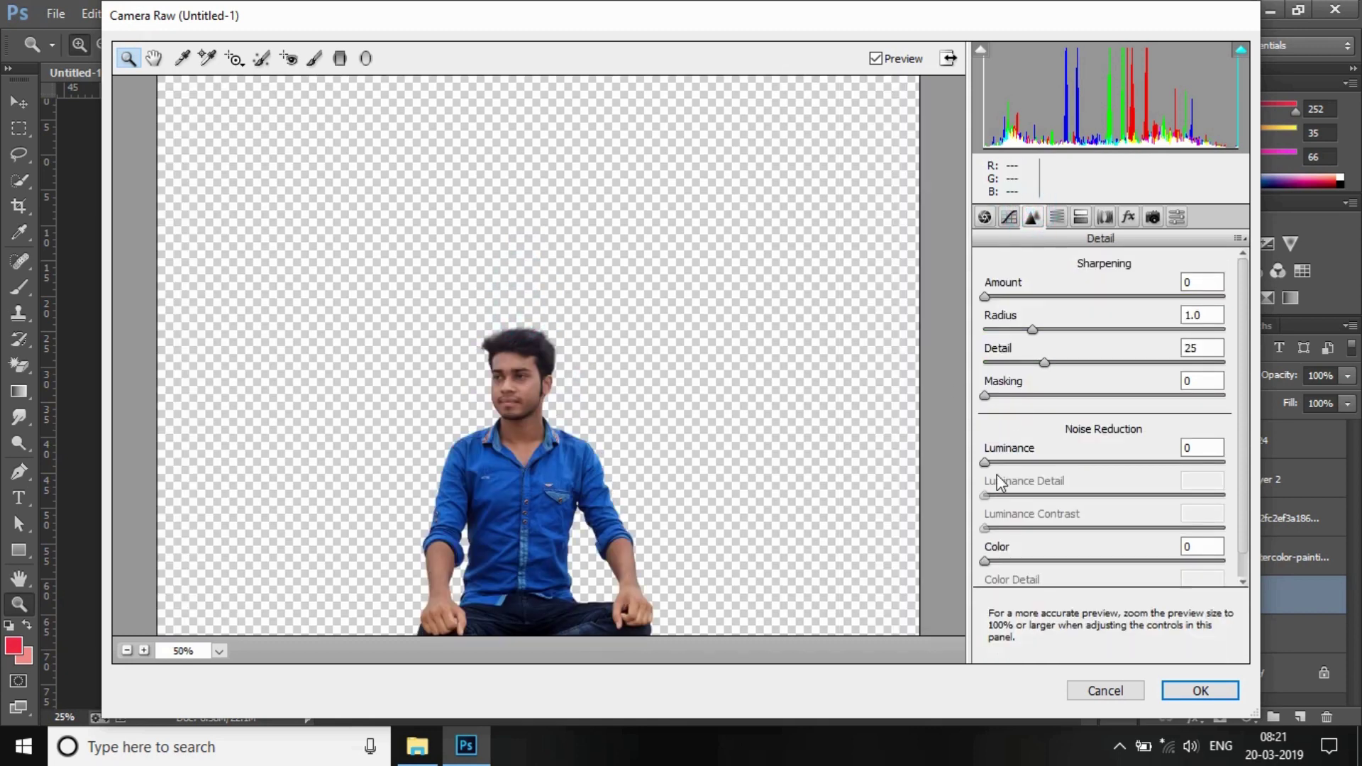
{"action": "left_click_drag", "start_coordinate": [985, 462], "coordinate": [995, 463]}
{"action": "left_click", "coordinate": [1198, 690]}
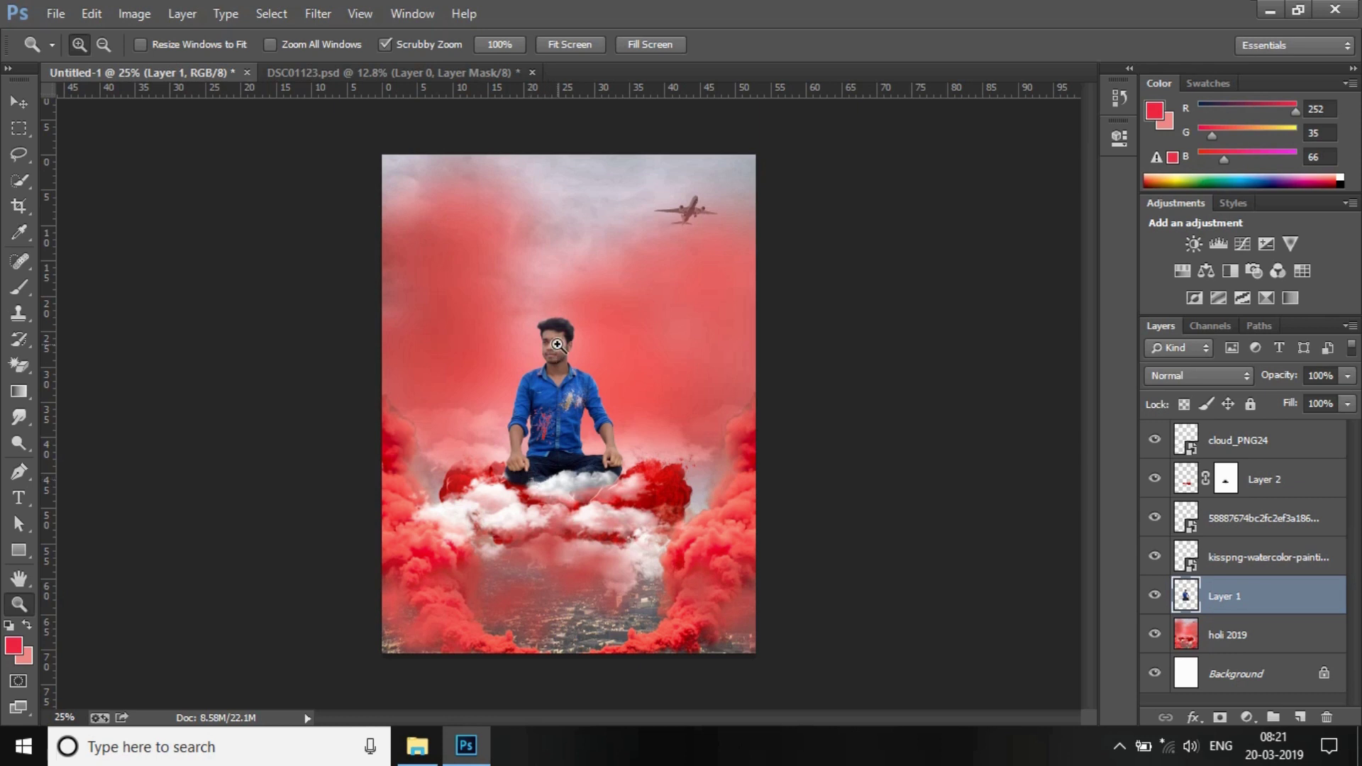
Place the red splash image 0b68caa53240bc9d0cf60a0ea7dbaaf8 above Layer 1, blend it with Multiply, and commit the placement.
{"action": "left_click", "coordinate": [418, 746]}
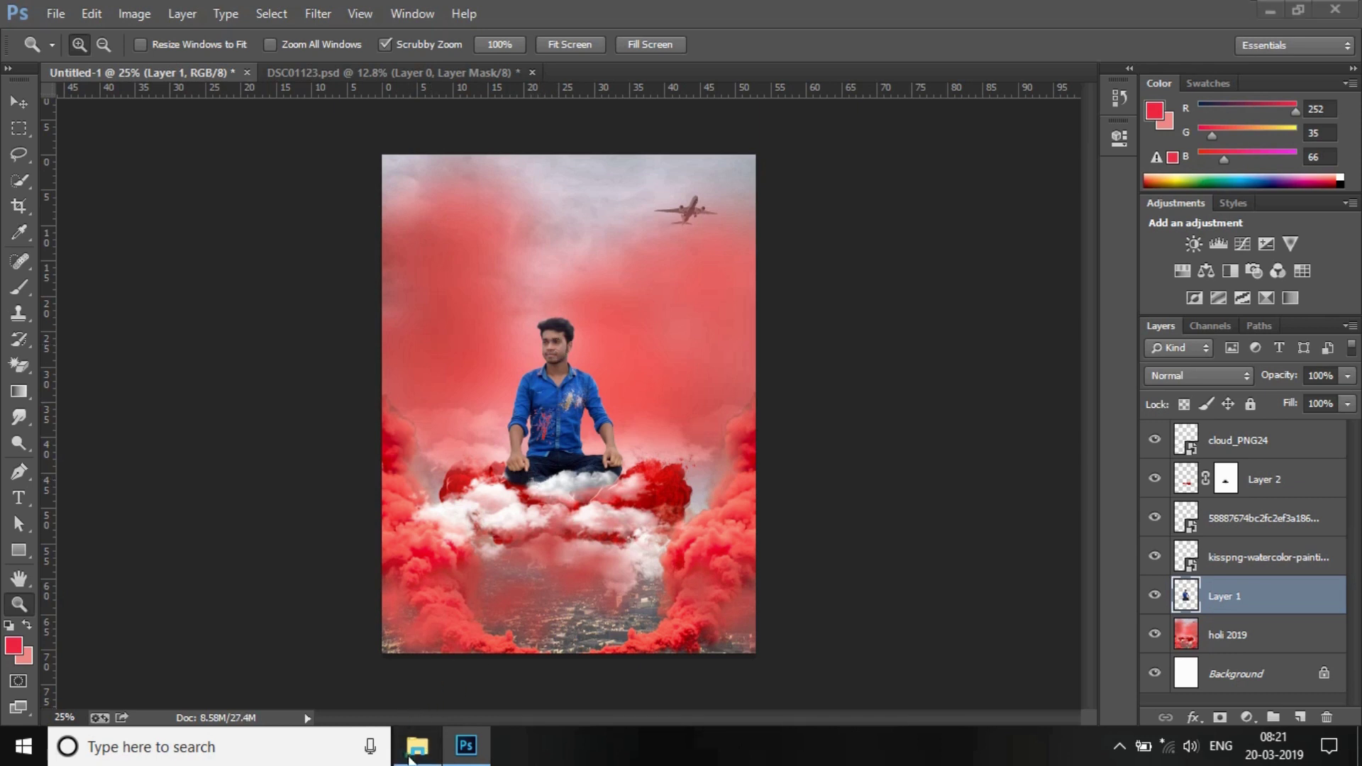
{"action": "left_click_drag", "start_coordinate": [976, 185], "coordinate": [161, 351]}
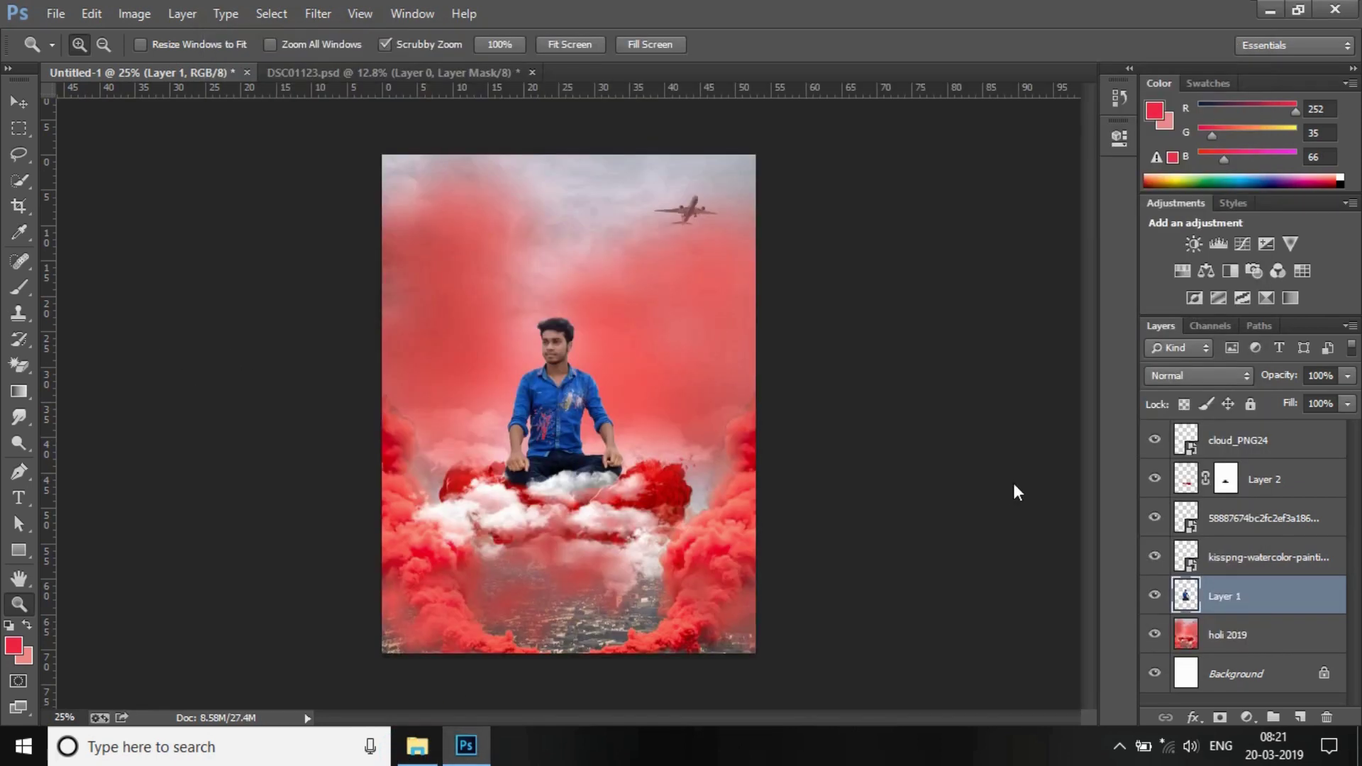
{"action": "left_click", "coordinate": [1200, 376]}
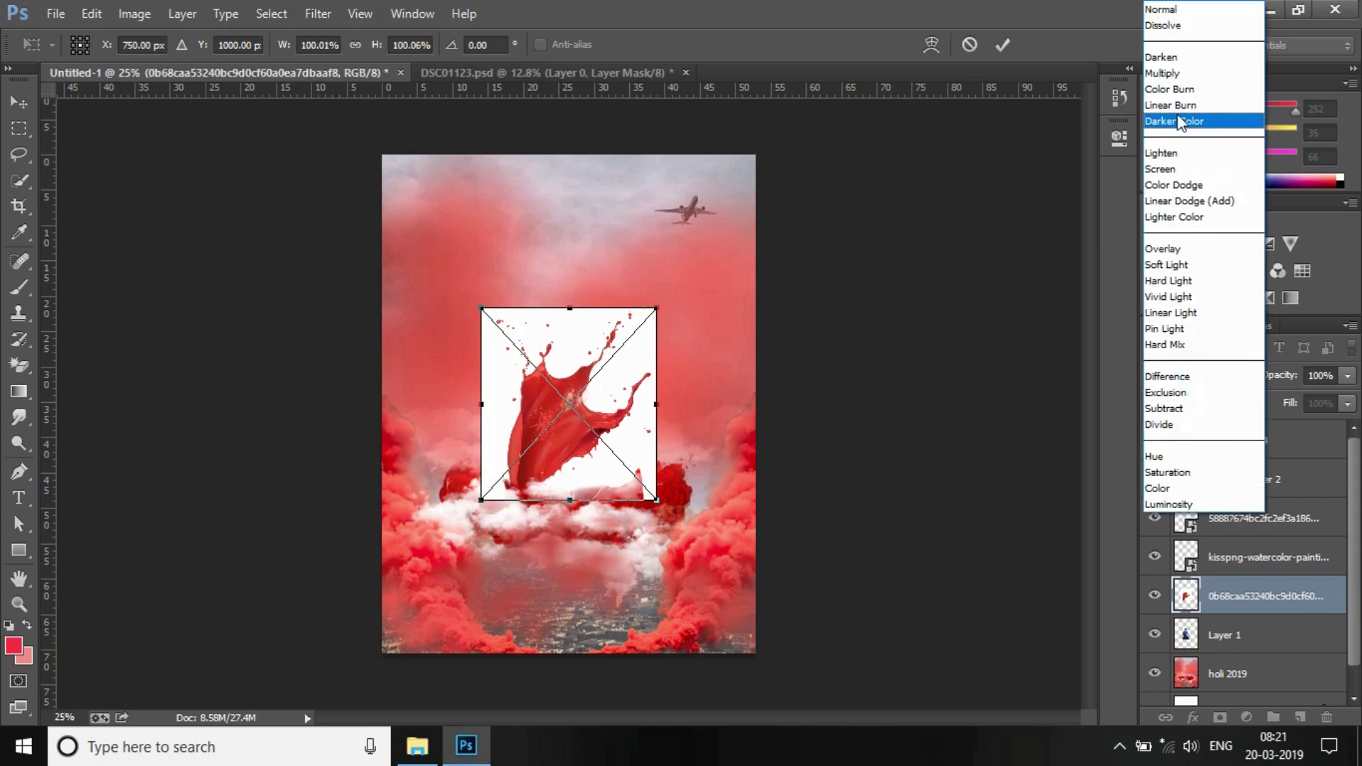
{"action": "left_click", "coordinate": [1169, 73]}
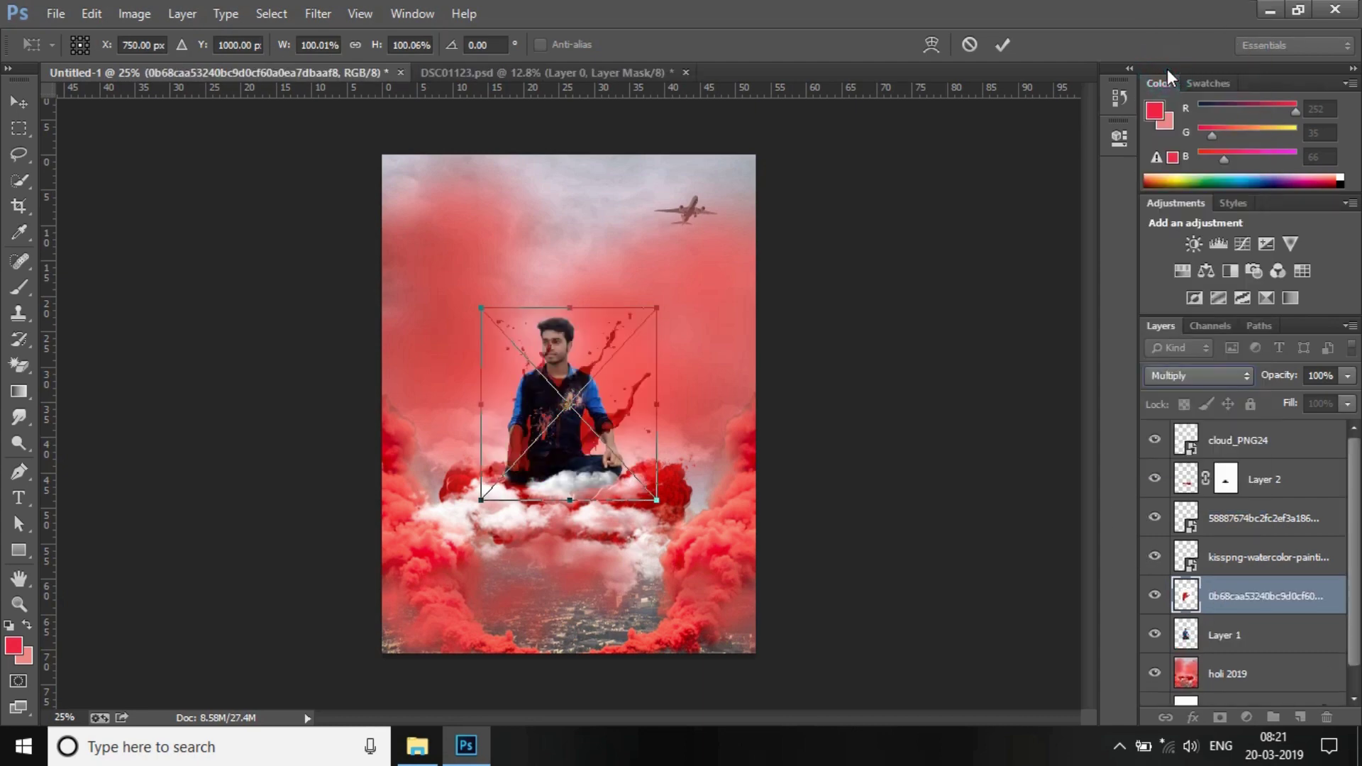
{"action": "left_click", "coordinate": [1003, 45]}
Scale the red splash to about 13.57% by 13.58%, rotate it about 14.37°, and position it over the man's neck.
{"action": "key", "text": "z"}
{"action": "left_click", "coordinate": [565, 343]}
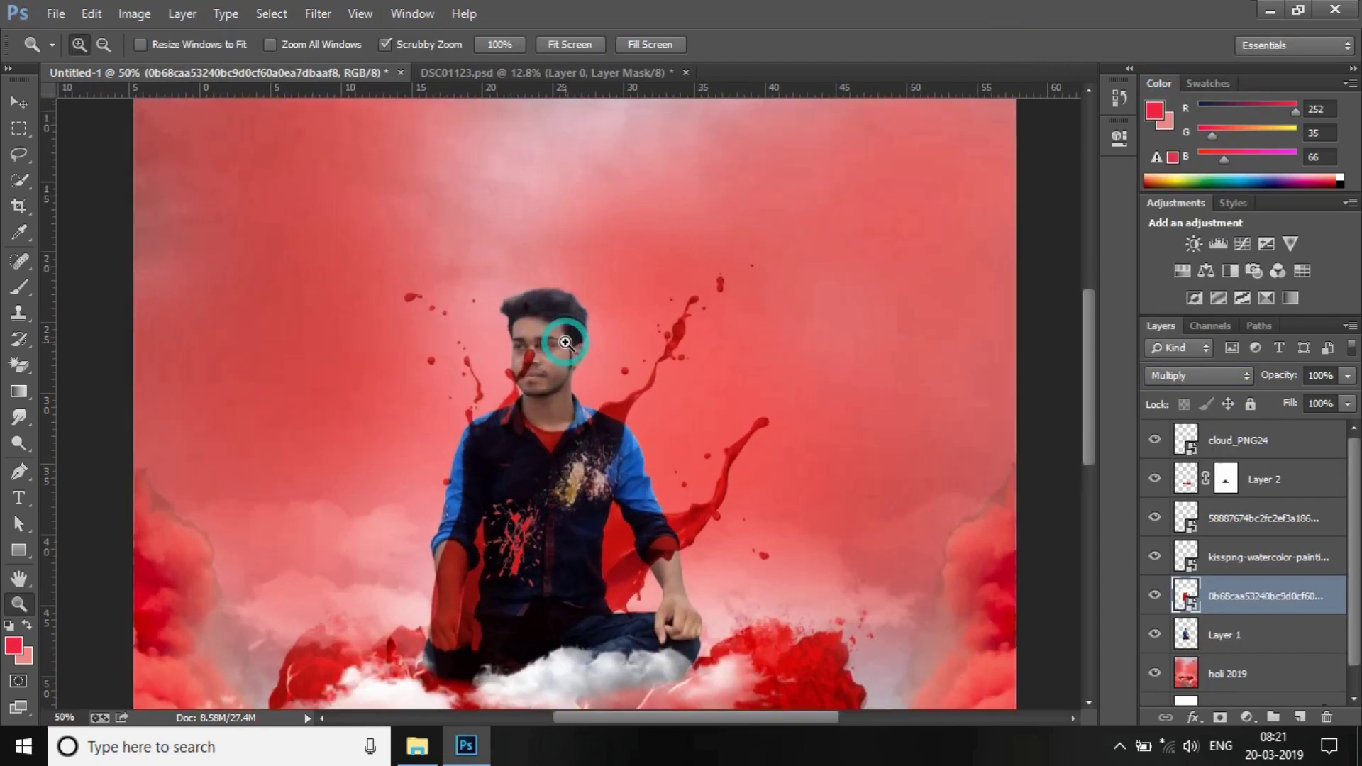
{"action": "left_click", "coordinate": [565, 342]}
{"action": "key", "text": "ctrl+t"}
{"action": "left_click_drag", "start_coordinate": [340, 257], "coordinate": [554, 408]}
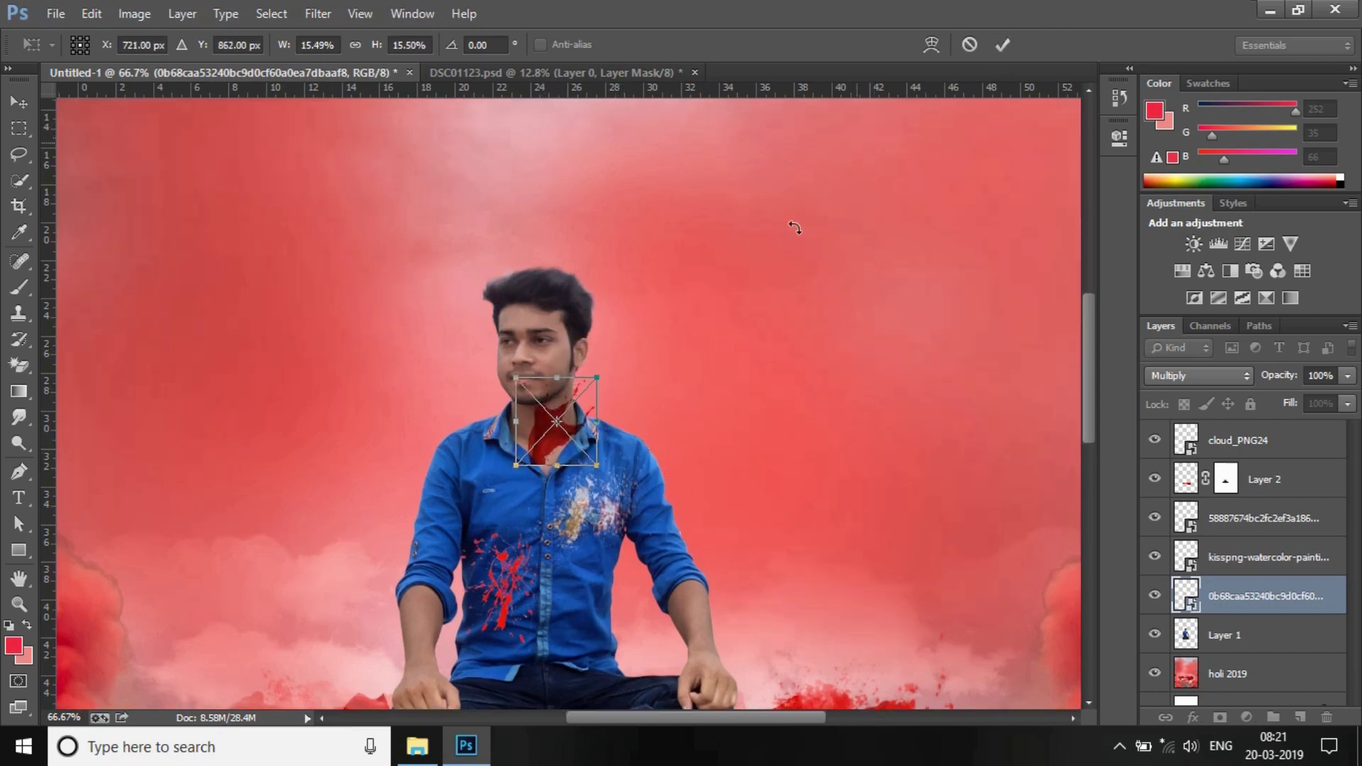
{"action": "scroll", "coordinate": [699, 405], "scroll_direction": "up", "scroll_amount": 3}
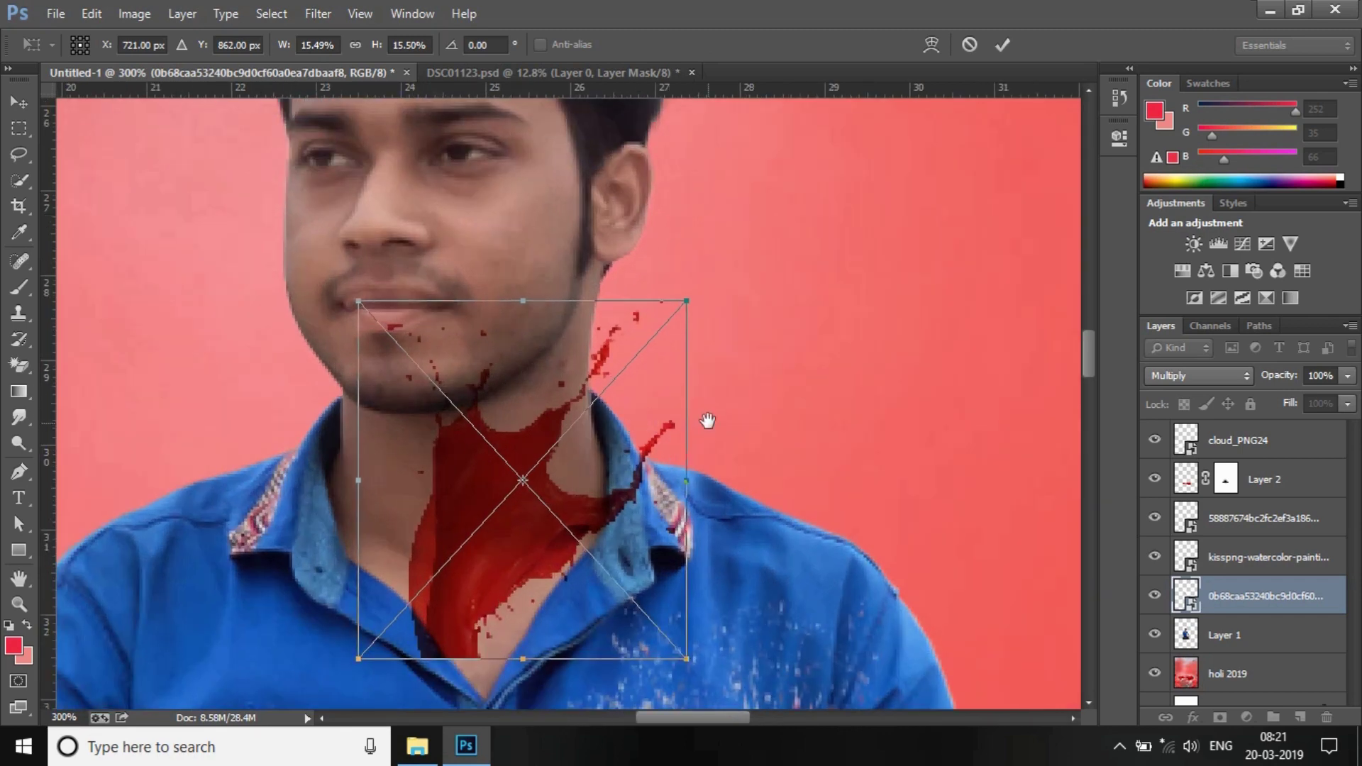
{"action": "left_click_drag", "start_coordinate": [709, 420], "coordinate": [708, 350]}
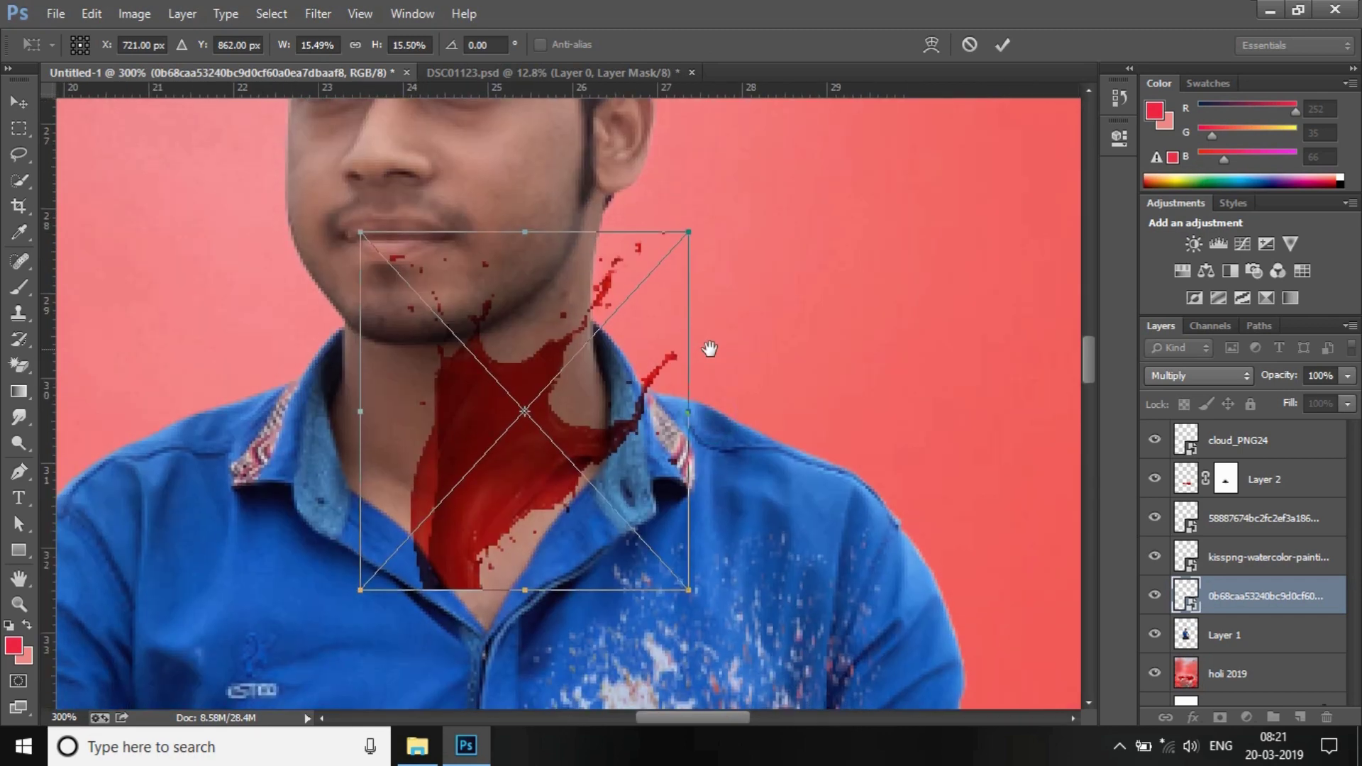
{"action": "left_click_drag", "start_coordinate": [596, 376], "coordinate": [578, 371]}
{"action": "left_click_drag", "start_coordinate": [780, 312], "coordinate": [800, 378]}
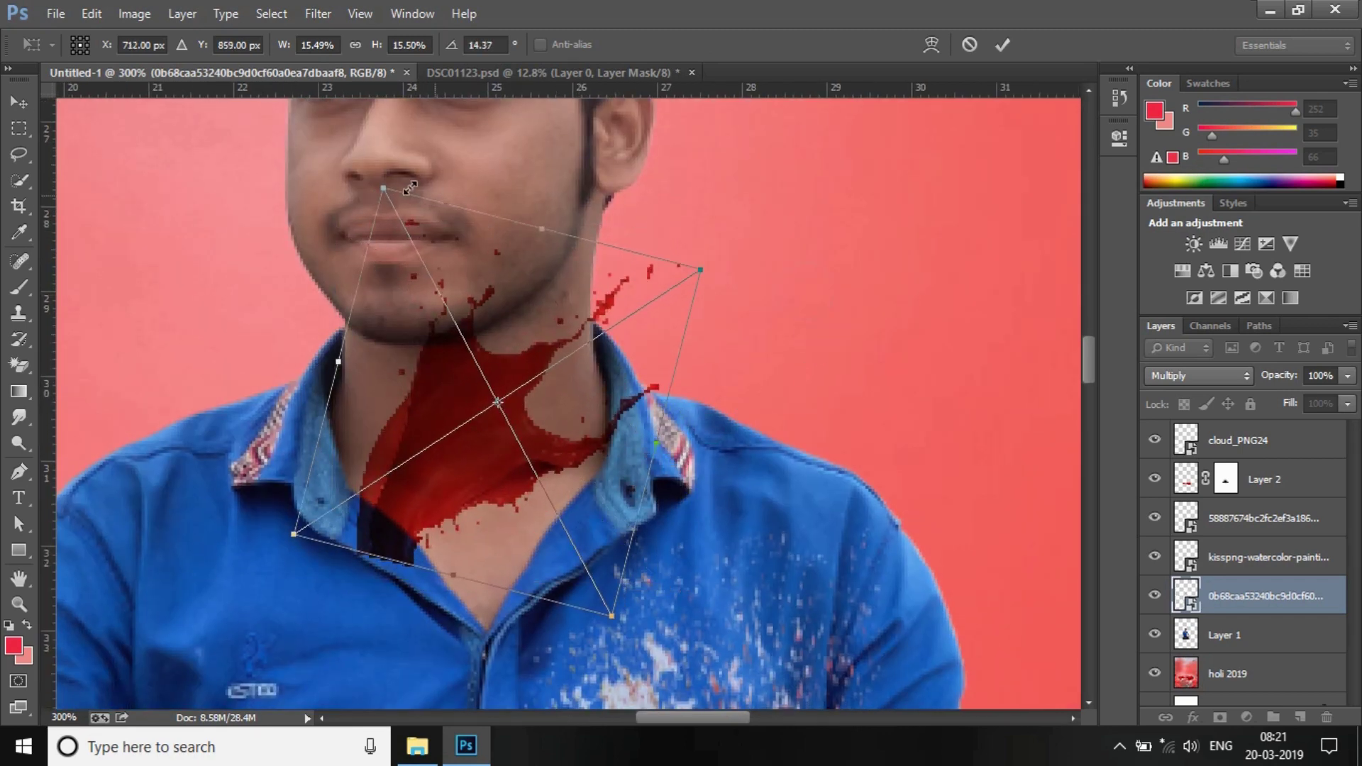
{"action": "left_click_drag", "start_coordinate": [387, 186], "coordinate": [412, 241]}
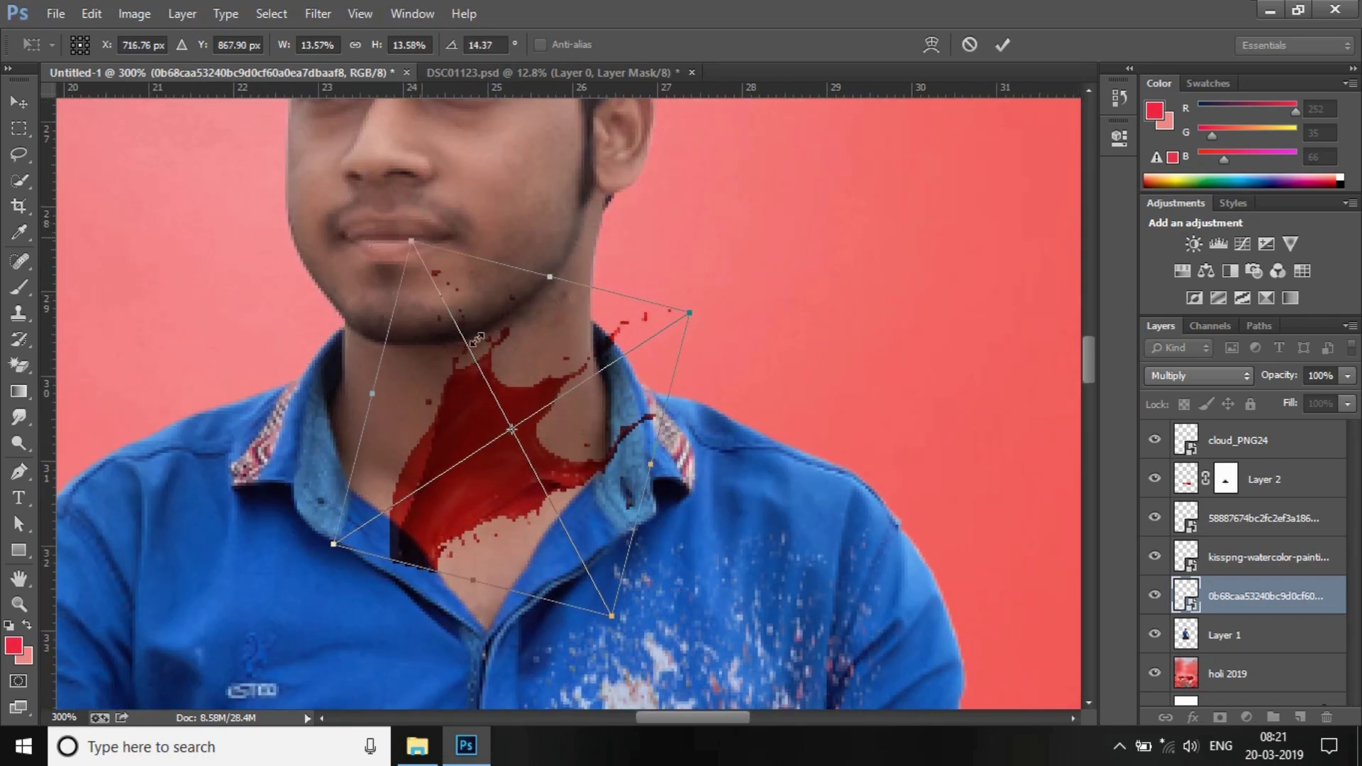
Warp the red splash inward to follow the neck inside the open collar, and commit the transformation.
{"action": "right_click", "coordinate": [516, 376]}
{"action": "left_click", "coordinate": [598, 553]}
{"action": "left_click_drag", "start_coordinate": [540, 397], "coordinate": [598, 260]}
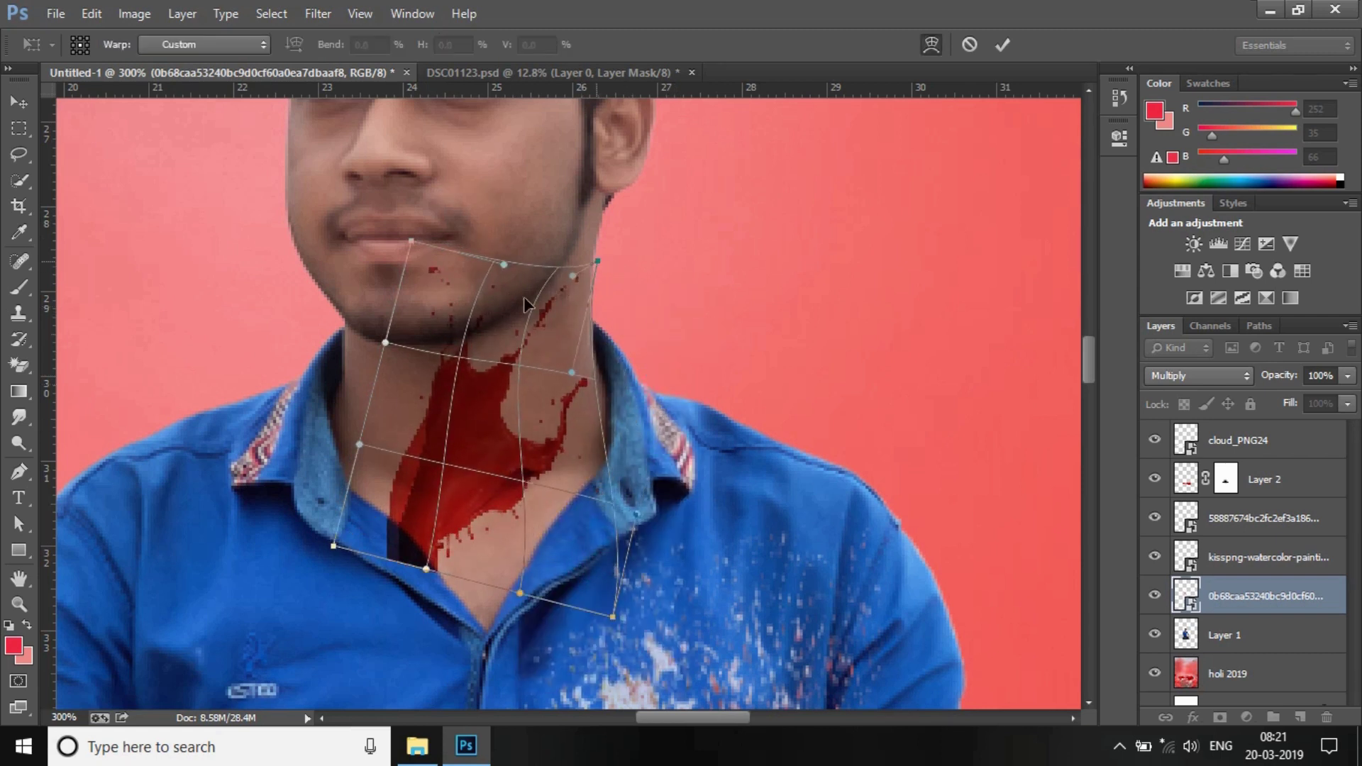
{"action": "left_click_drag", "start_coordinate": [465, 328], "coordinate": [485, 344]}
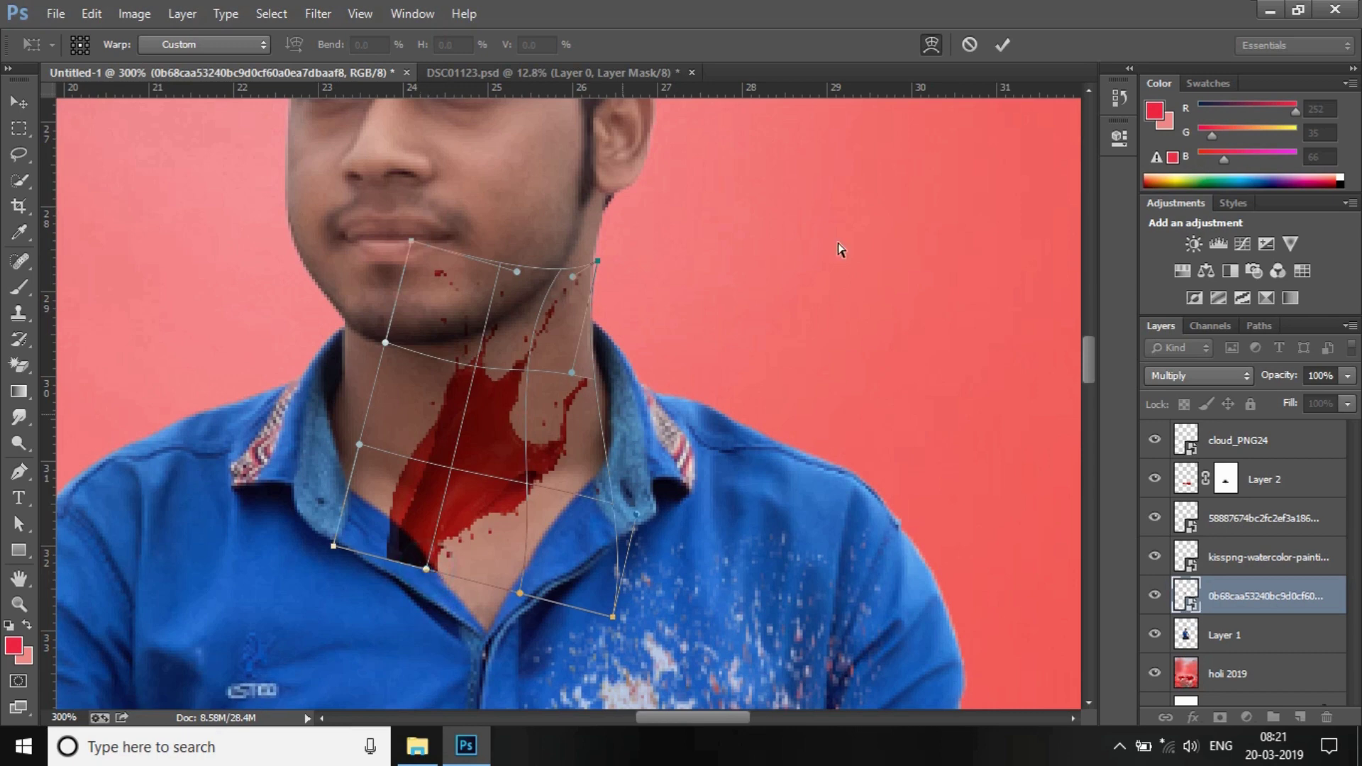
{"action": "left_click", "coordinate": [1002, 46]}
Rasterize the red splash layer and erase the part spilling over the shirt collar with a 60 px eraser.
{"action": "right_click", "coordinate": [1232, 597]}
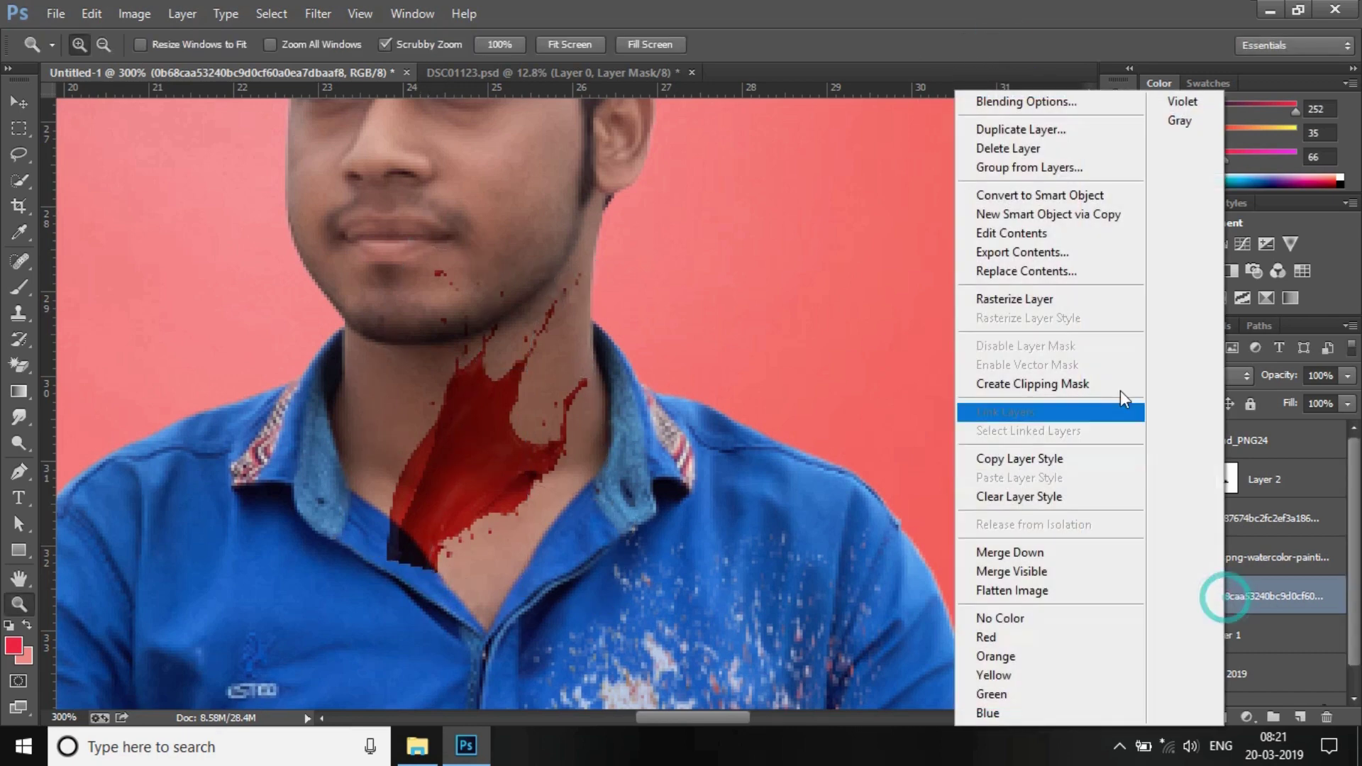
{"action": "left_click", "coordinate": [1061, 299]}
{"action": "left_click", "coordinate": [20, 364]}
{"action": "left_click", "coordinate": [100, 364]}
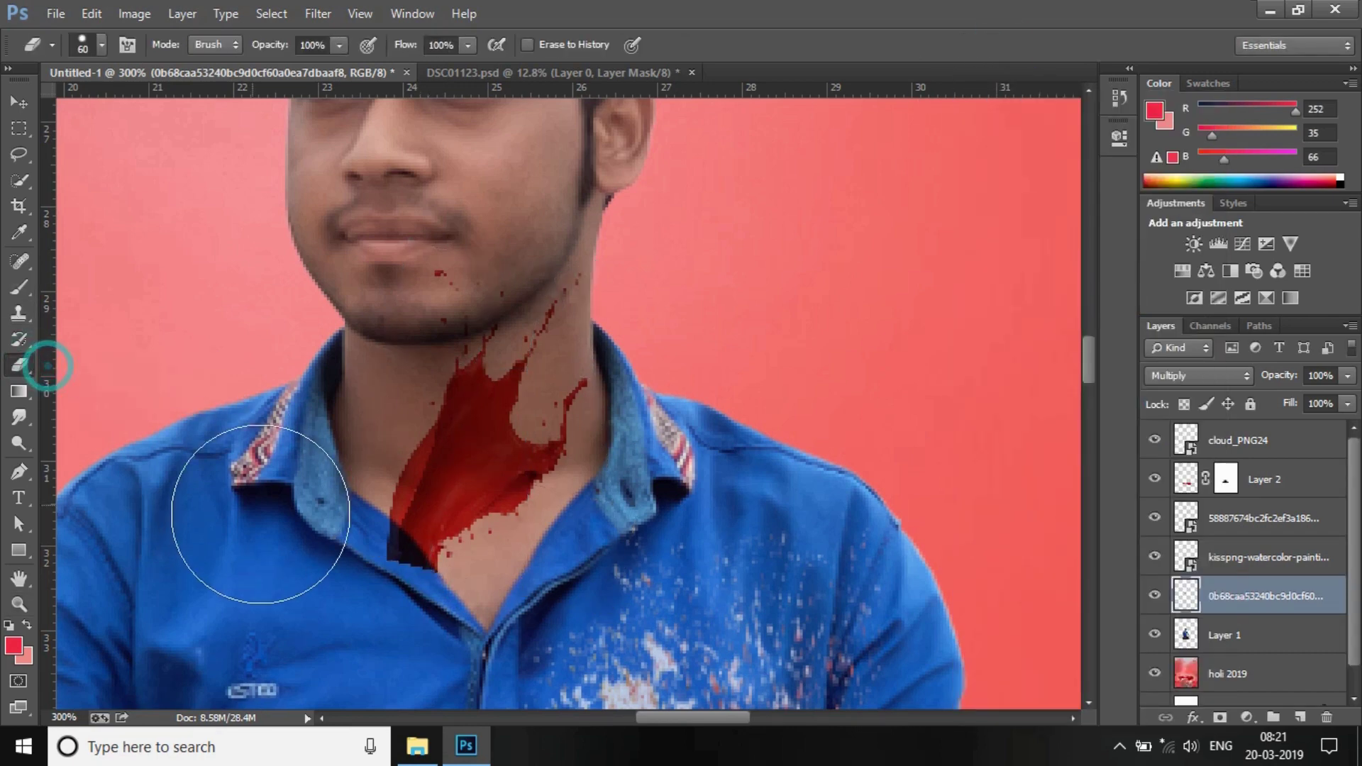
{"action": "mouse_move", "coordinate": [340, 616]}
{"action": "left_mouse_down"}
{"action": "mouse_move", "coordinate": [330, 596]}
{"action": "mouse_move", "coordinate": [356, 608]}
{"action": "mouse_move", "coordinate": [347, 599]}
{"action": "left_mouse_up"}
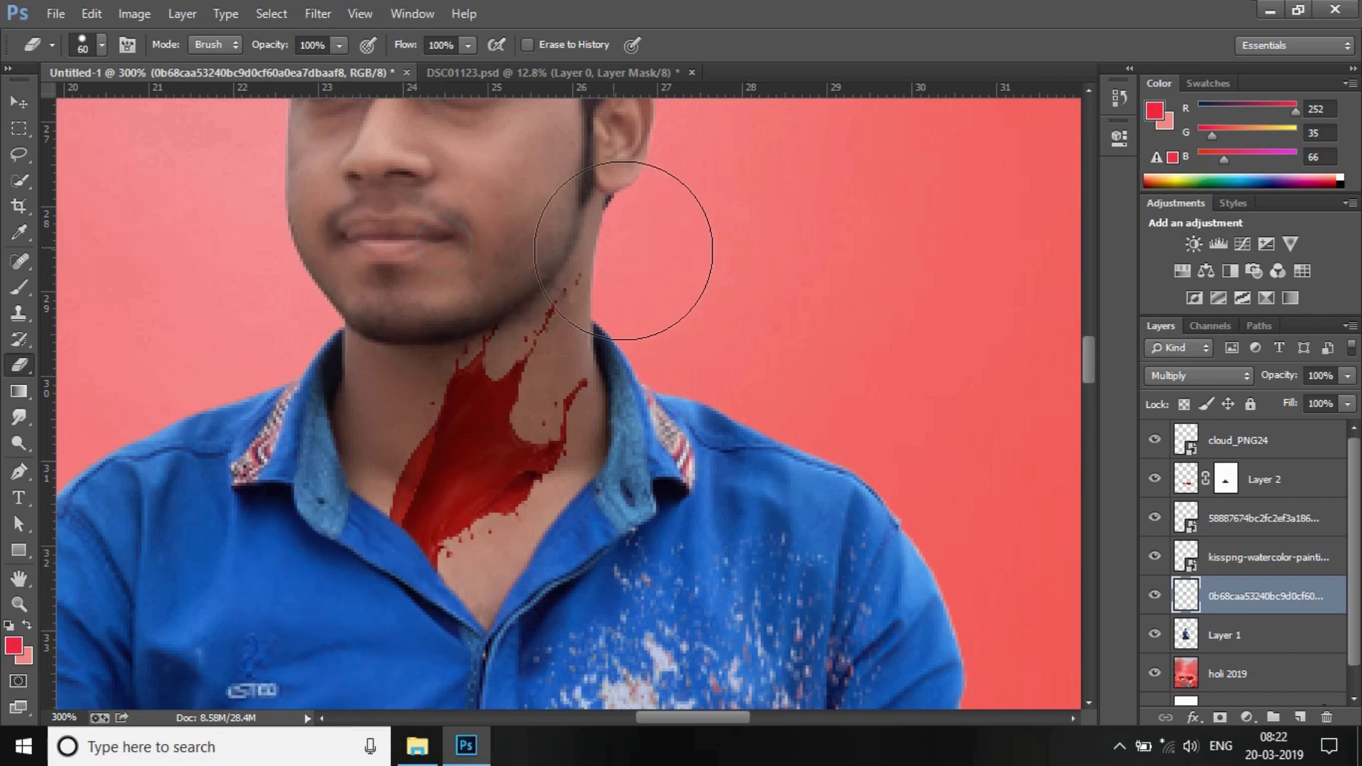
Lower the neck splash layer's opacity to 49% and fit the whole image in view.
{"action": "left_click_drag", "start_coordinate": [1268, 381], "coordinate": [1242, 387]}
{"action": "left_click", "coordinate": [19, 604]}
{"action": "right_click", "coordinate": [508, 432]}
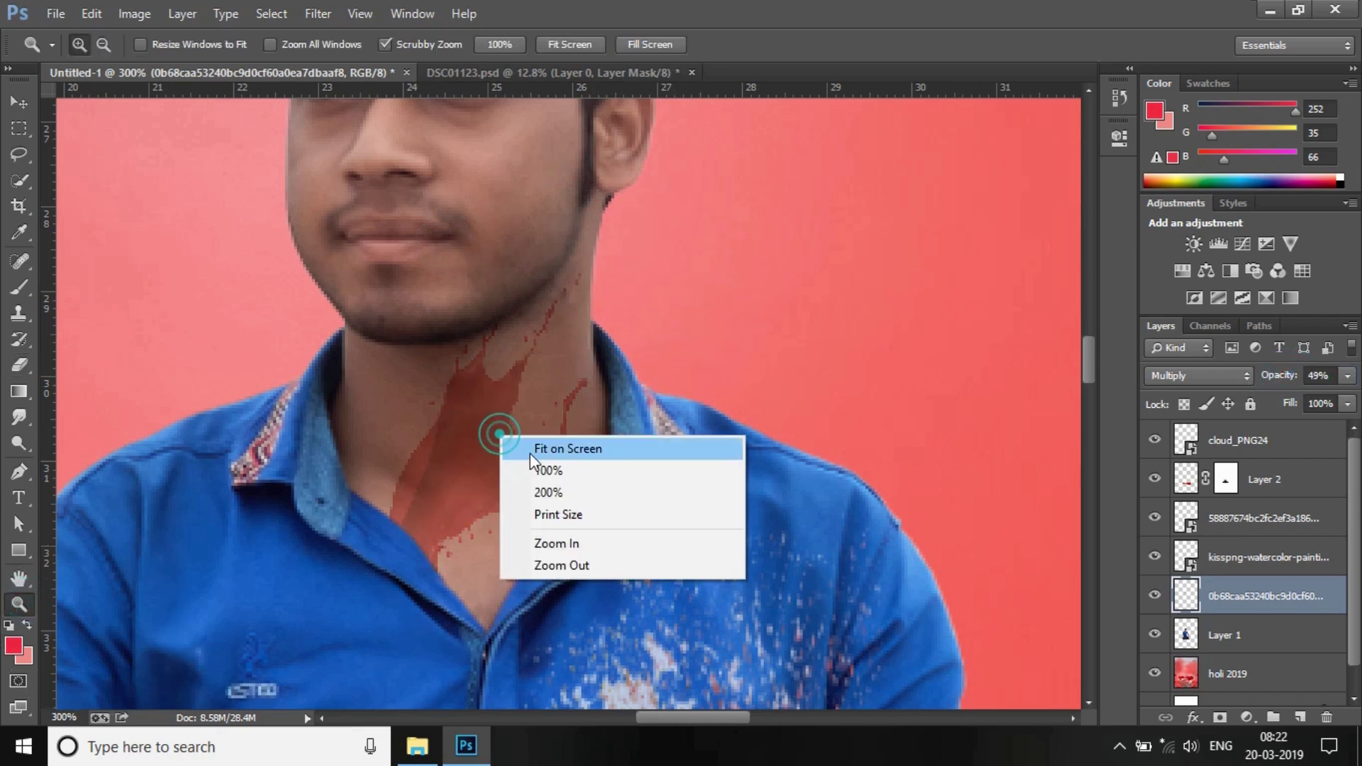
{"action": "left_click", "coordinate": [529, 447]}
{"action": "right_click", "coordinate": [609, 356]}
{"action": "left_click", "coordinate": [648, 496]}
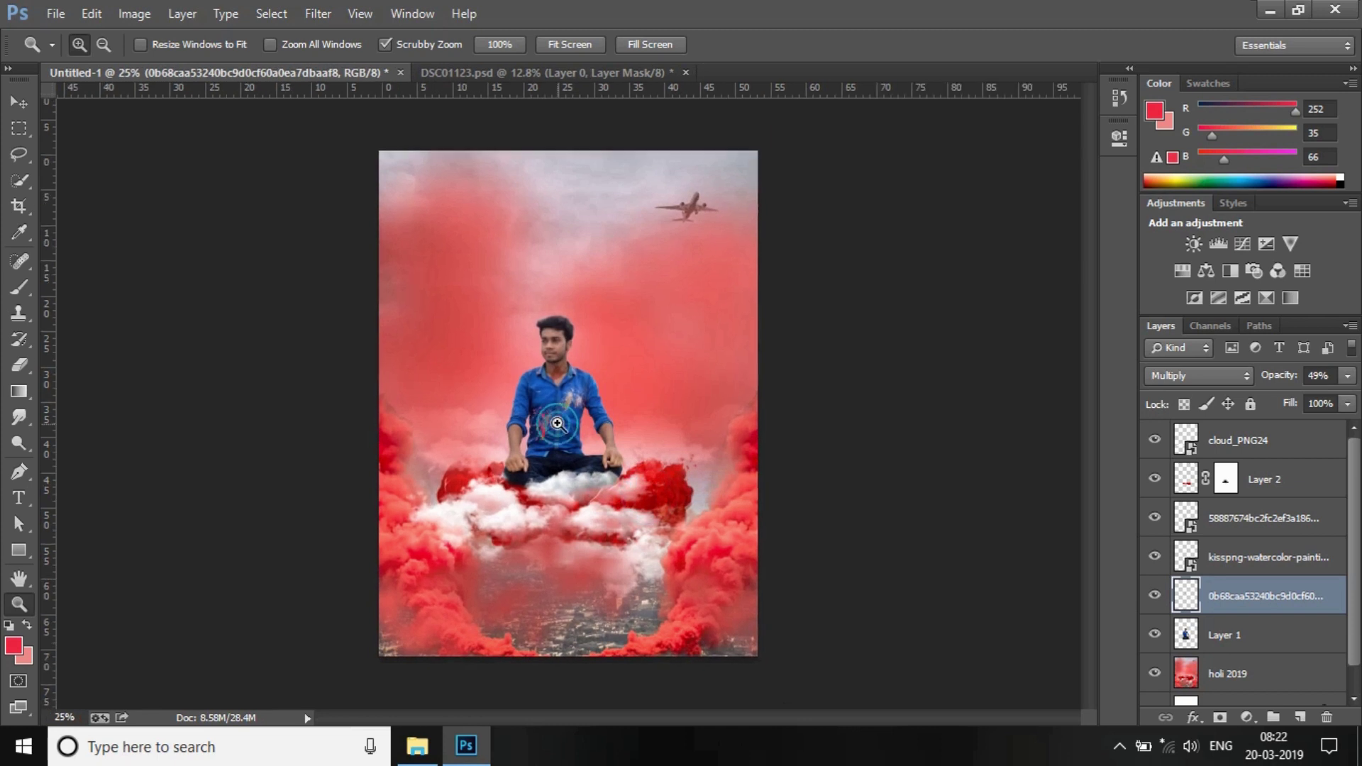
{"action": "left_click", "coordinate": [1222, 651]}
{"action": "left_click", "coordinate": [1235, 674]}
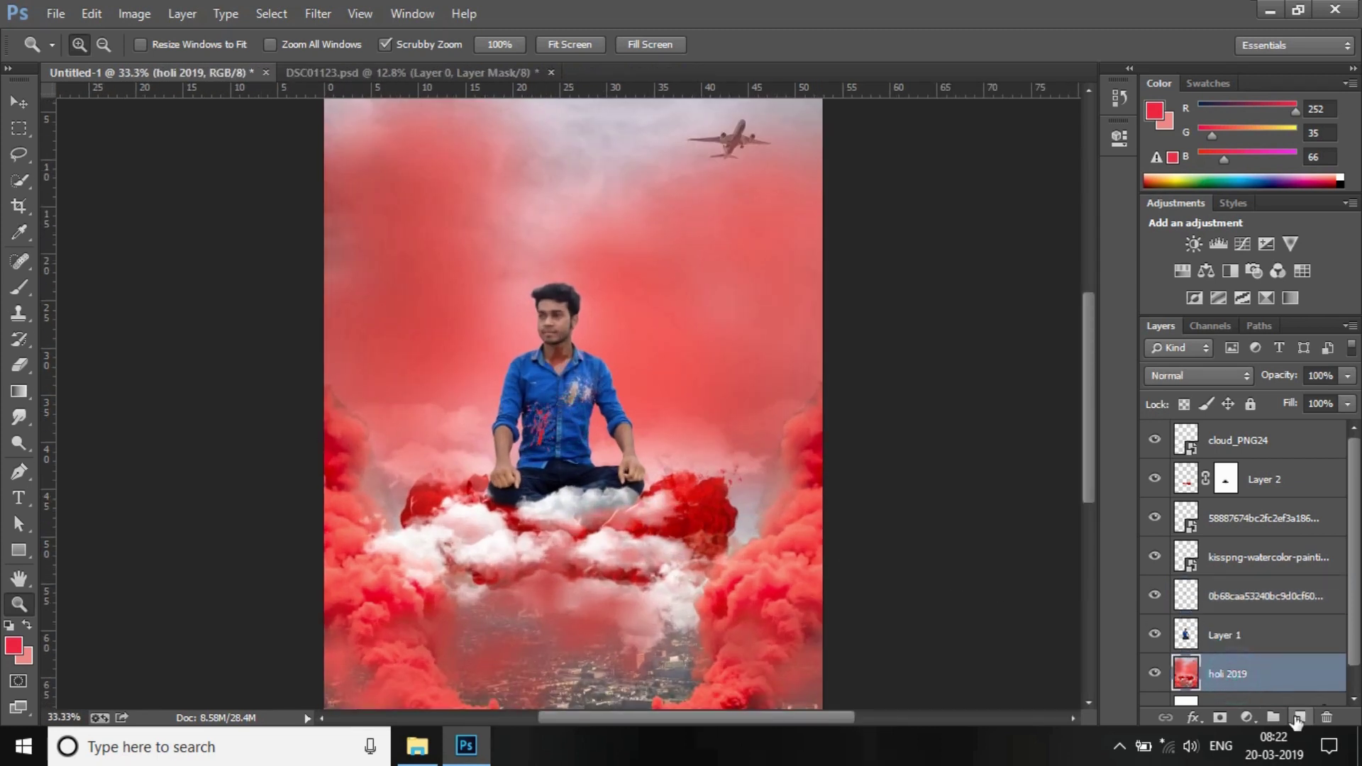
{"action": "left_click", "coordinate": [1300, 717]}
{"action": "left_click", "coordinate": [1325, 718]}
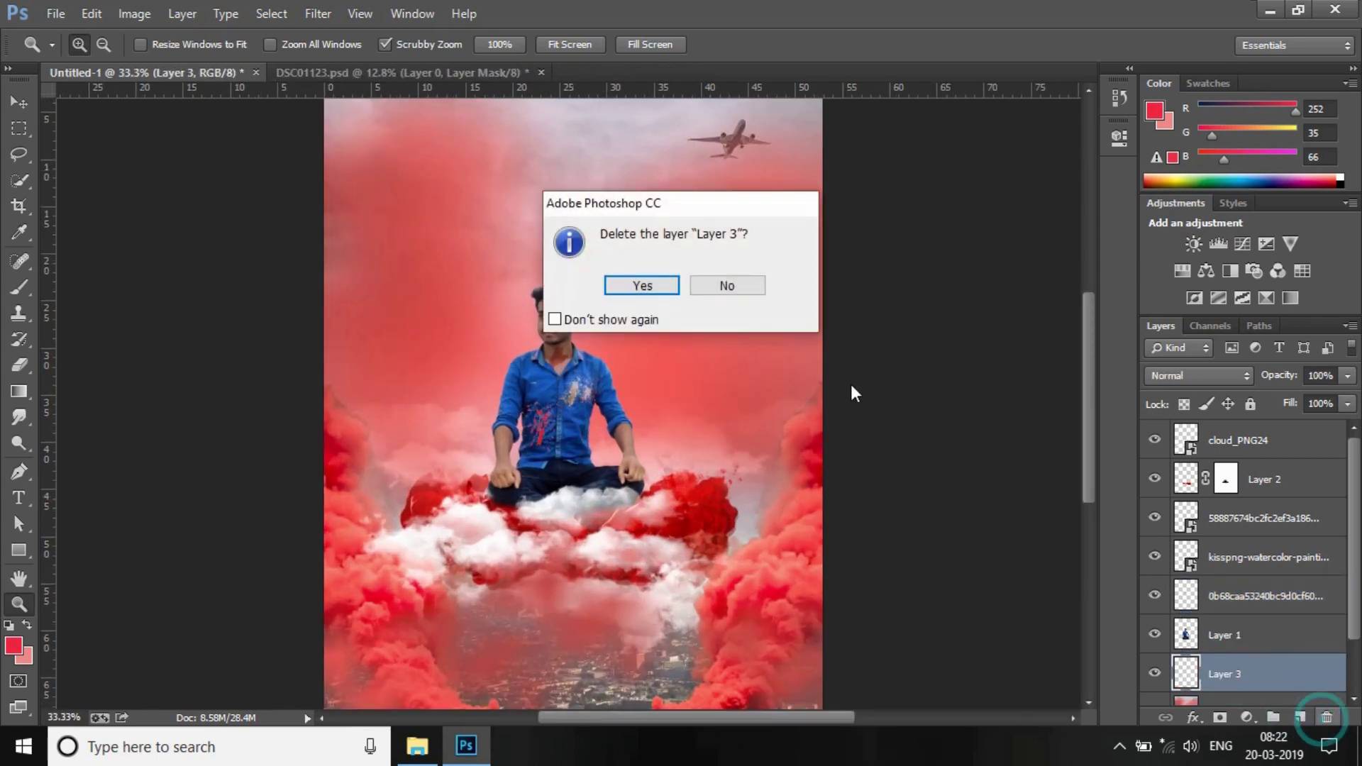
{"action": "left_click", "coordinate": [642, 286]}
Create a new layer directly above Layer 1 and clip it to the man.
{"action": "left_click", "coordinate": [1227, 635]}
{"action": "left_click", "coordinate": [1299, 717]}
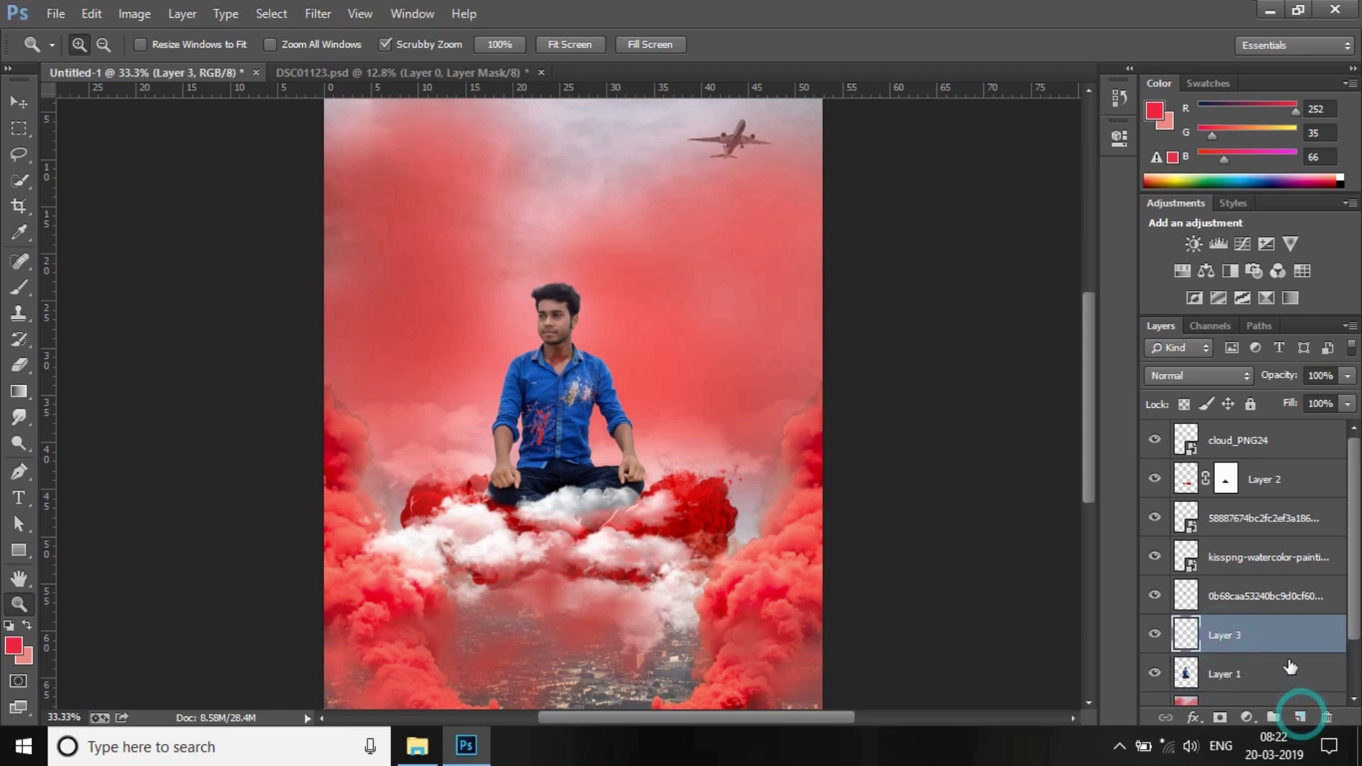
{"action": "right_click", "coordinate": [1276, 632]}
{"action": "left_click", "coordinate": [1171, 261]}
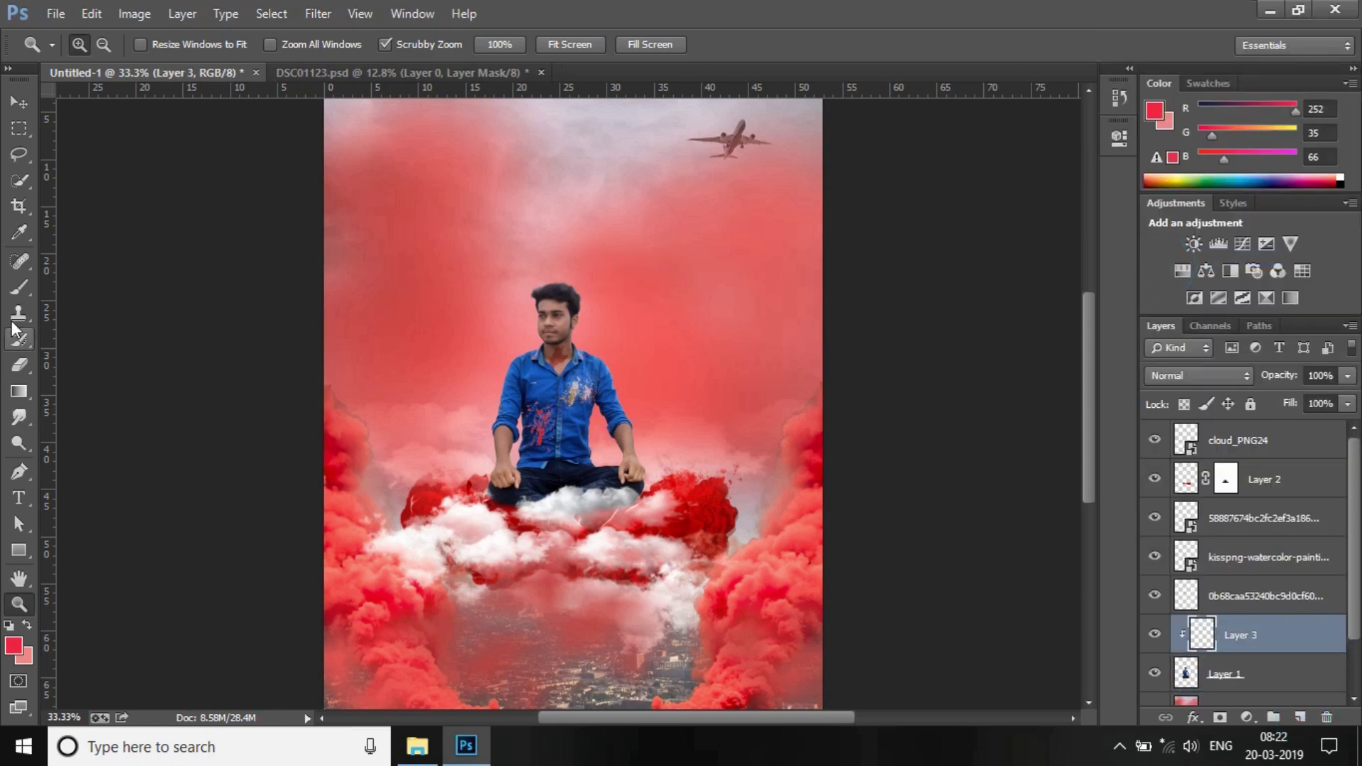
Sample the light pink haze beside the man and brush it softly onto both sleeves with a 400 px brush.
{"action": "left_click", "coordinate": [23, 287]}
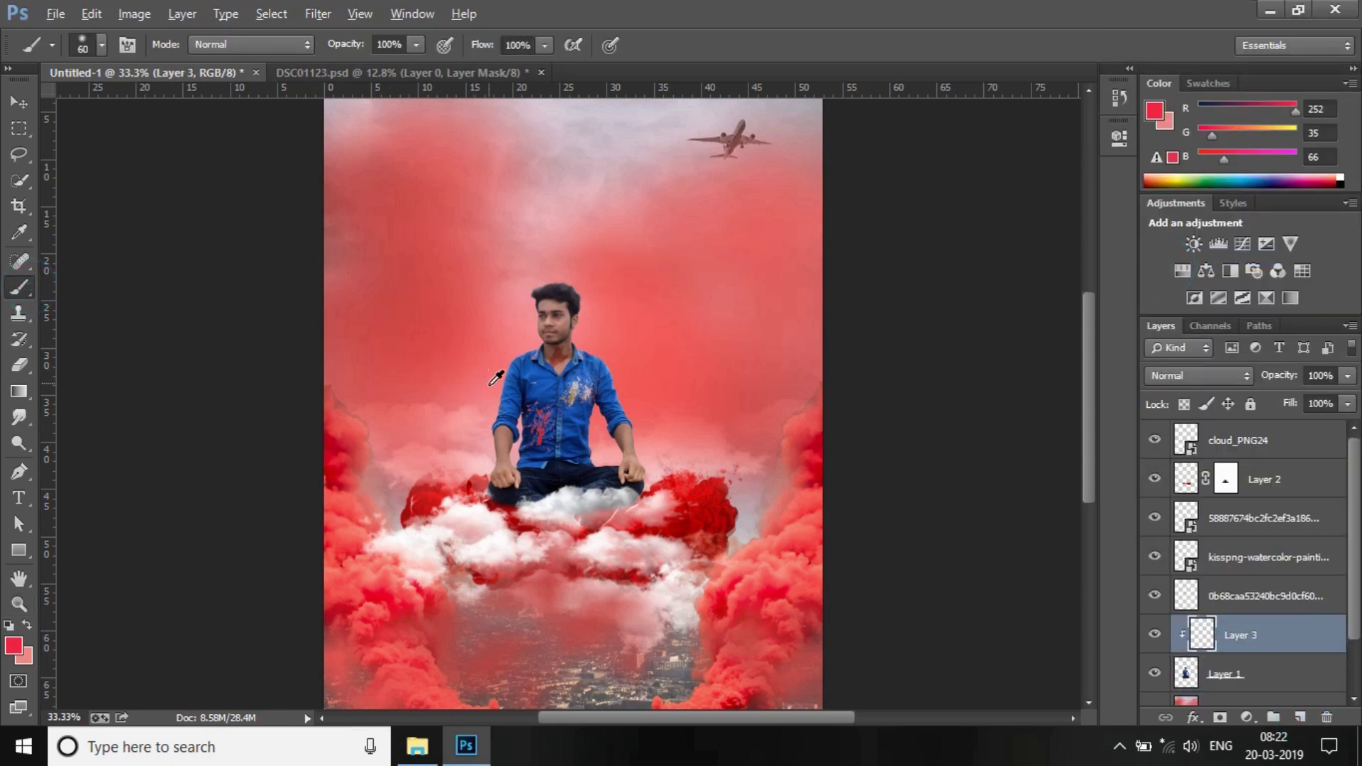
{"action": "left_click", "coordinate": [474, 417], "text": "alt"}
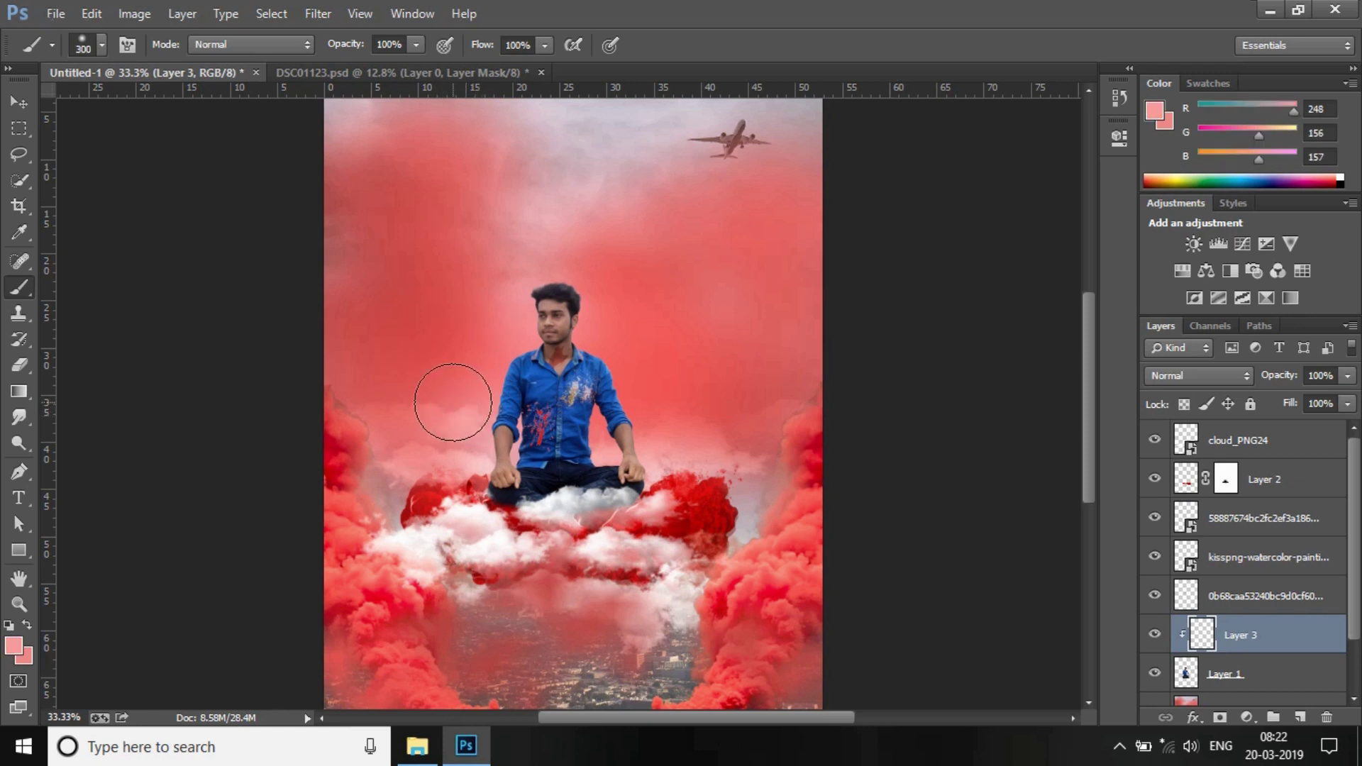
{"action": "key", "text": "bracketleft"}
{"action": "left_click", "coordinate": [450, 414]}
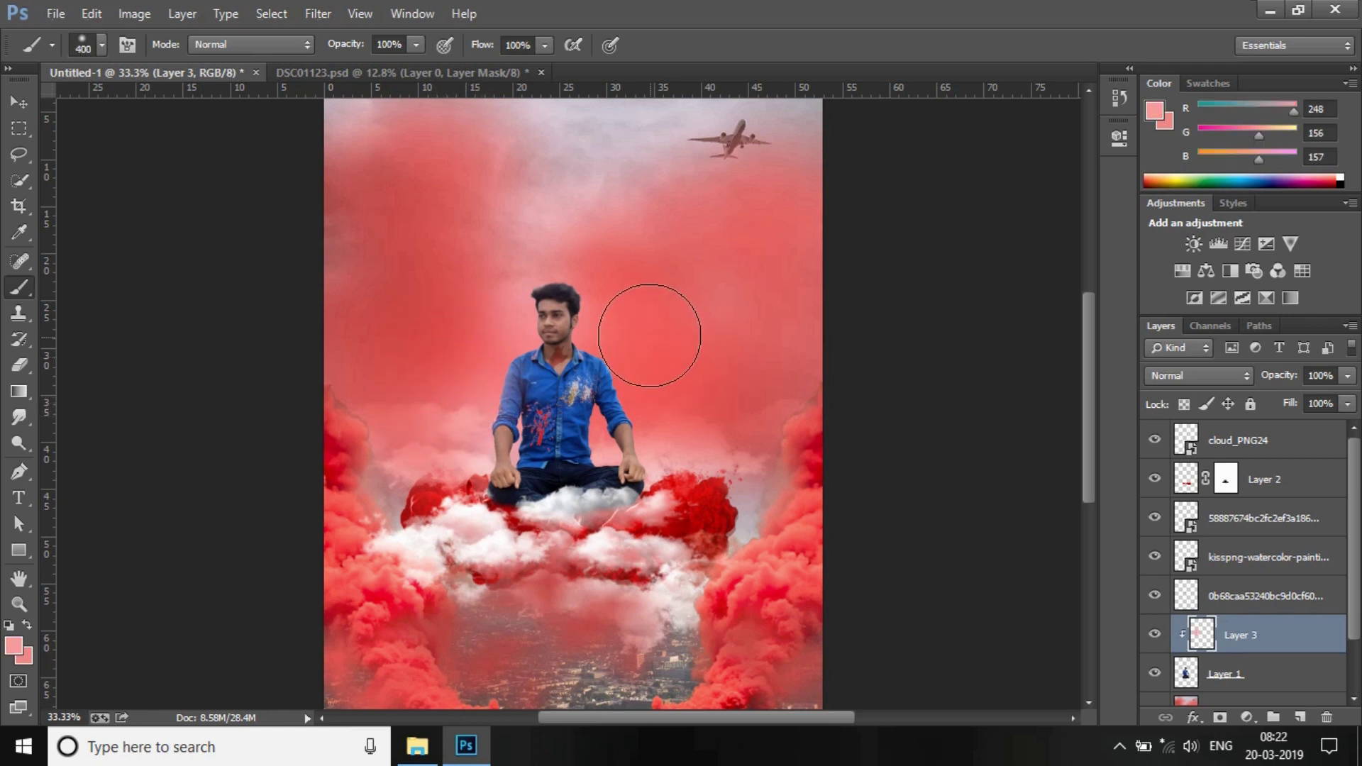
{"action": "left_click", "coordinate": [694, 419]}
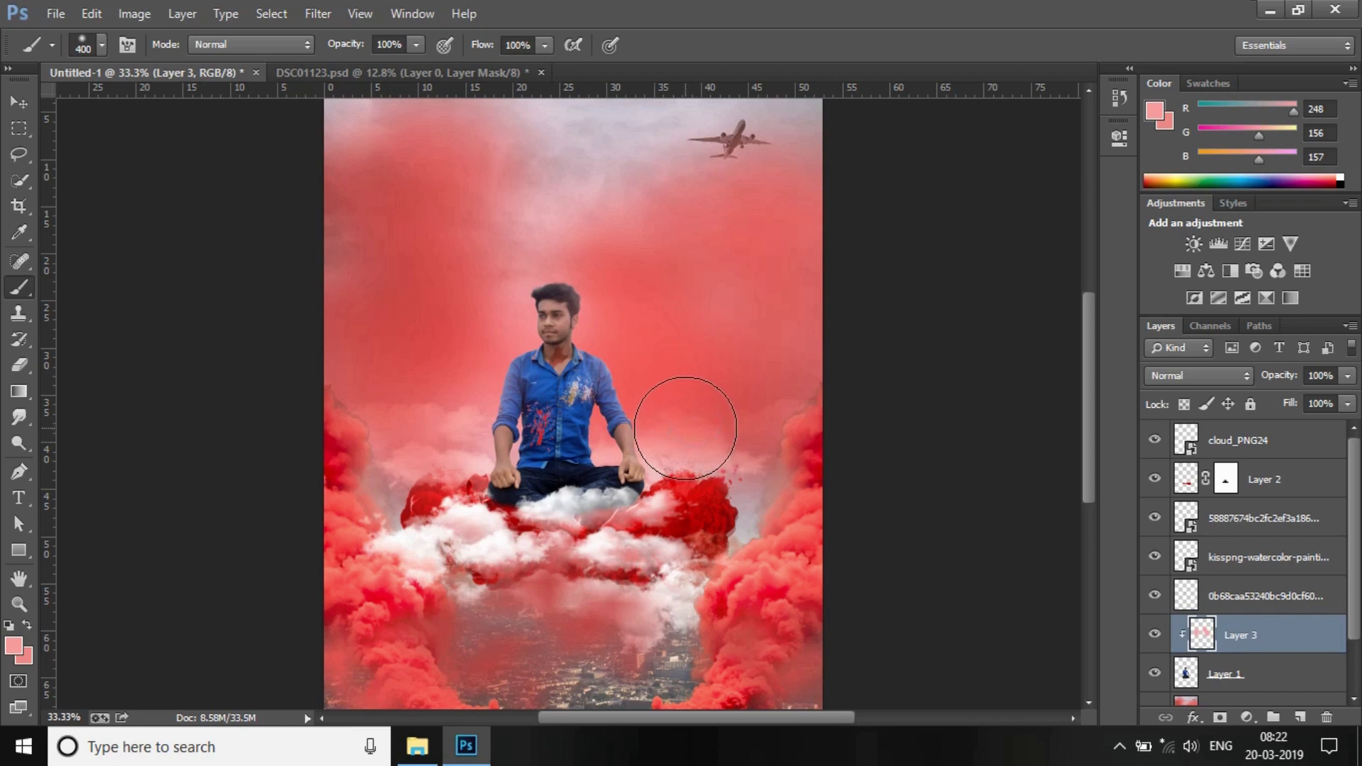
Reduce the brush size and dab soft pink along the man's outer edges around the head and knees.
{"action": "key", "text": "ctrl+equal"}
{"action": "key", "text": "ctrl+equal"}
{"action": "key", "text": "bracketleft"}
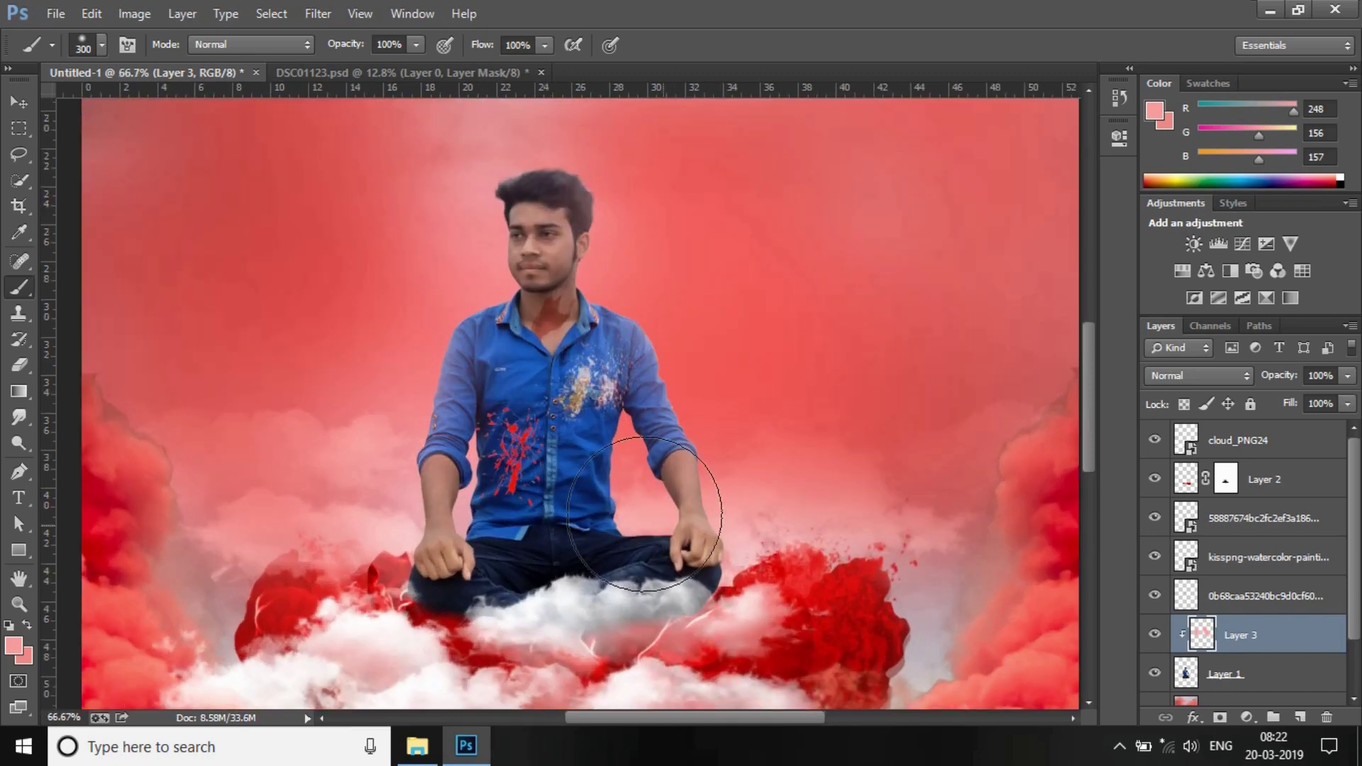
{"action": "key", "text": "bracketleft"}
{"action": "key", "text": "bracketleft"}
{"action": "key", "text": "bracketleft"}
{"action": "key", "text": "bracketleft"}
{"action": "key", "text": "bracketleft"}
{"action": "key", "text": "bracketleft"}
{"action": "key", "text": "bracketleft"}
{"action": "key", "text": "bracketleft"}
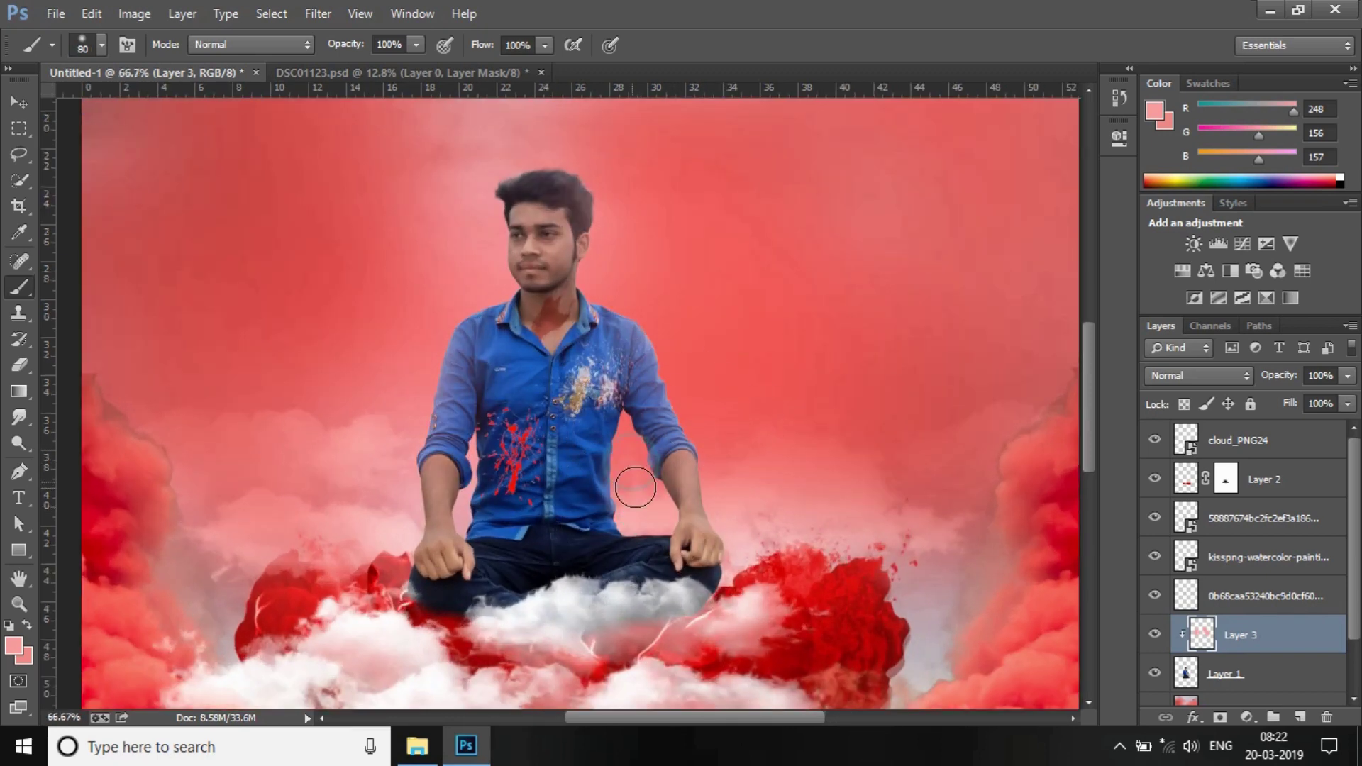
{"action": "left_click", "coordinate": [458, 217]}
{"action": "left_click", "coordinate": [362, 561]}
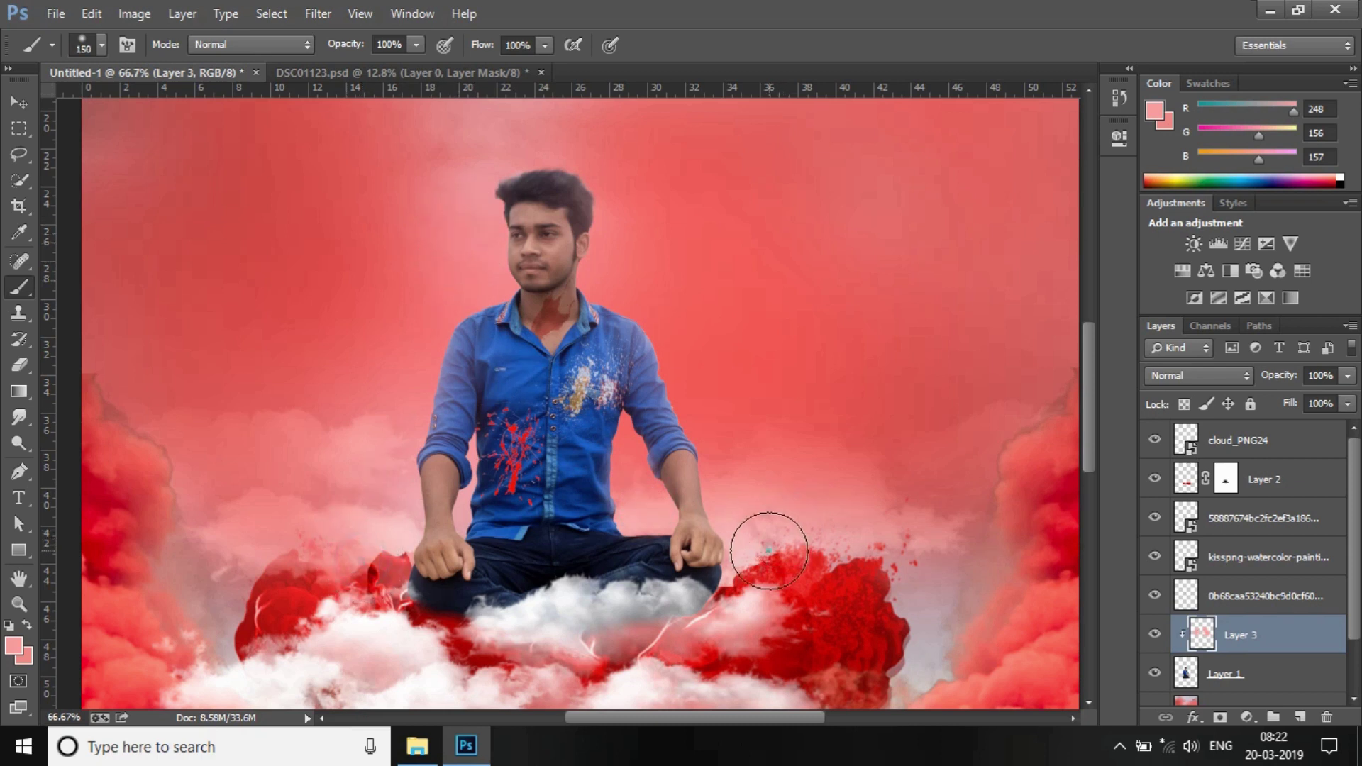
Set the clipped pink layer's blend mode to Screen and toggle its visibility to compare the effect on the man.
{"action": "left_click", "coordinate": [1191, 376]}
{"action": "left_click", "coordinate": [1171, 172]}
{"action": "left_click", "coordinate": [1155, 636]}
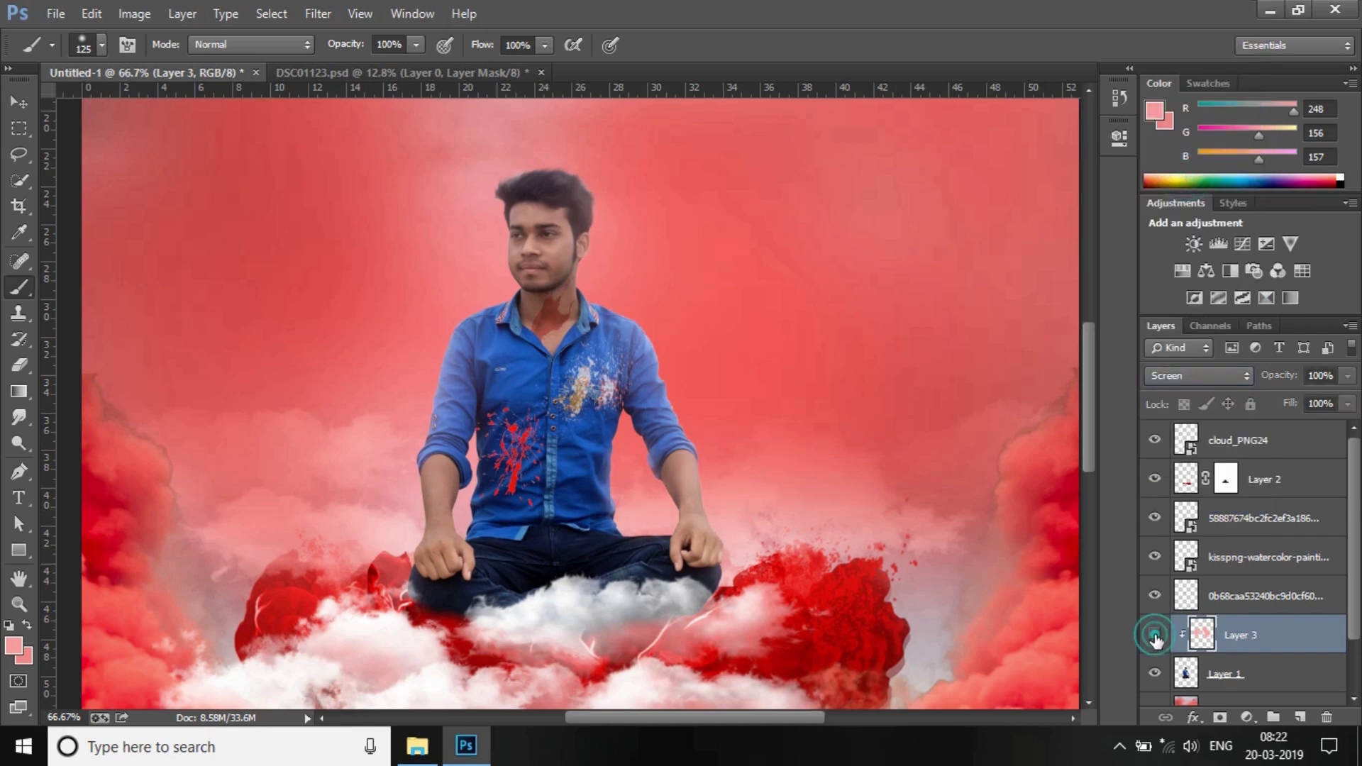
{"action": "left_click", "coordinate": [1155, 636]}
{"action": "left_click", "coordinate": [1155, 636]}
{"action": "left_click", "coordinate": [1155, 634]}
{"action": "left_click", "coordinate": [1155, 634]}
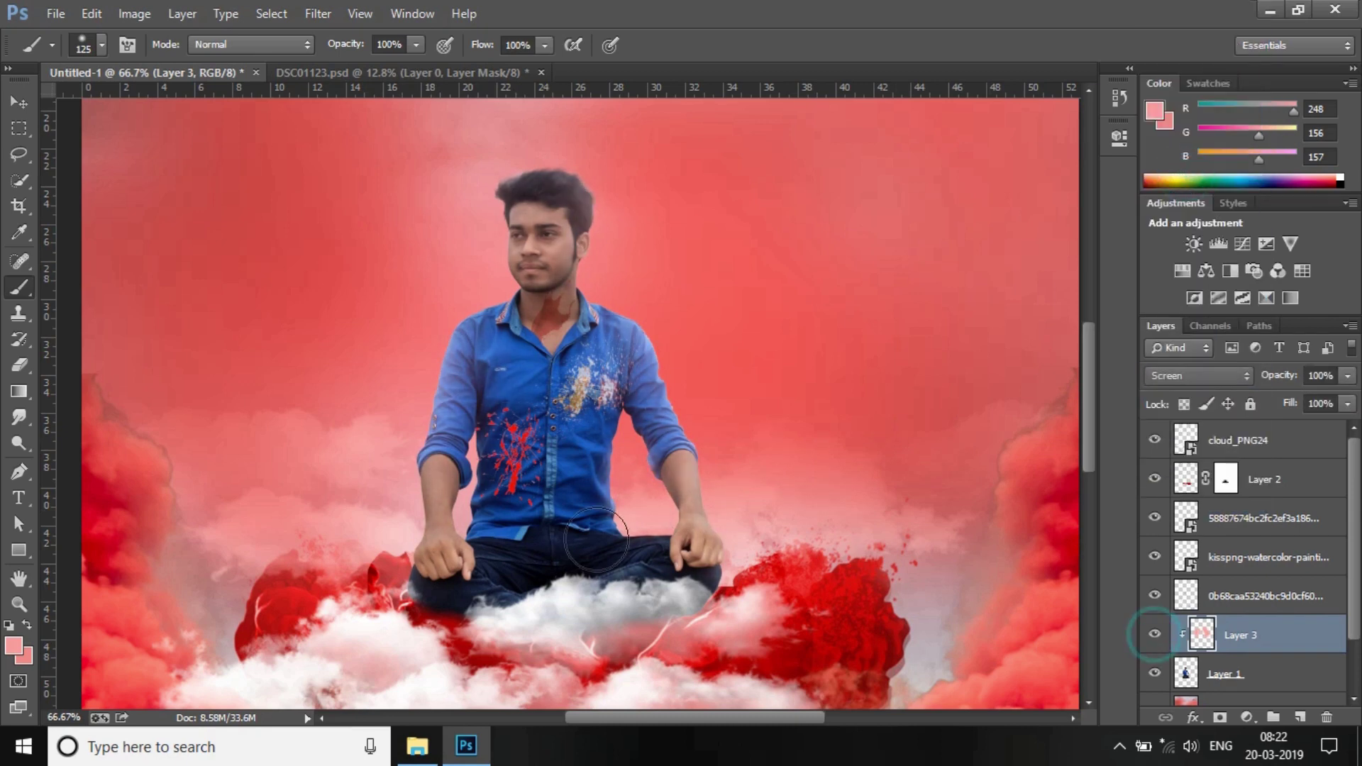
{"action": "left_click", "coordinate": [19, 604]}
{"action": "right_click", "coordinate": [699, 465]}
{"action": "left_click", "coordinate": [742, 477]}
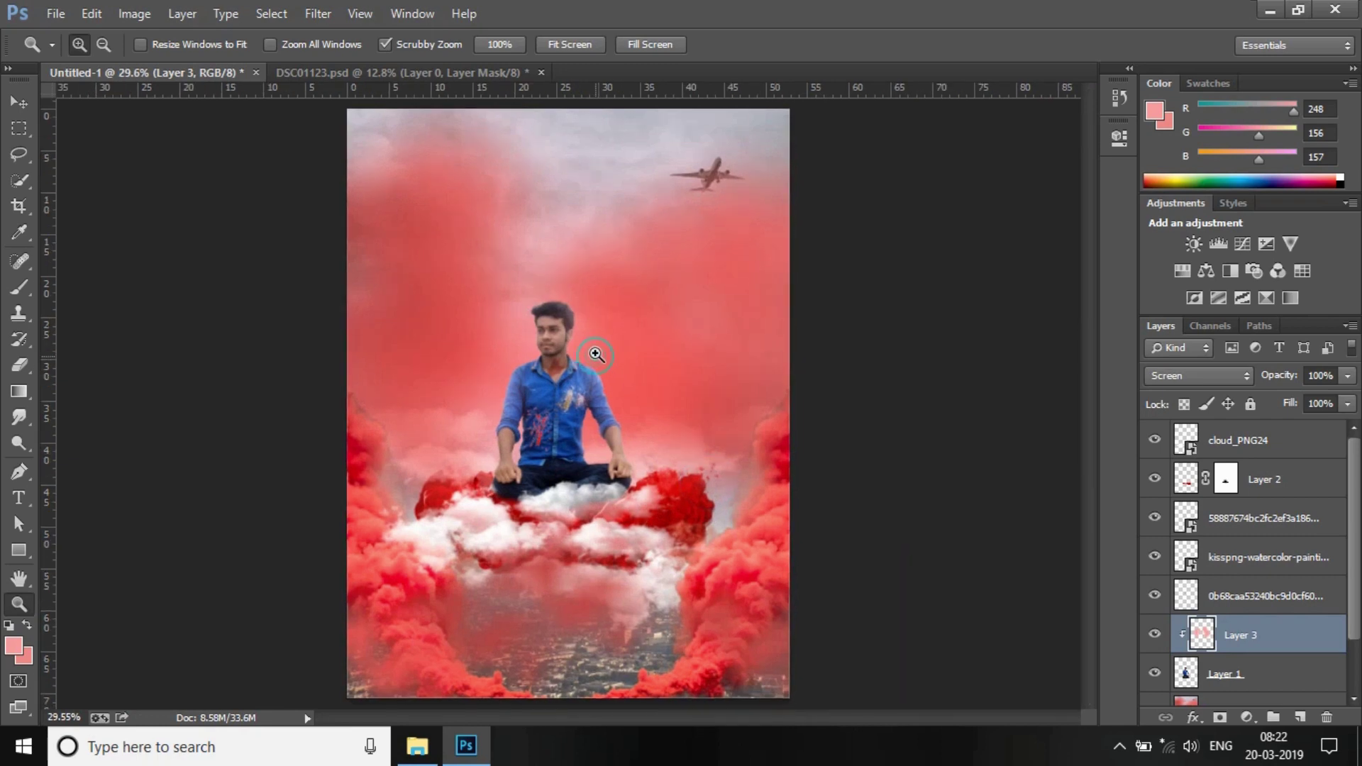
{"action": "right_click", "coordinate": [596, 354]}
{"action": "left_click", "coordinate": [651, 465]}
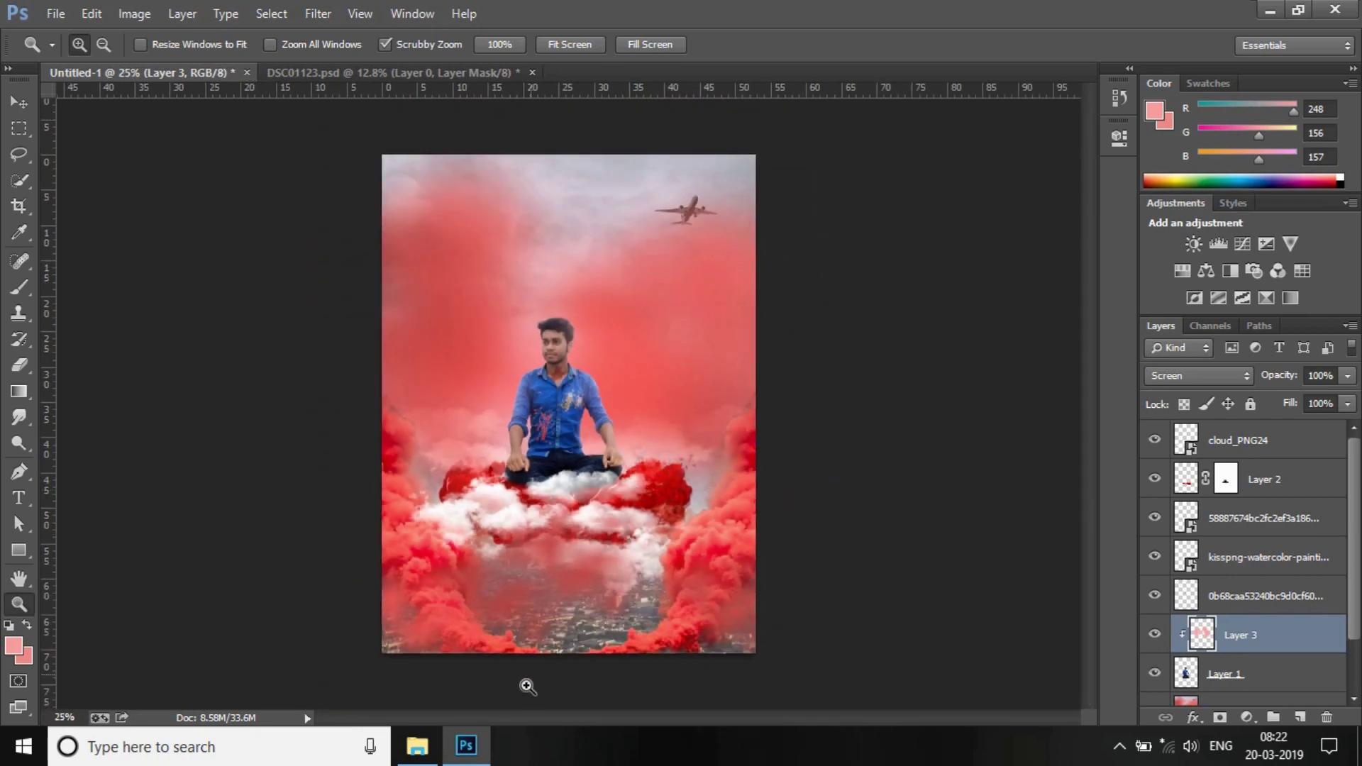
{"action": "left_click", "coordinate": [418, 745]}
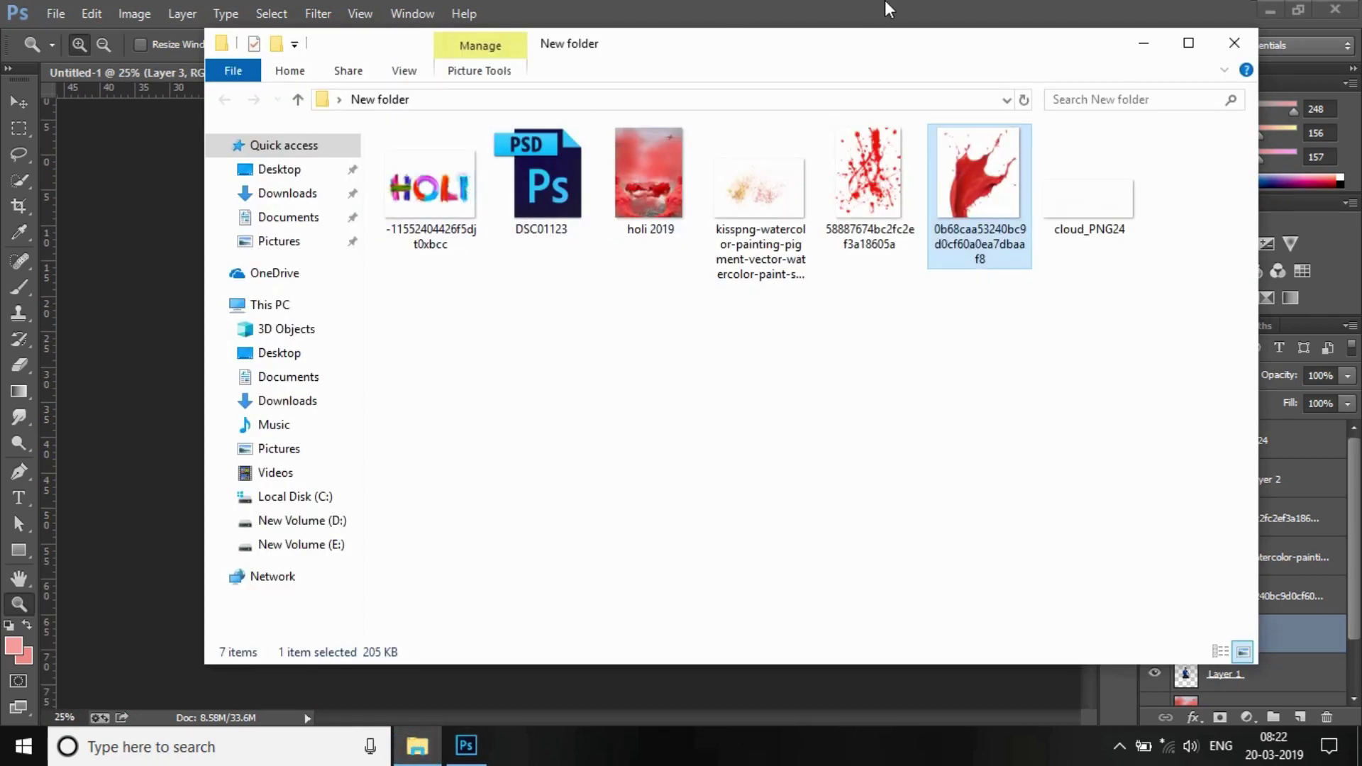
{"action": "left_click", "coordinate": [909, 2]}
Add a new layer above cloud_PNG24 and fill it with the merged composite using Apply Image.
{"action": "left_click", "coordinate": [1305, 472]}
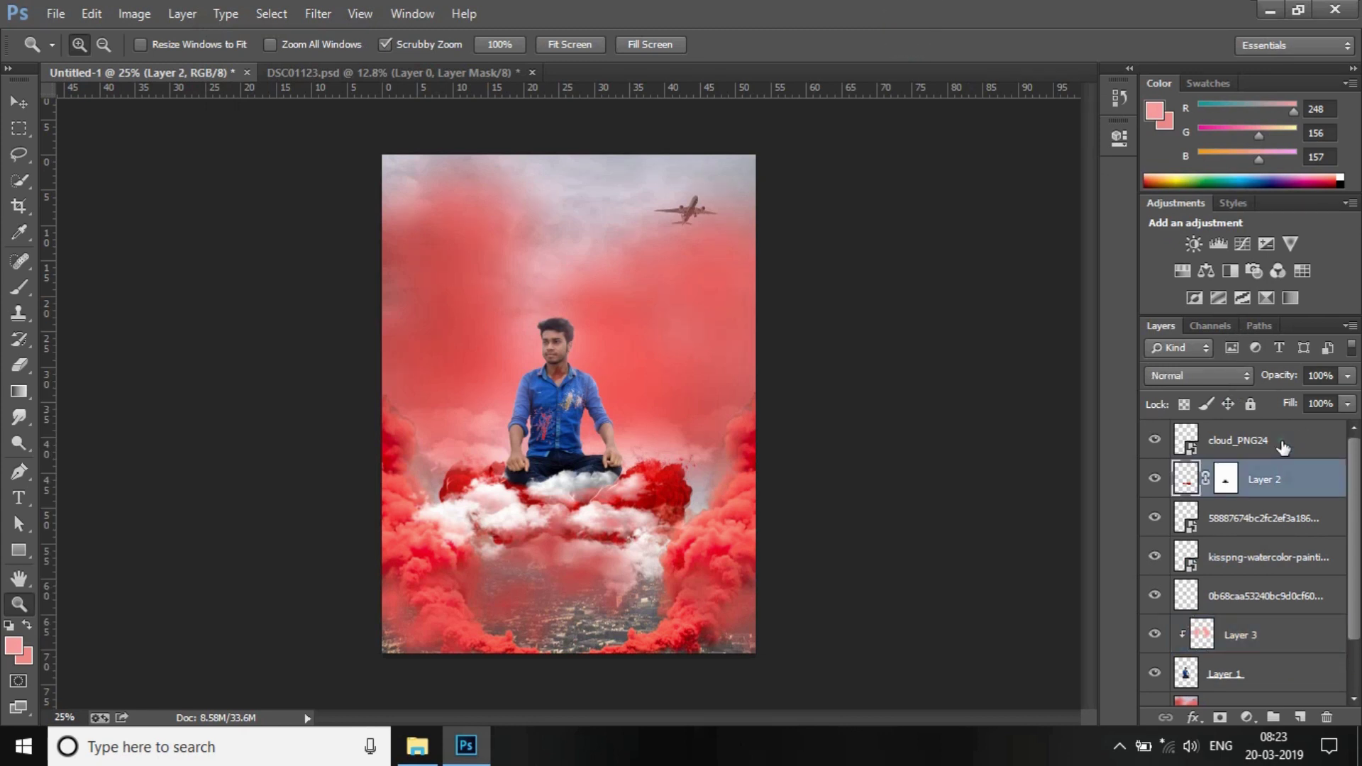
{"action": "left_click", "coordinate": [1285, 446]}
{"action": "left_click", "coordinate": [1300, 717]}
{"action": "left_click", "coordinate": [135, 13]}
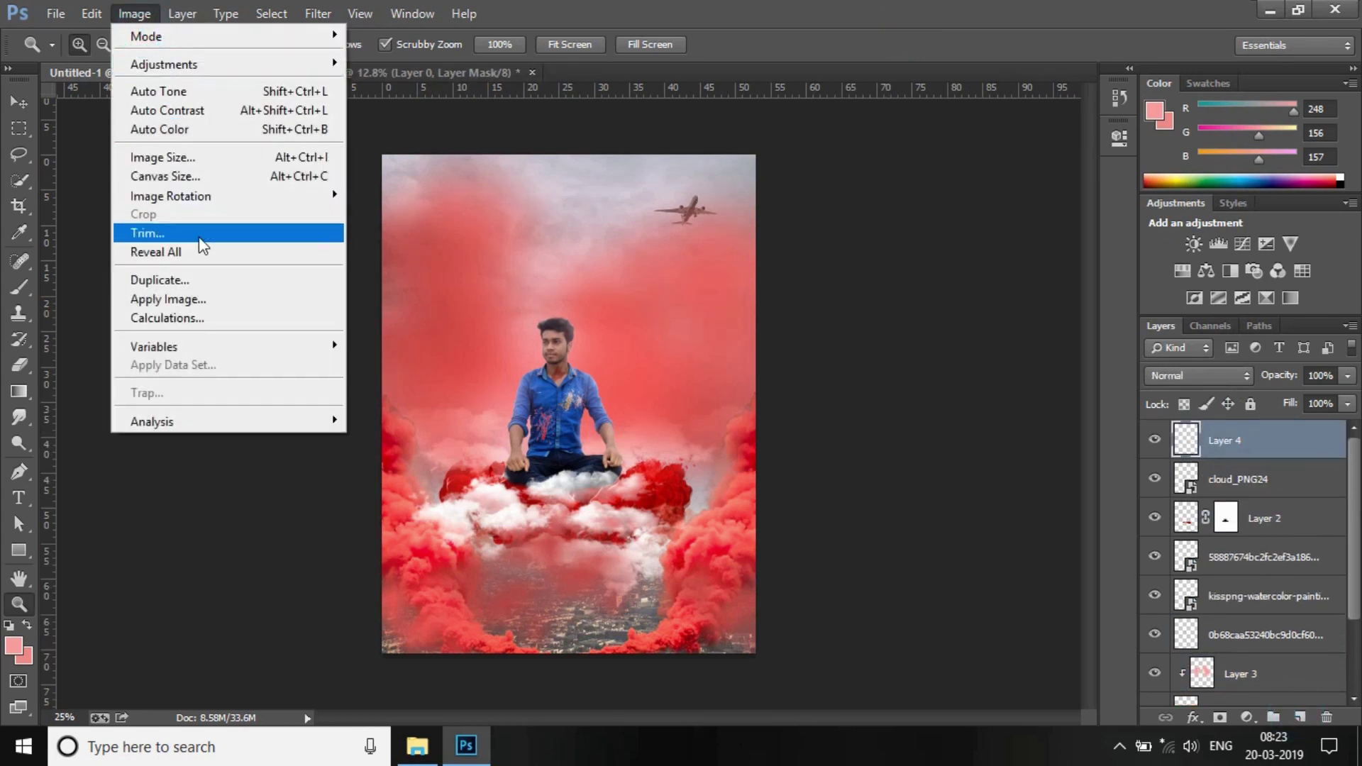
{"action": "left_click", "coordinate": [202, 296]}
{"action": "left_click", "coordinate": [1136, 358]}
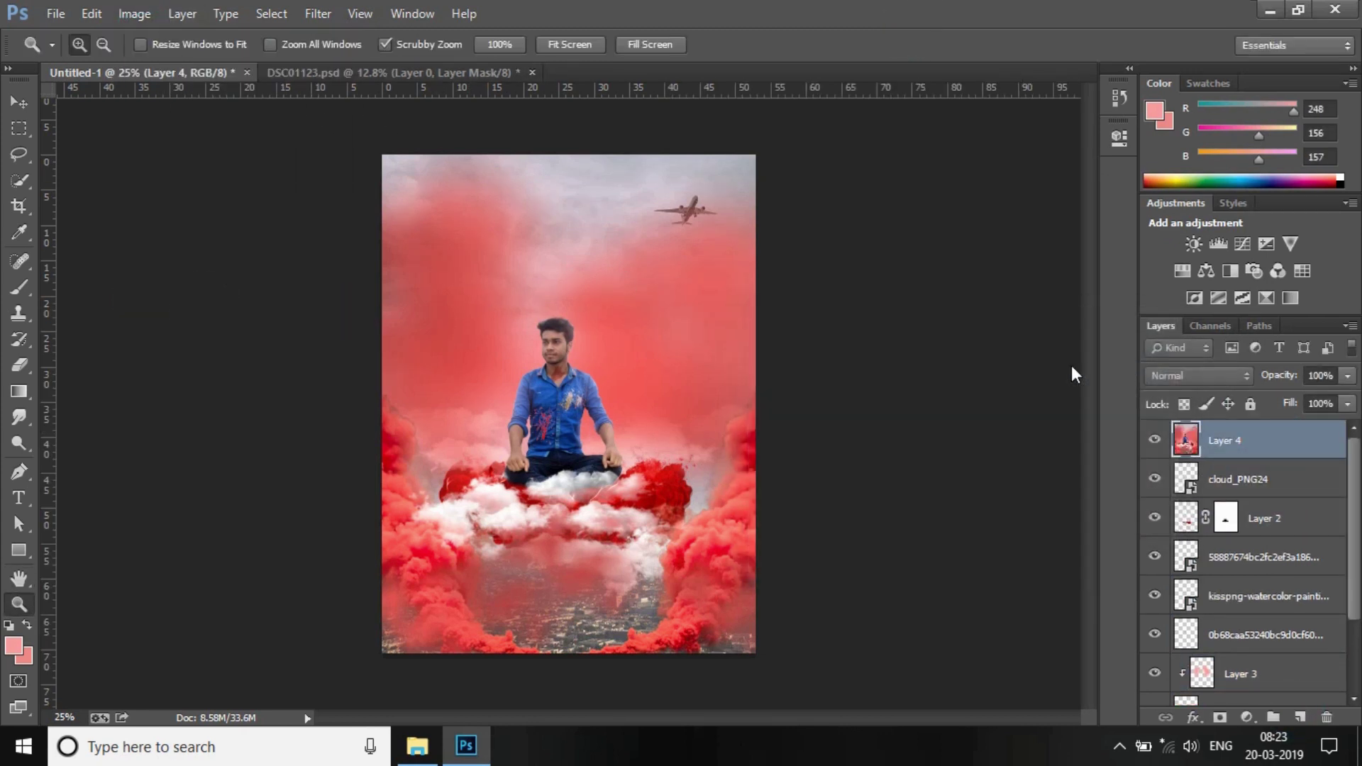
Start the Camera Raw filter on the merged layer and set Clarity to +32, Blacks to +19 and Whites to +15.
{"action": "left_click", "coordinate": [318, 14]}
{"action": "left_click", "coordinate": [358, 132]}
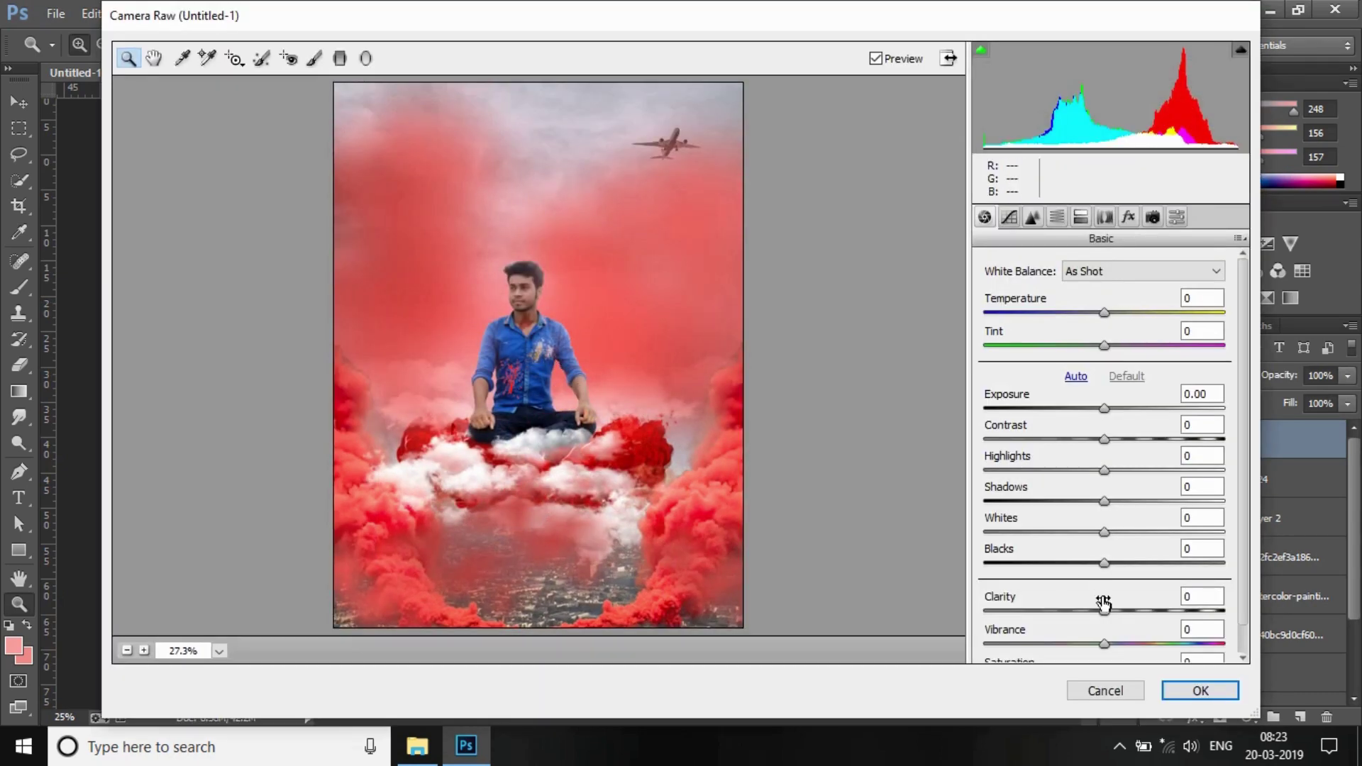
{"action": "left_click_drag", "start_coordinate": [1111, 619], "coordinate": [1145, 622]}
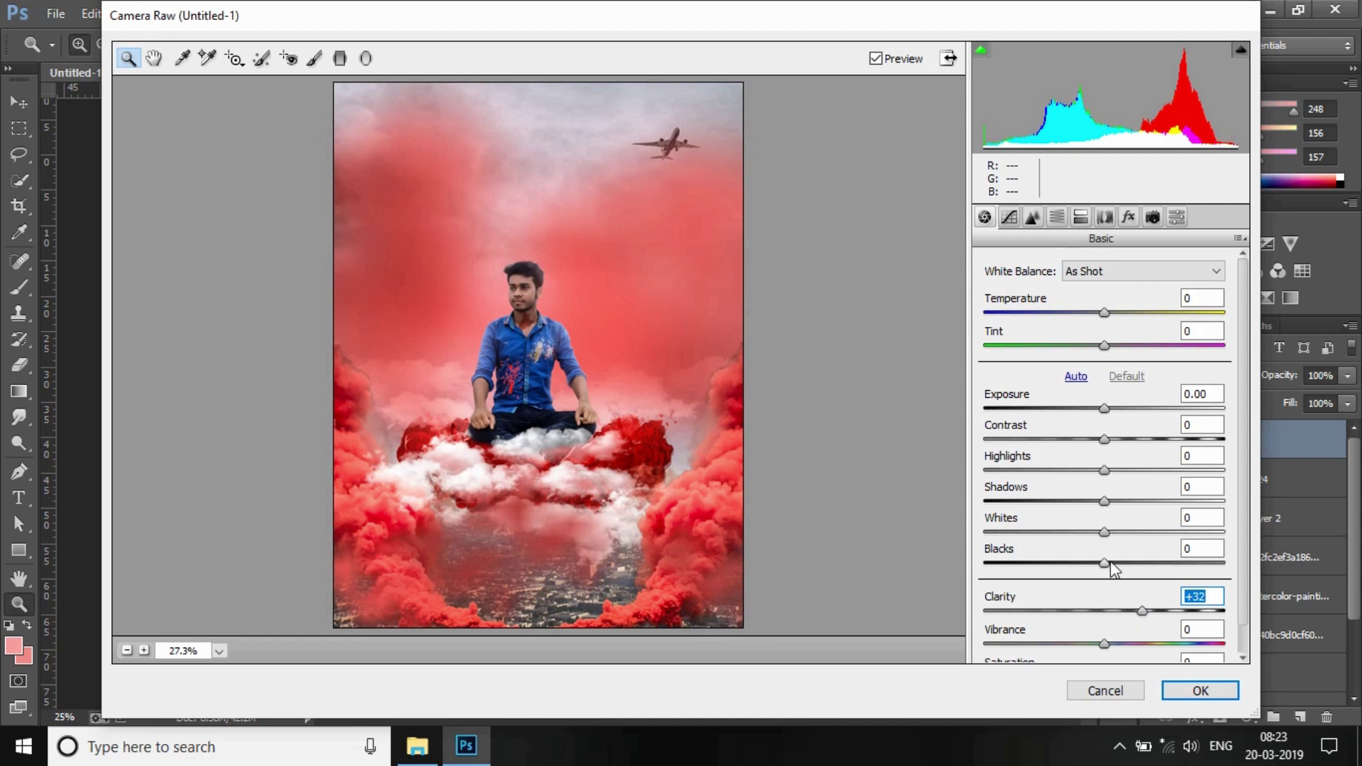
{"action": "mouse_move", "coordinate": [1107, 564]}
{"action": "left_mouse_down"}
{"action": "mouse_move", "coordinate": [1141, 568]}
{"action": "mouse_move", "coordinate": [1124, 572]}
{"action": "left_mouse_up"}
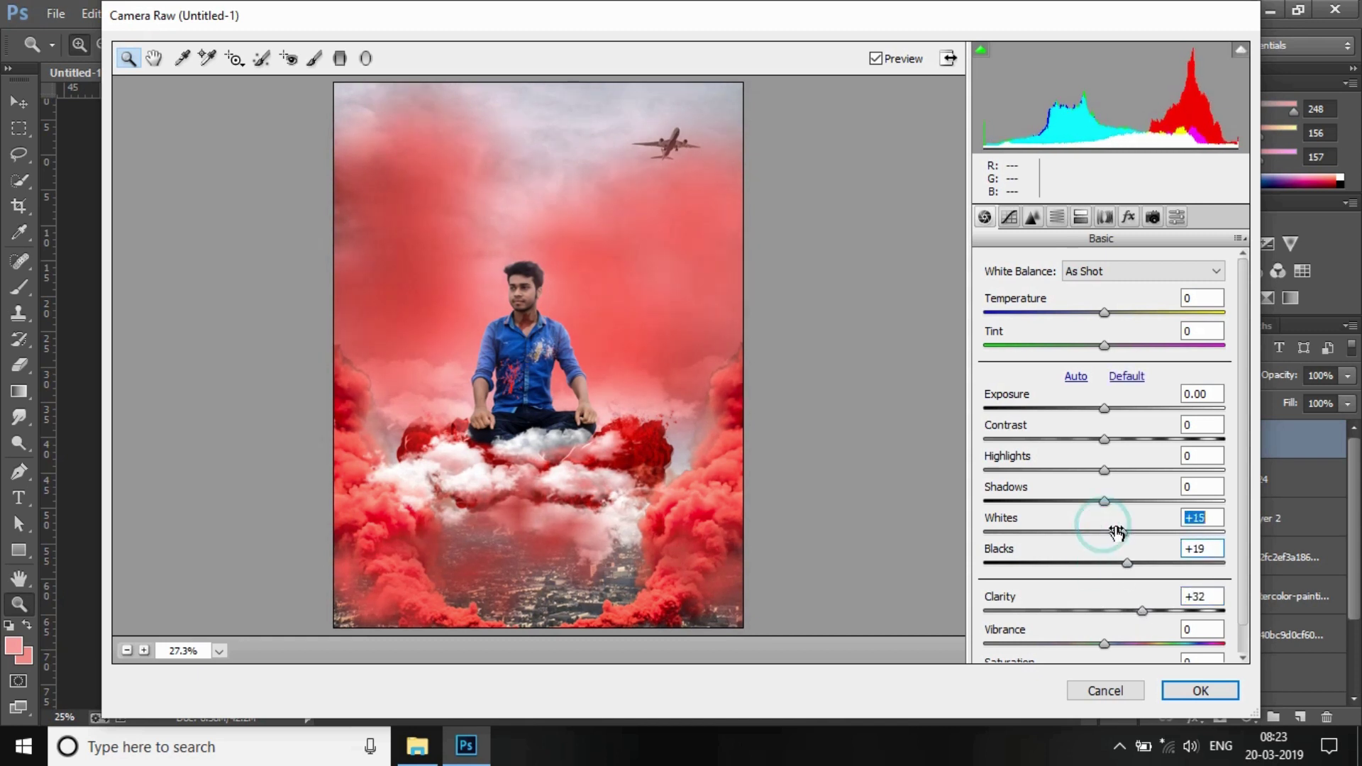
Set the luminance noise reduction to 30 in the Camera Raw filter's Detail settings.
{"action": "left_click", "coordinate": [1033, 216]}
{"action": "left_click", "coordinate": [1009, 217]}
{"action": "left_click", "coordinate": [1034, 216]}
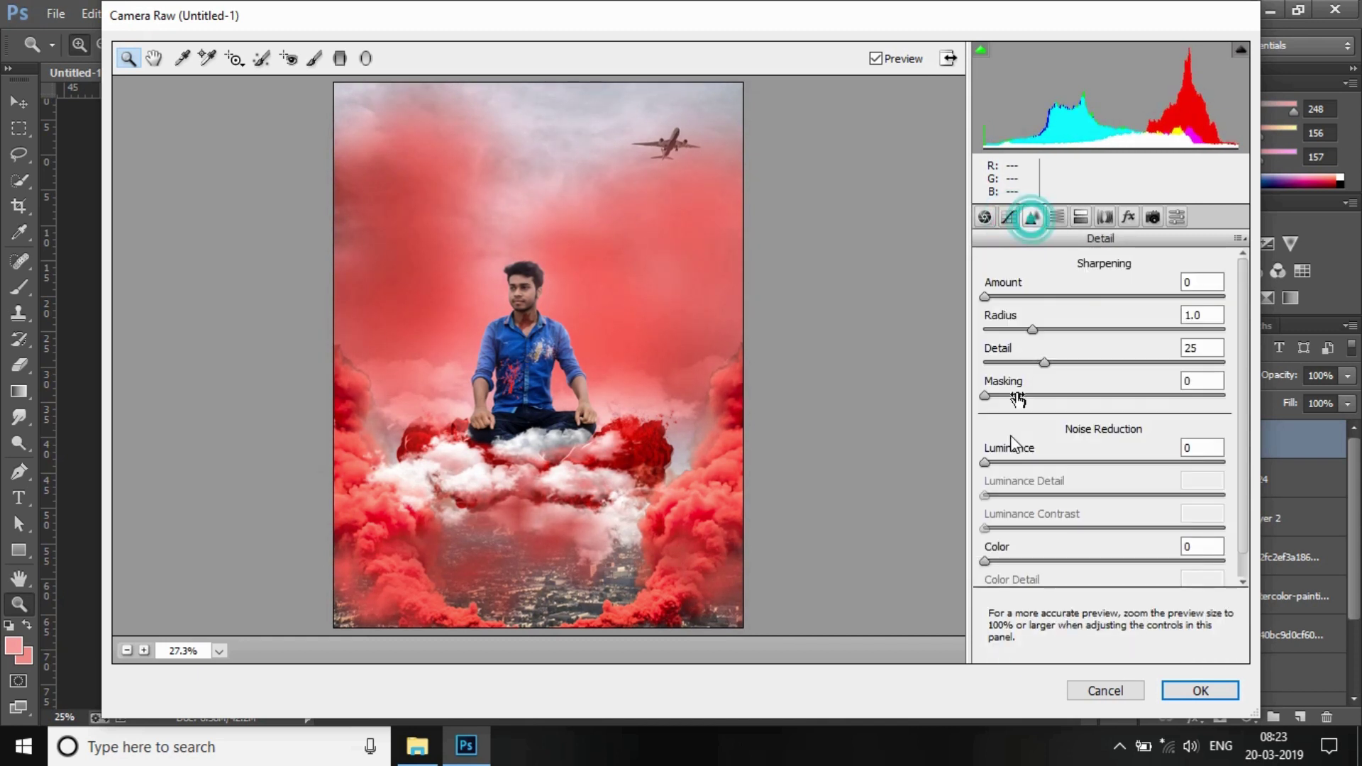
{"action": "left_click_drag", "start_coordinate": [985, 462], "coordinate": [1041, 471]}
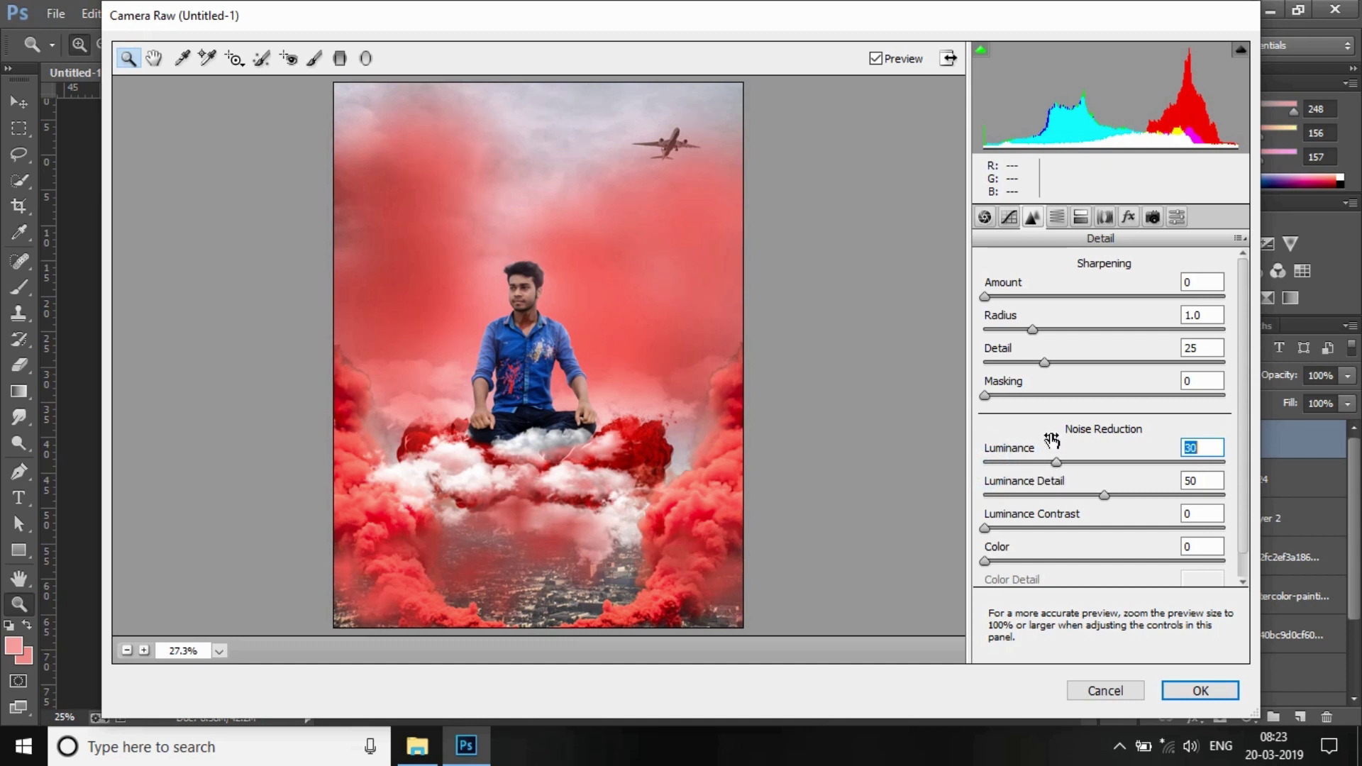
{"action": "left_click", "coordinate": [1057, 217]}
{"action": "left_click", "coordinate": [1136, 218]}
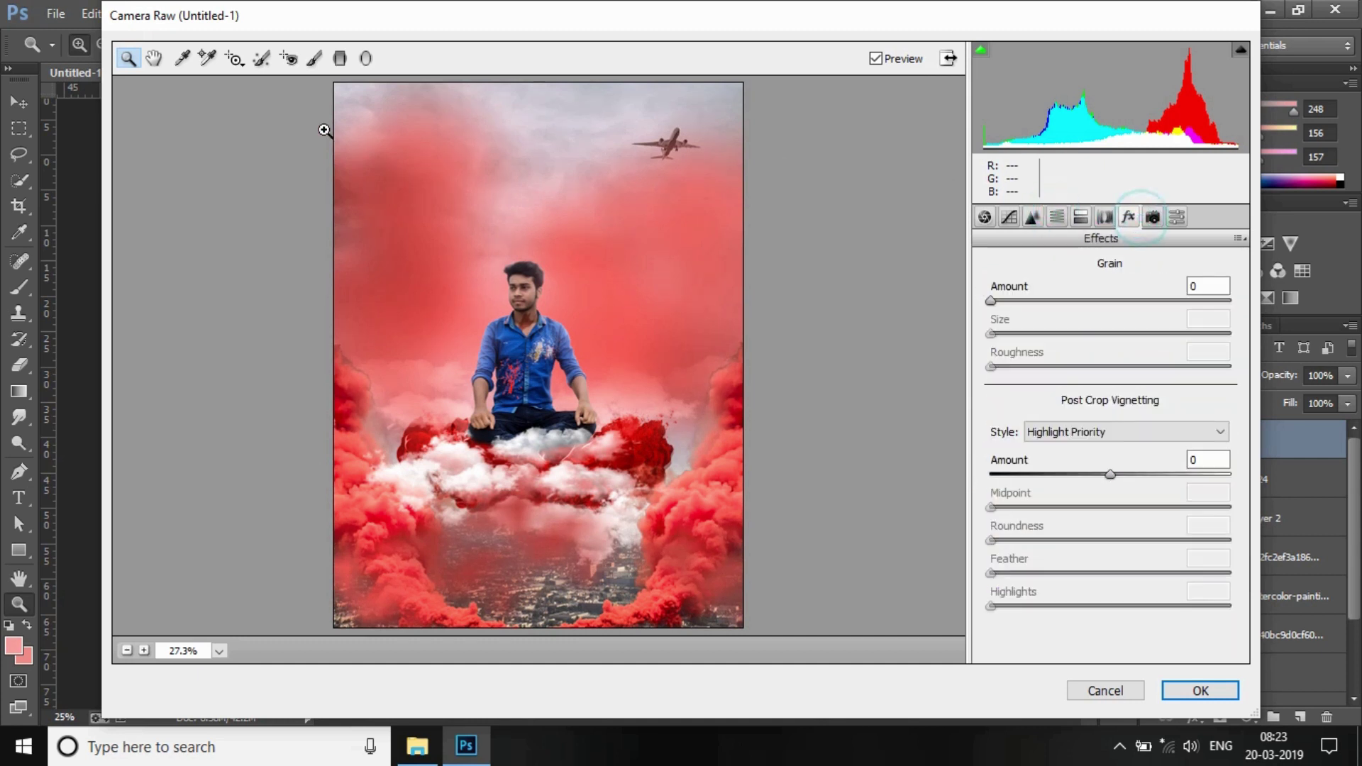
Darken the lower image with a graduated filter running from the bottom edge up to the man's chest at exposure -1.50.
{"action": "left_click", "coordinate": [341, 58]}
{"action": "left_click_drag", "start_coordinate": [520, 623], "coordinate": [525, 410]}
{"action": "left_click_drag", "start_coordinate": [1118, 365], "coordinate": [1066, 365]}
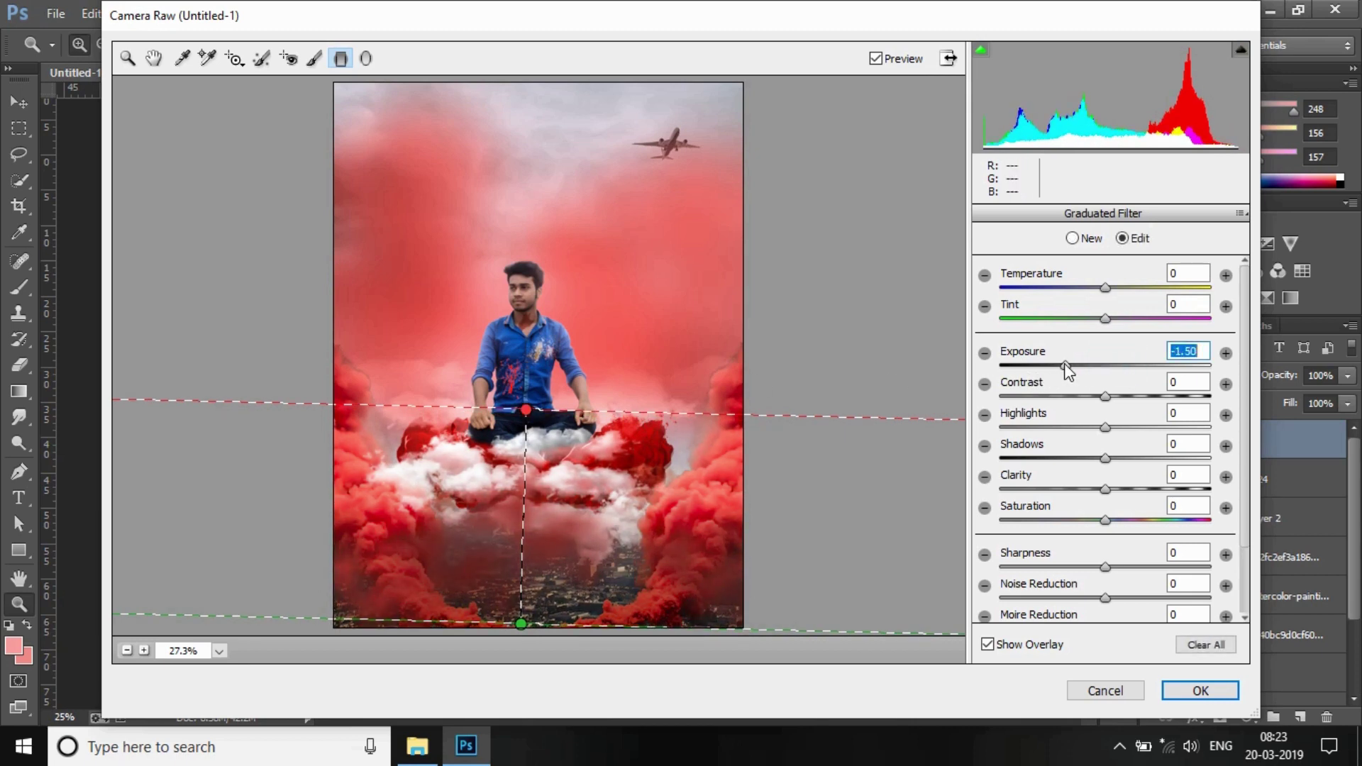
{"action": "left_click_drag", "start_coordinate": [523, 416], "coordinate": [514, 350]}
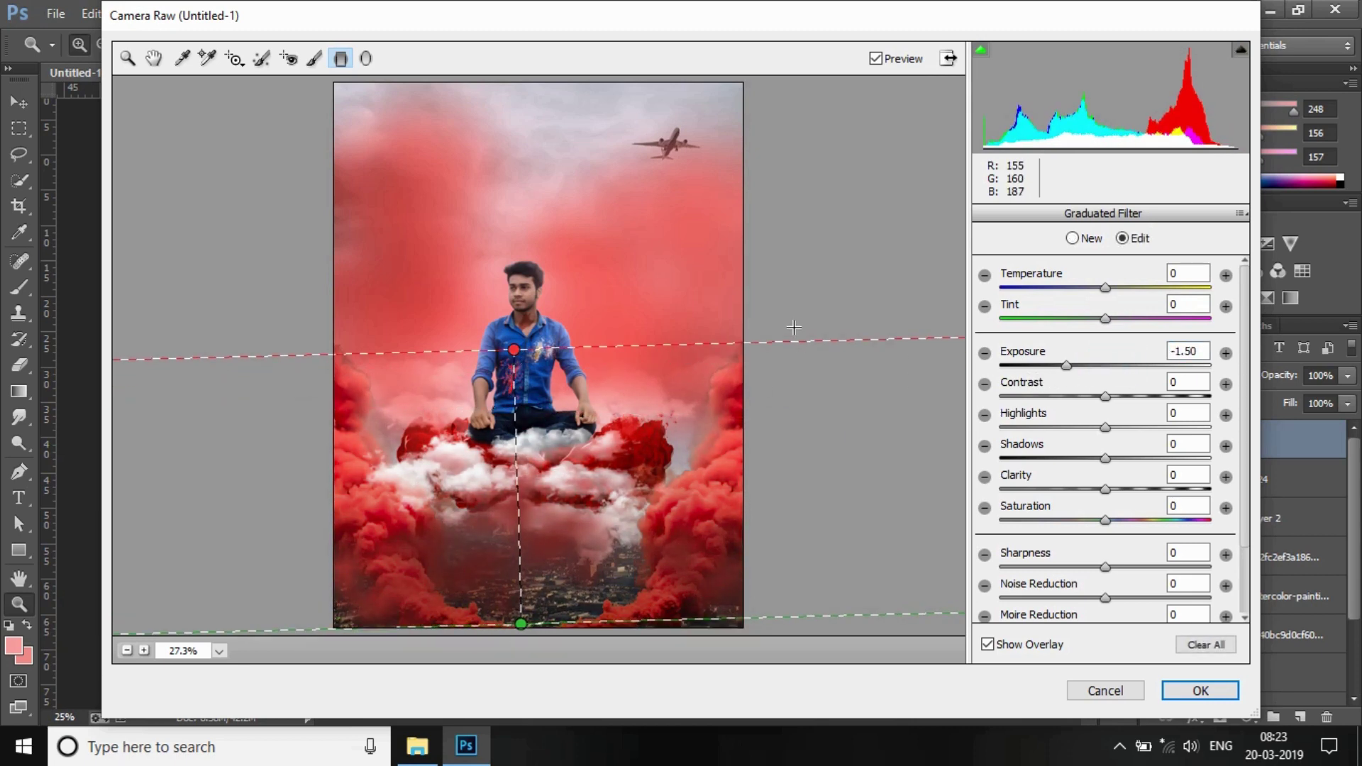
Darken the image edges with a large radial filter centred on the man, soften its negative exposure and apply the Camera Raw edits.
{"action": "left_click", "coordinate": [366, 58]}
{"action": "left_click_drag", "start_coordinate": [569, 419], "coordinate": [738, 630]}
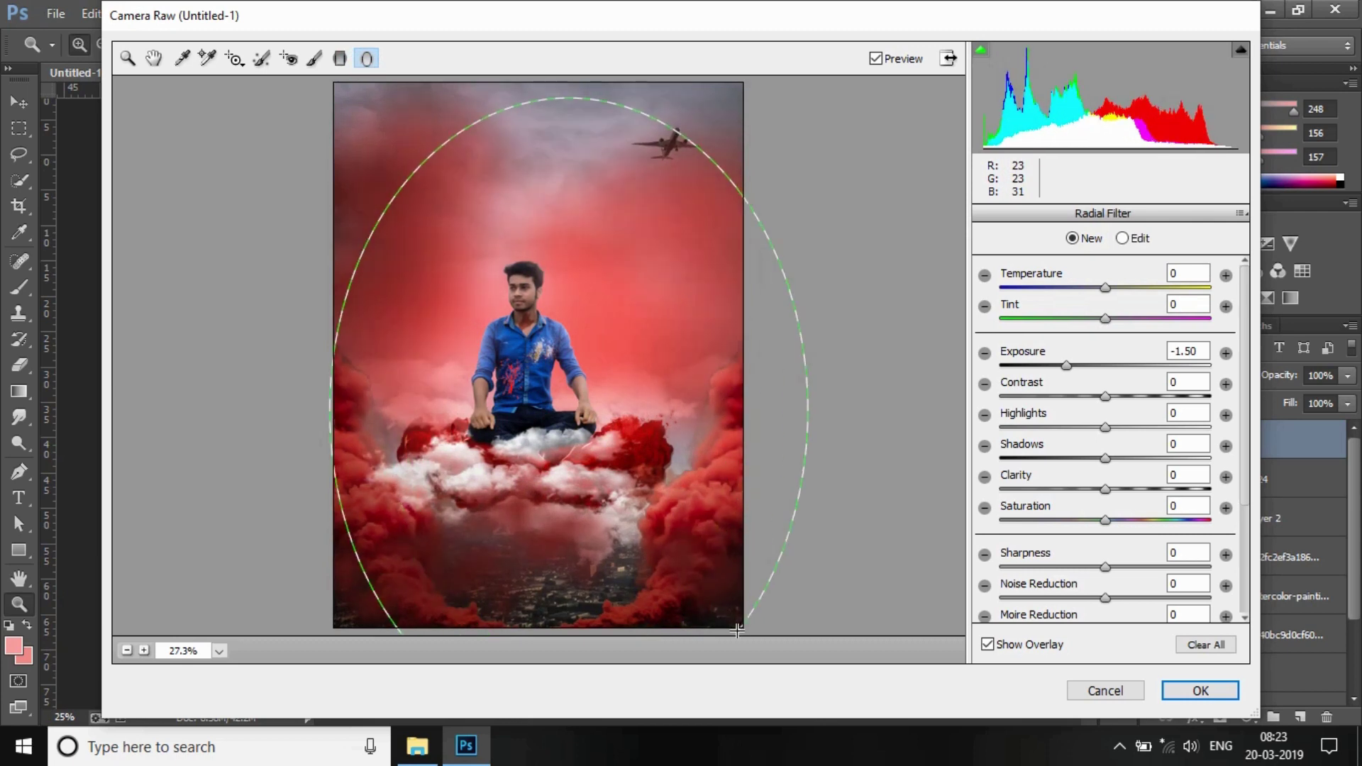
{"action": "left_click_drag", "start_coordinate": [584, 435], "coordinate": [552, 378]}
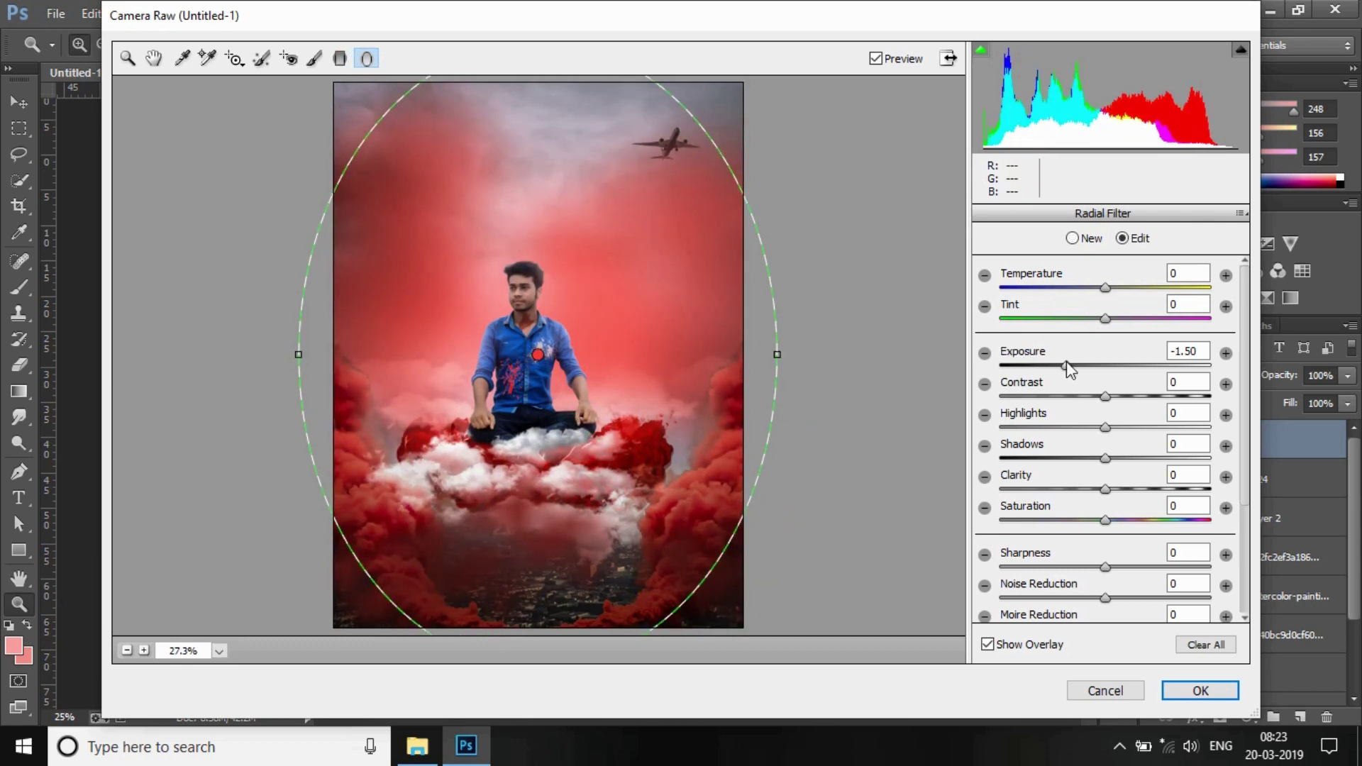
{"action": "left_click_drag", "start_coordinate": [1067, 361], "coordinate": [1088, 367]}
{"action": "left_click", "coordinate": [1201, 691]}
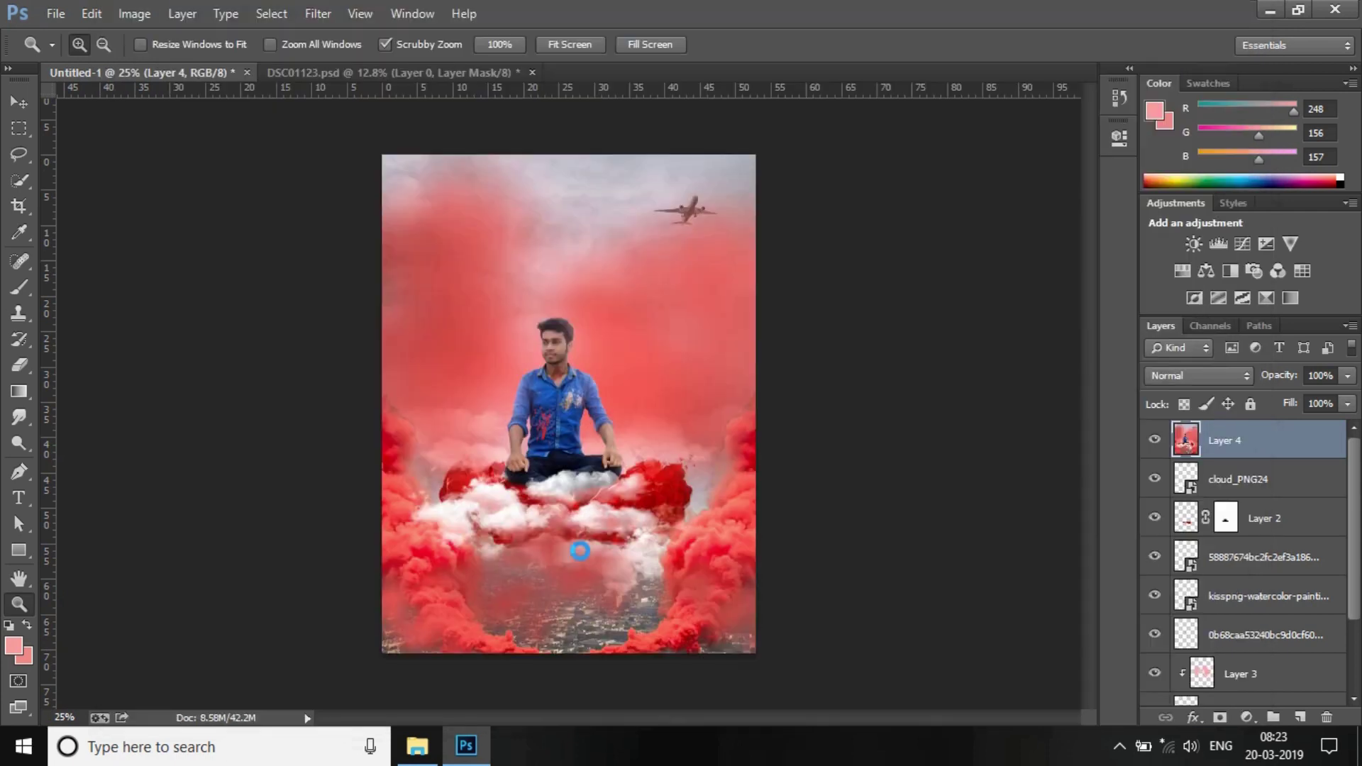
{"action": "left_click", "coordinate": [574, 439]}
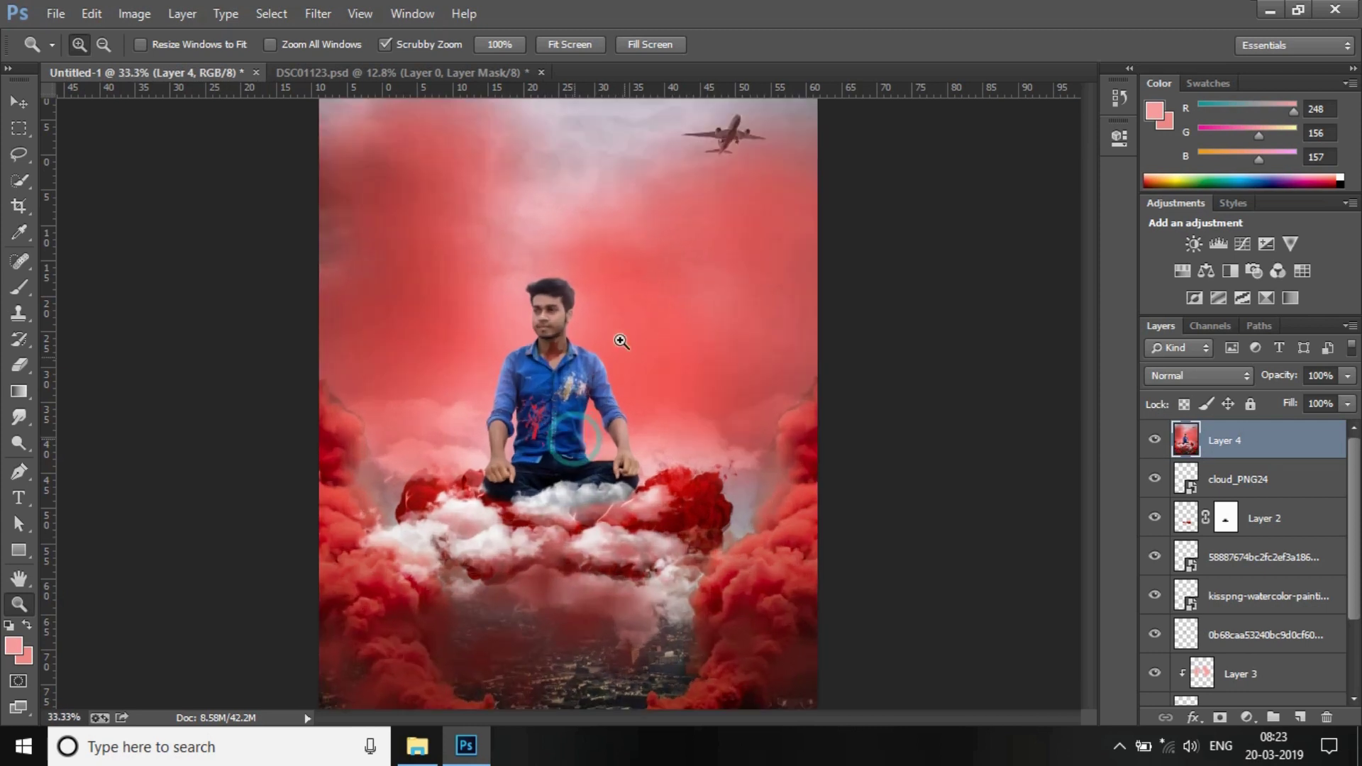
{"action": "right_click", "coordinate": [614, 330]}
{"action": "left_click", "coordinate": [673, 460]}
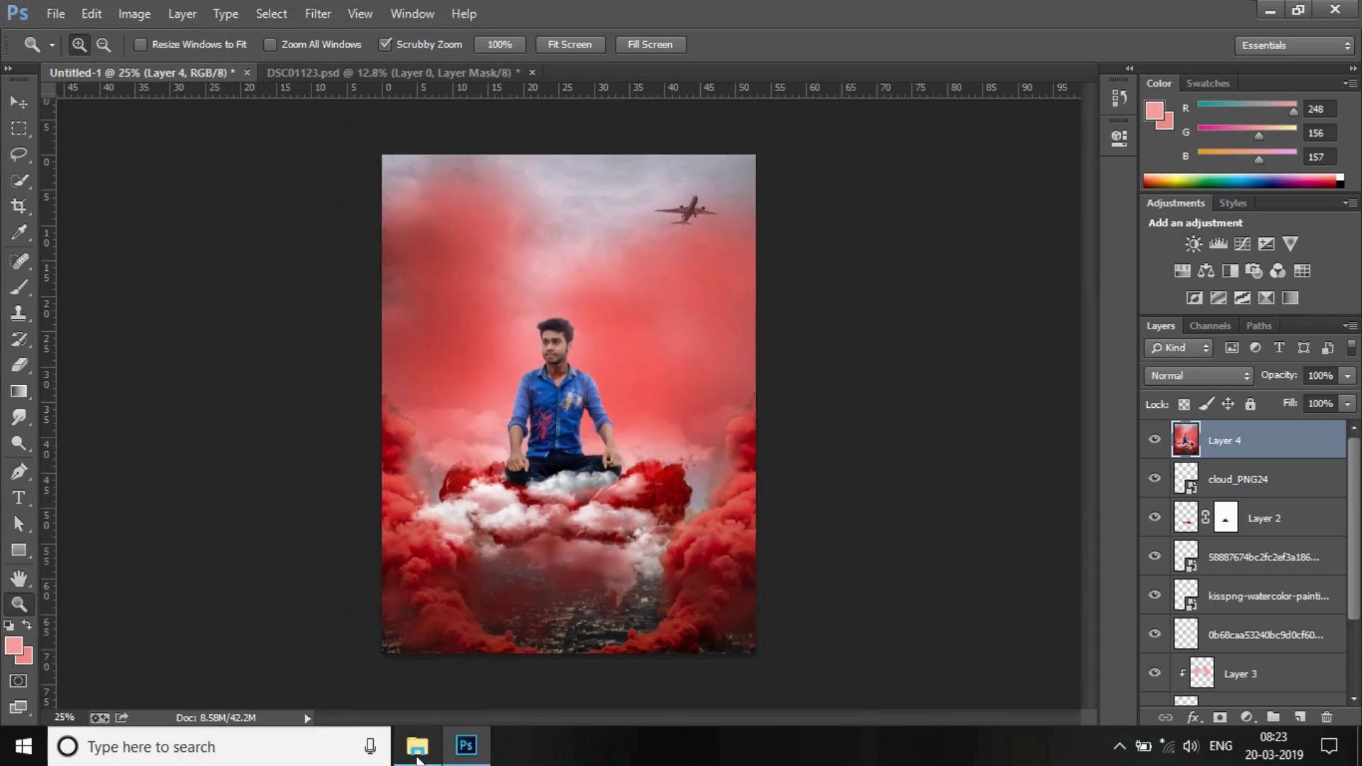
Open the HOLI lettering PNG from New folder as a separate document and remove its white background with the Magic Eraser.
{"action": "left_click", "coordinate": [417, 746]}
{"action": "left_click", "coordinate": [450, 207]}
{"action": "left_click_drag", "start_coordinate": [450, 207], "coordinate": [186, 16]}
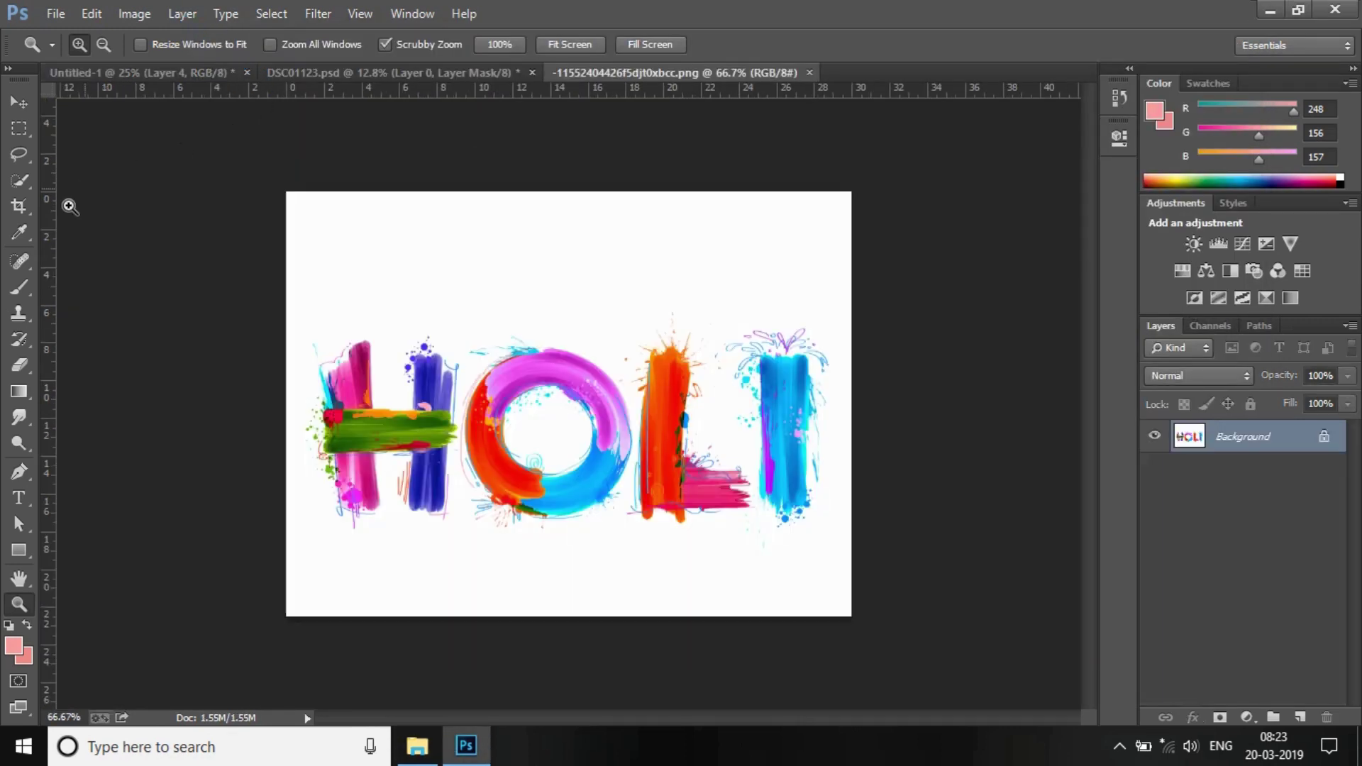
{"action": "left_click", "coordinate": [29, 366]}
{"action": "left_click", "coordinate": [120, 399]}
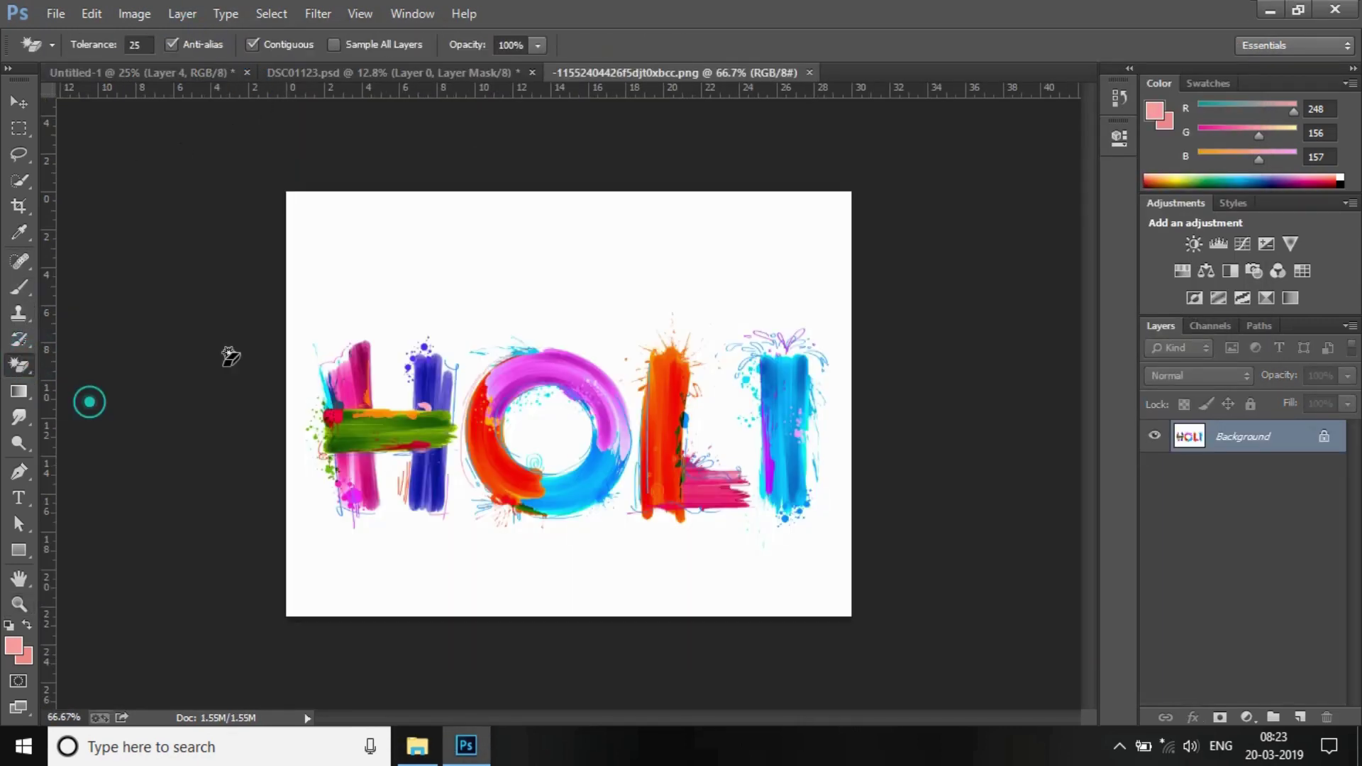
{"action": "left_click", "coordinate": [450, 274]}
Move the HOLI lettering into the Untitled-1 composite below the clouds and enlarge it slightly with Free Transform.
{"action": "key", "text": "v"}
{"action": "left_click_drag", "start_coordinate": [450, 273], "coordinate": [543, 607]}
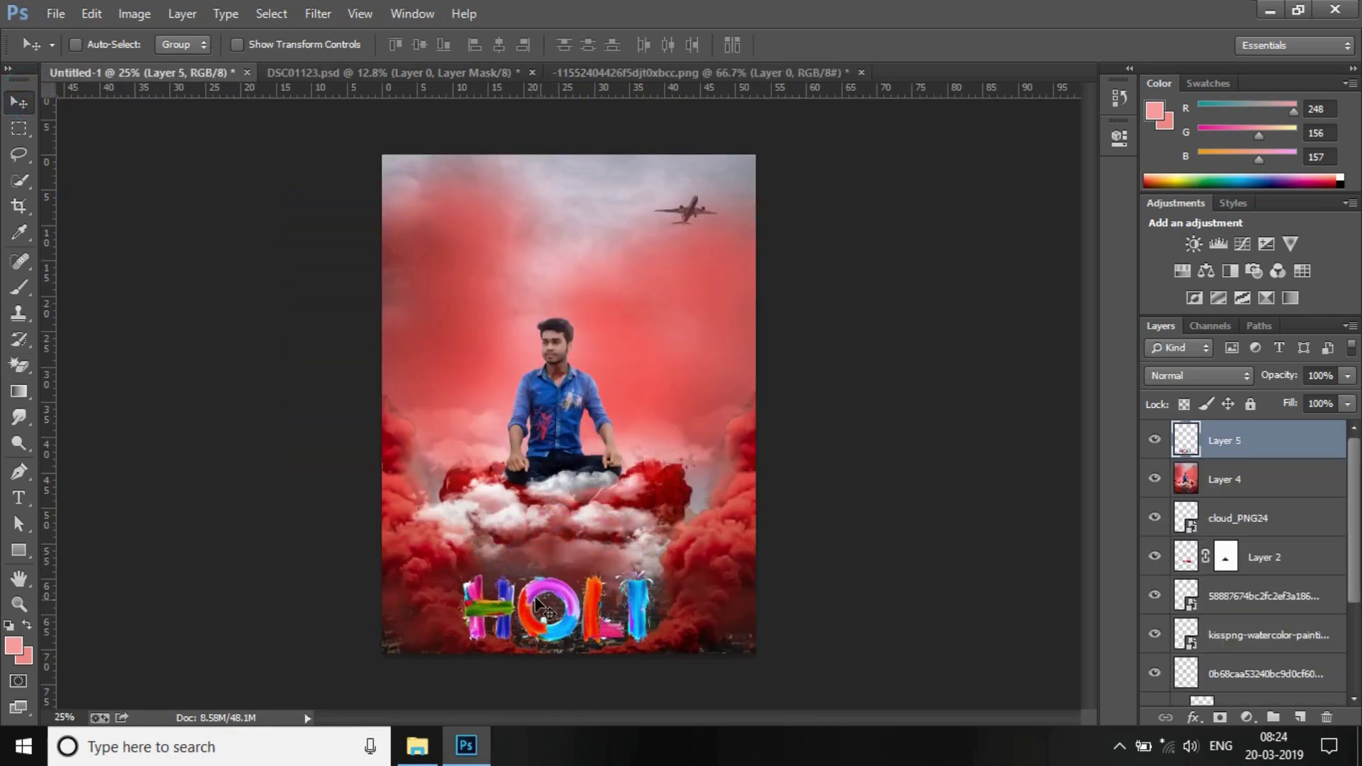
{"action": "key", "text": "ctrl+t"}
{"action": "left_click_drag", "start_coordinate": [456, 565], "coordinate": [436, 555]}
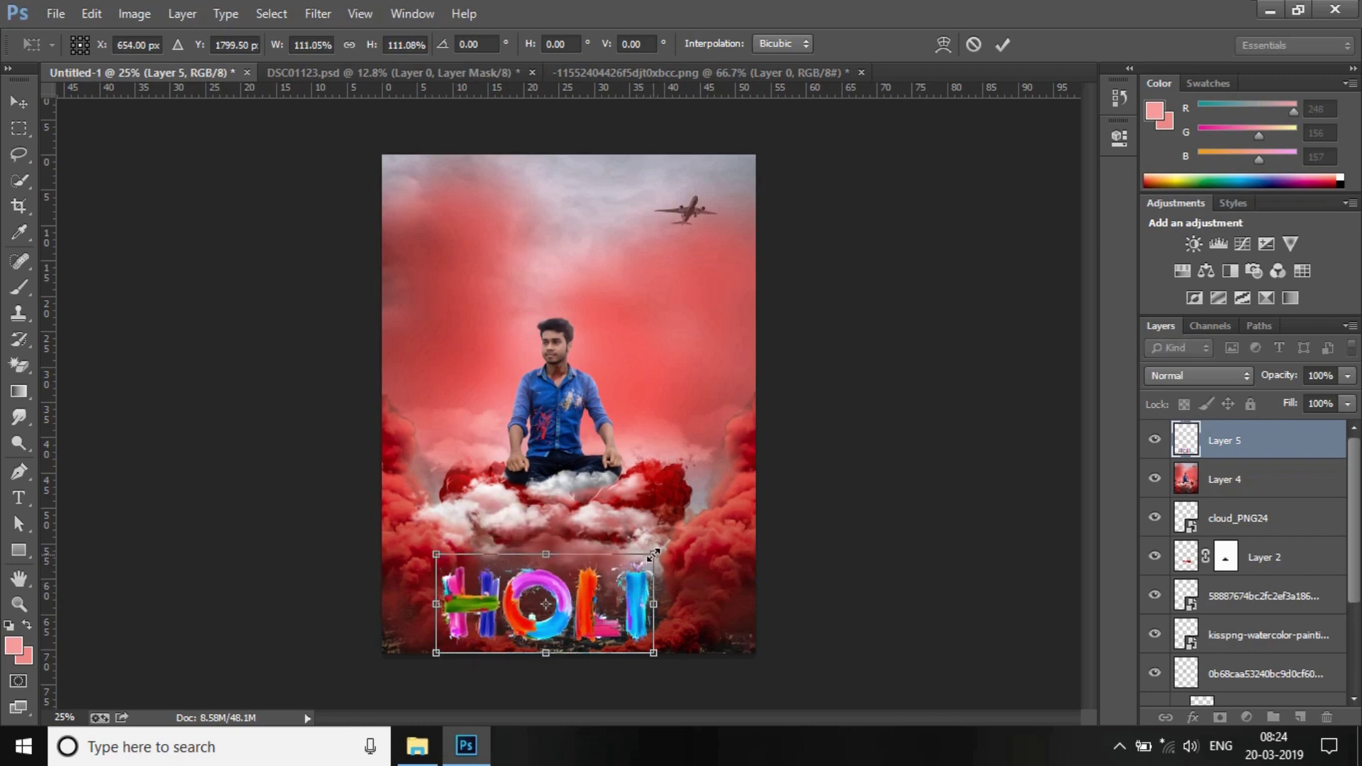
{"action": "left_click_drag", "start_coordinate": [654, 553], "coordinate": [661, 549]}
{"action": "left_click", "coordinate": [1001, 45]}
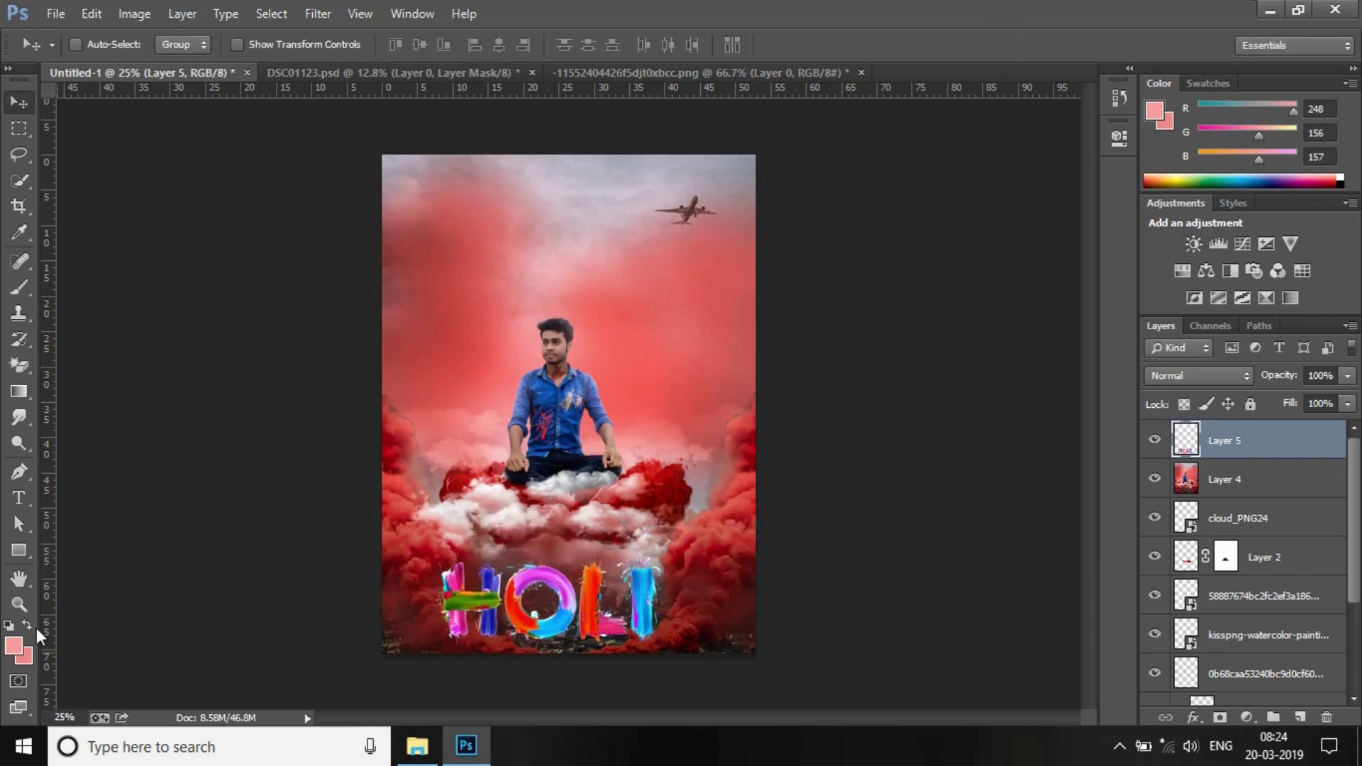
Add a layer mask to the HOLI lettering and paint out the stray splatters around the letter H with a 125 px black brush.
{"action": "key", "text": "z"}
{"action": "left_click_drag", "start_coordinate": [497, 649], "coordinate": [490, 647]}
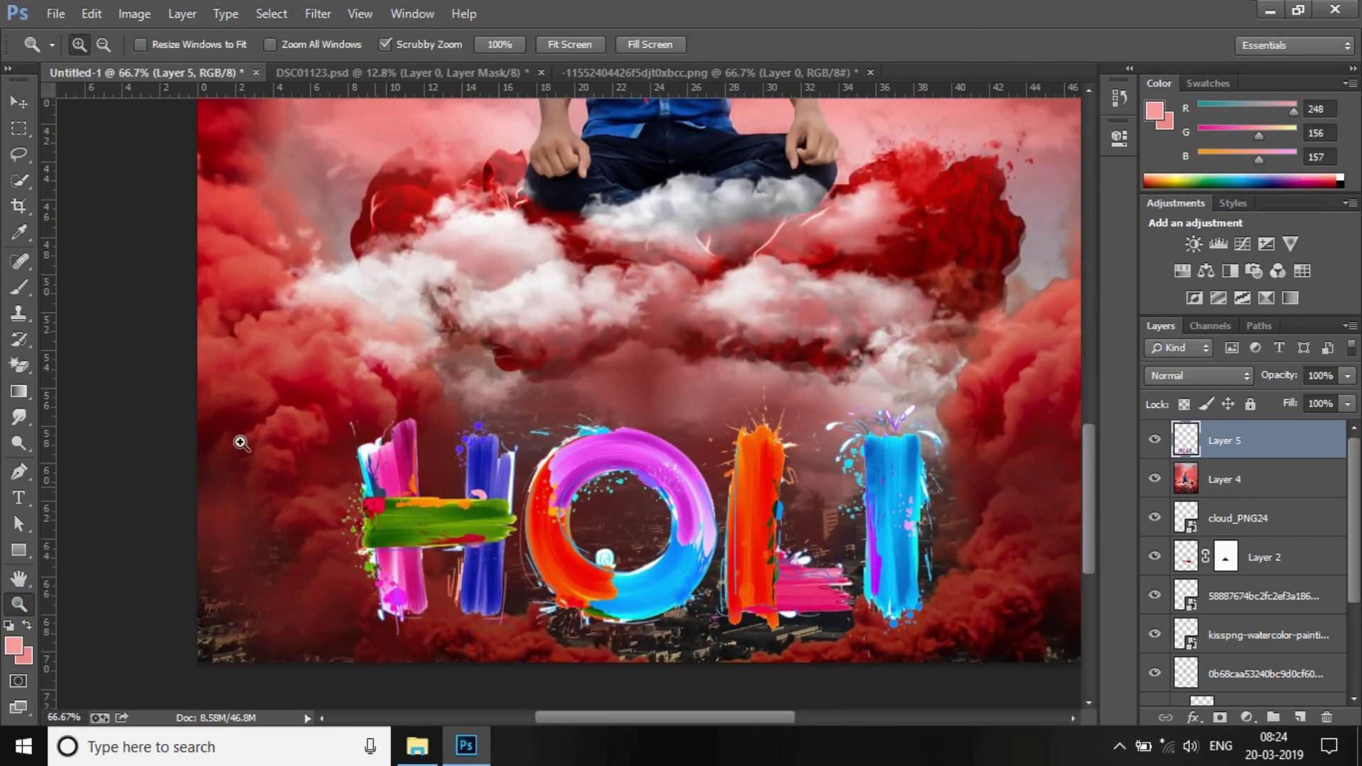
{"action": "left_click", "coordinate": [19, 287]}
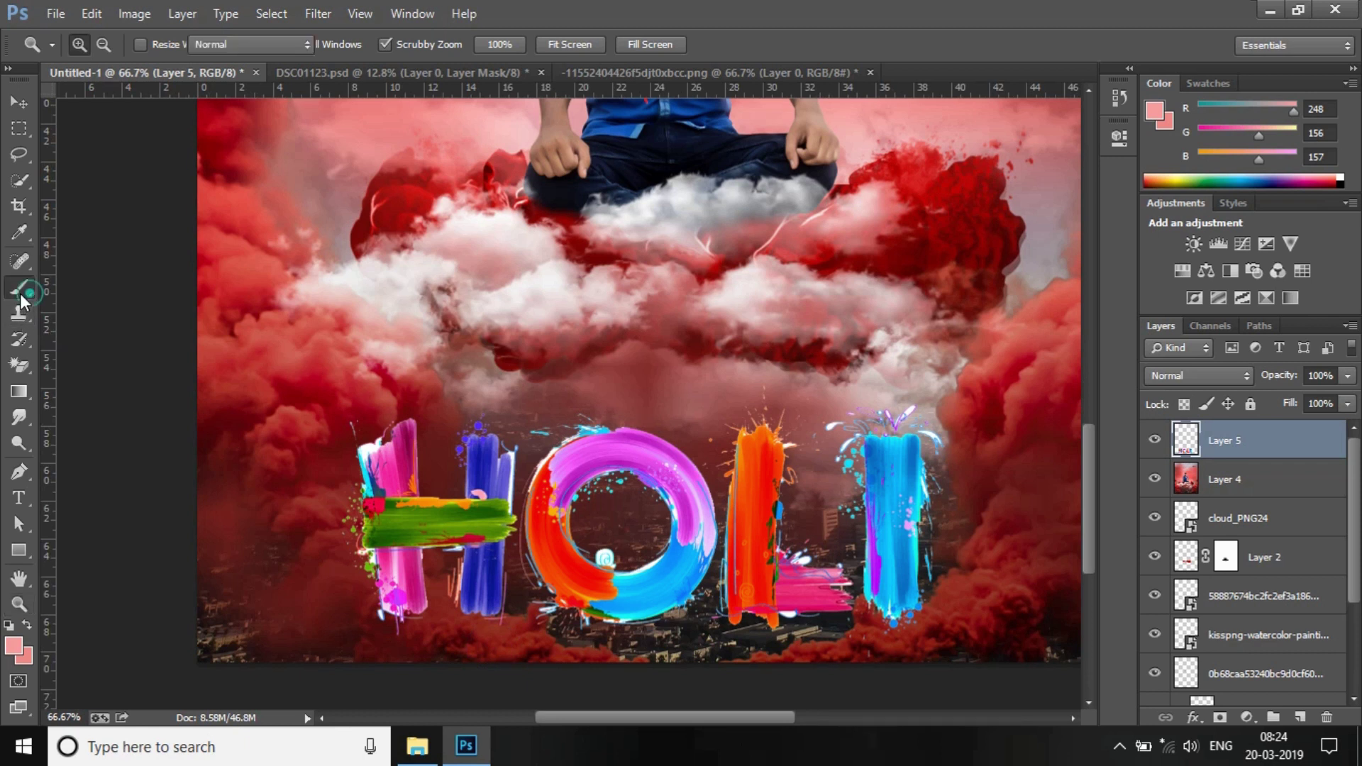
{"action": "left_click", "coordinate": [1218, 718]}
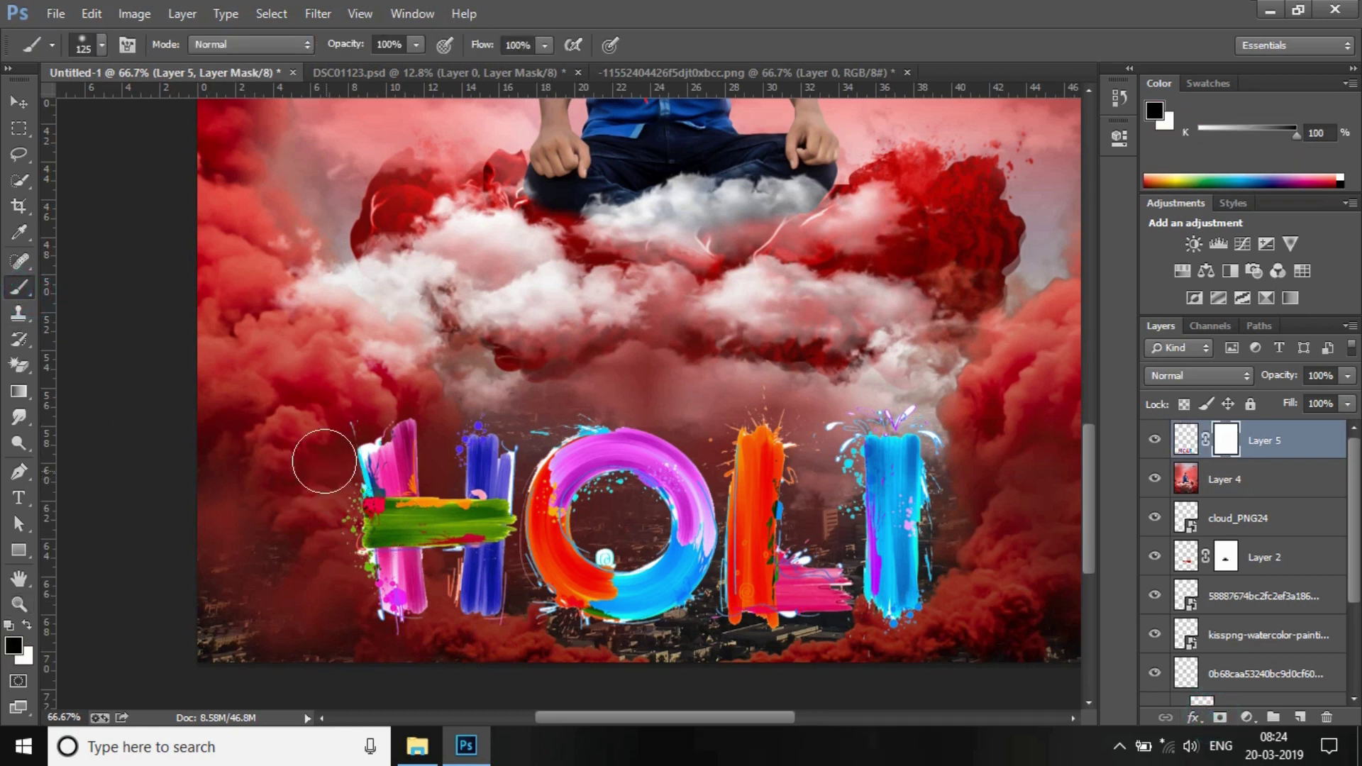
{"action": "mouse_move", "coordinate": [324, 454]}
{"action": "left_mouse_down"}
{"action": "mouse_move", "coordinate": [353, 427]}
{"action": "mouse_move", "coordinate": [335, 454]}
{"action": "mouse_move", "coordinate": [327, 542]}
{"action": "mouse_move", "coordinate": [332, 530]}
{"action": "mouse_move", "coordinate": [346, 641]}
{"action": "mouse_move", "coordinate": [349, 597]}
{"action": "mouse_move", "coordinate": [443, 590]}
{"action": "left_mouse_up"}
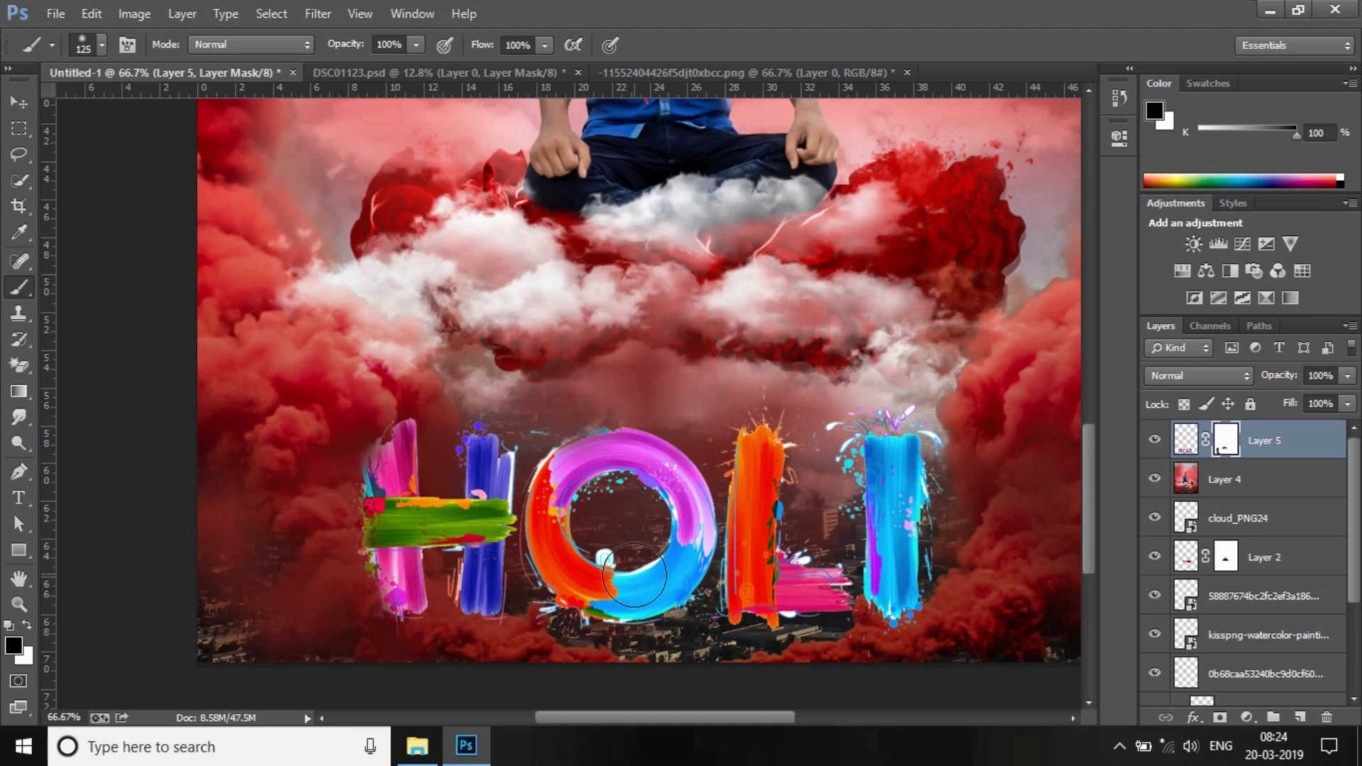
Mask out the white fringes and splatters in and around the letters O, L and I, using a 50 px brush for the fine edges.
{"action": "mouse_move", "coordinate": [628, 505]}
{"action": "left_mouse_down"}
{"action": "mouse_move", "coordinate": [650, 528]}
{"action": "mouse_move", "coordinate": [595, 539]}
{"action": "left_mouse_up"}
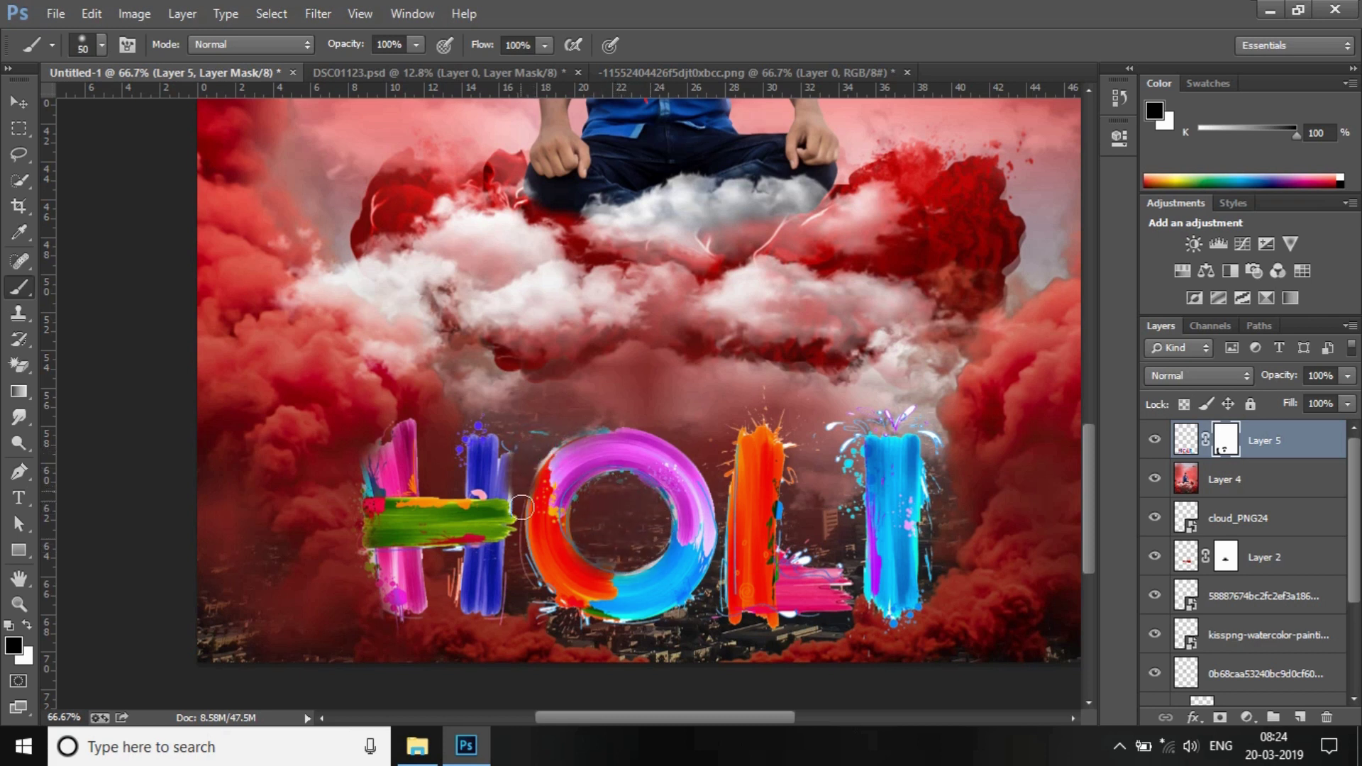
{"action": "left_click_drag", "start_coordinate": [575, 623], "coordinate": [600, 630]}
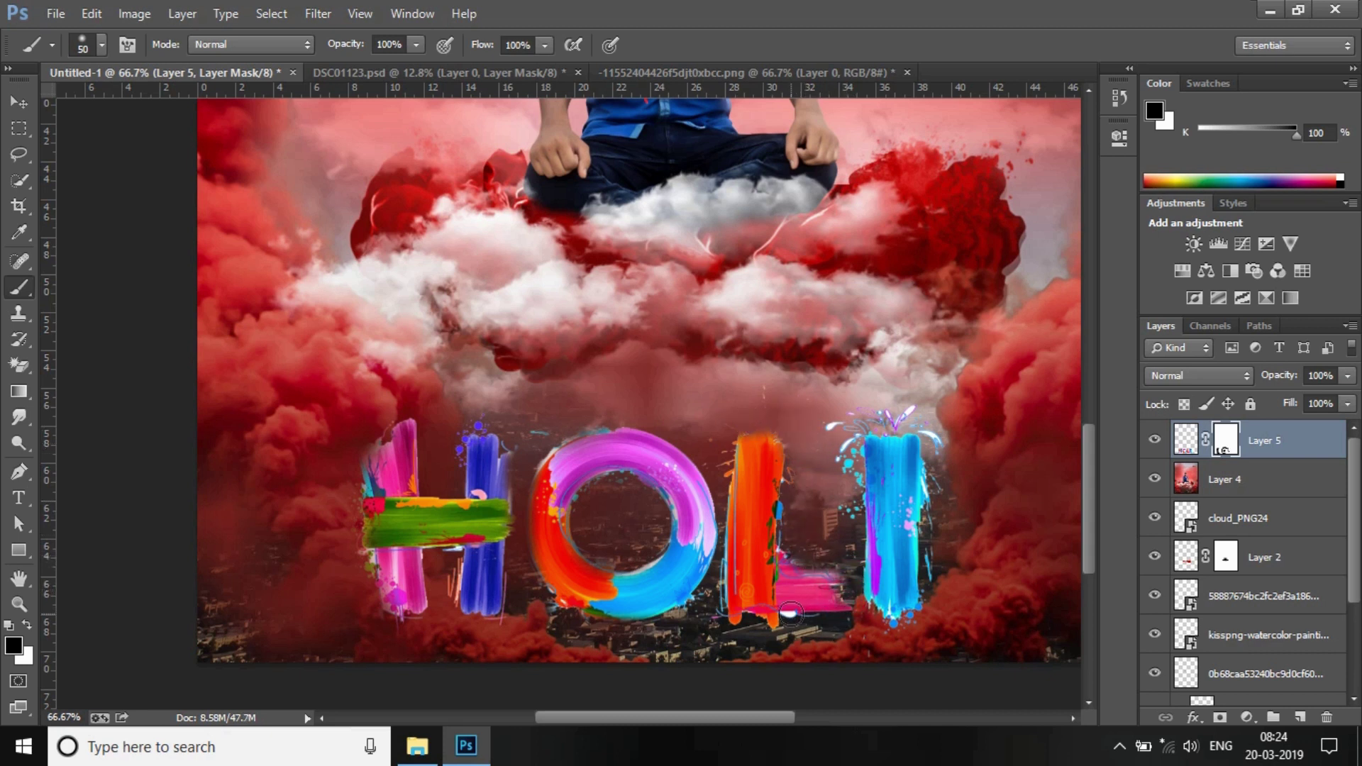
{"action": "mouse_move", "coordinate": [849, 465]}
{"action": "left_mouse_down"}
{"action": "mouse_move", "coordinate": [838, 416]}
{"action": "mouse_move", "coordinate": [889, 417]}
{"action": "left_mouse_up"}
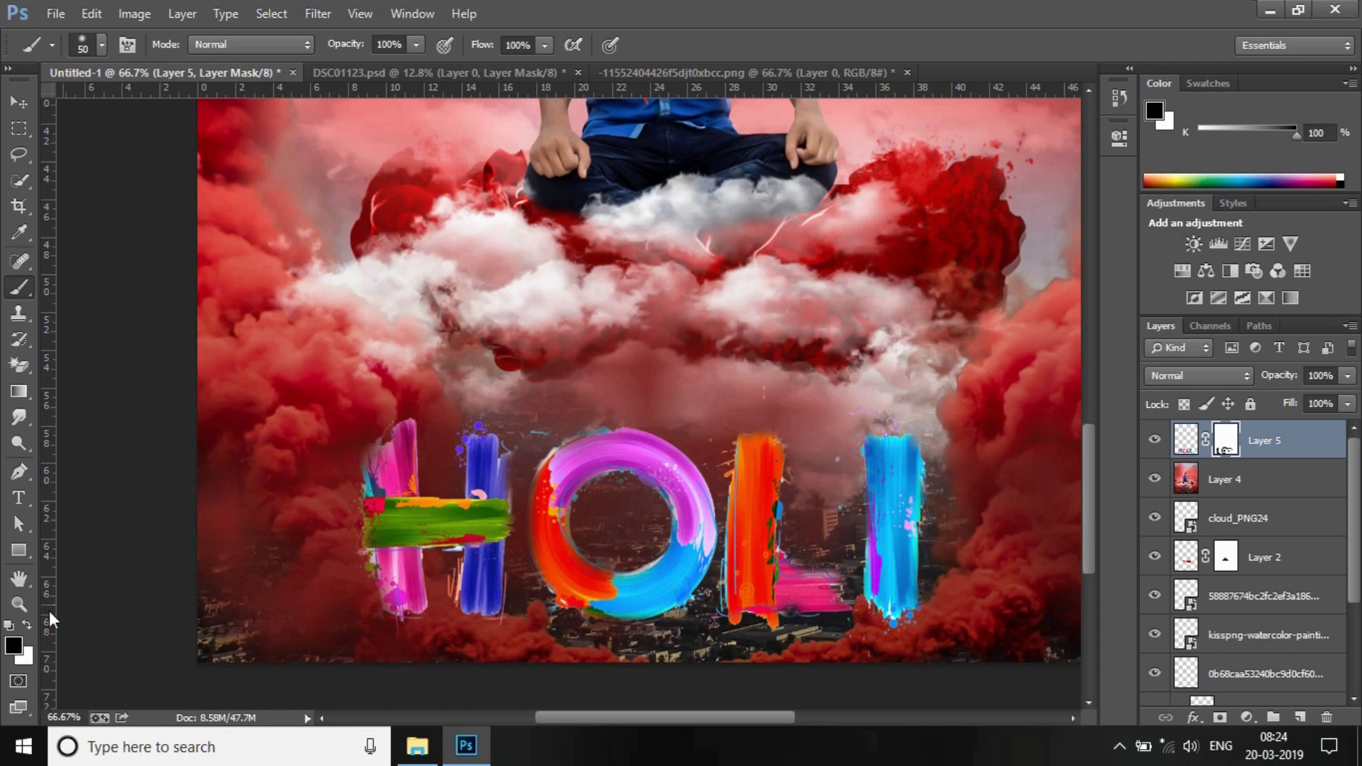
Add a new layer above the HOLI lettering and fill it with the merged composite using Apply Image.
{"action": "left_click", "coordinate": [19, 604]}
{"action": "right_click", "coordinate": [557, 366]}
{"action": "left_click", "coordinate": [638, 384]}
{"action": "right_click", "coordinate": [604, 353]}
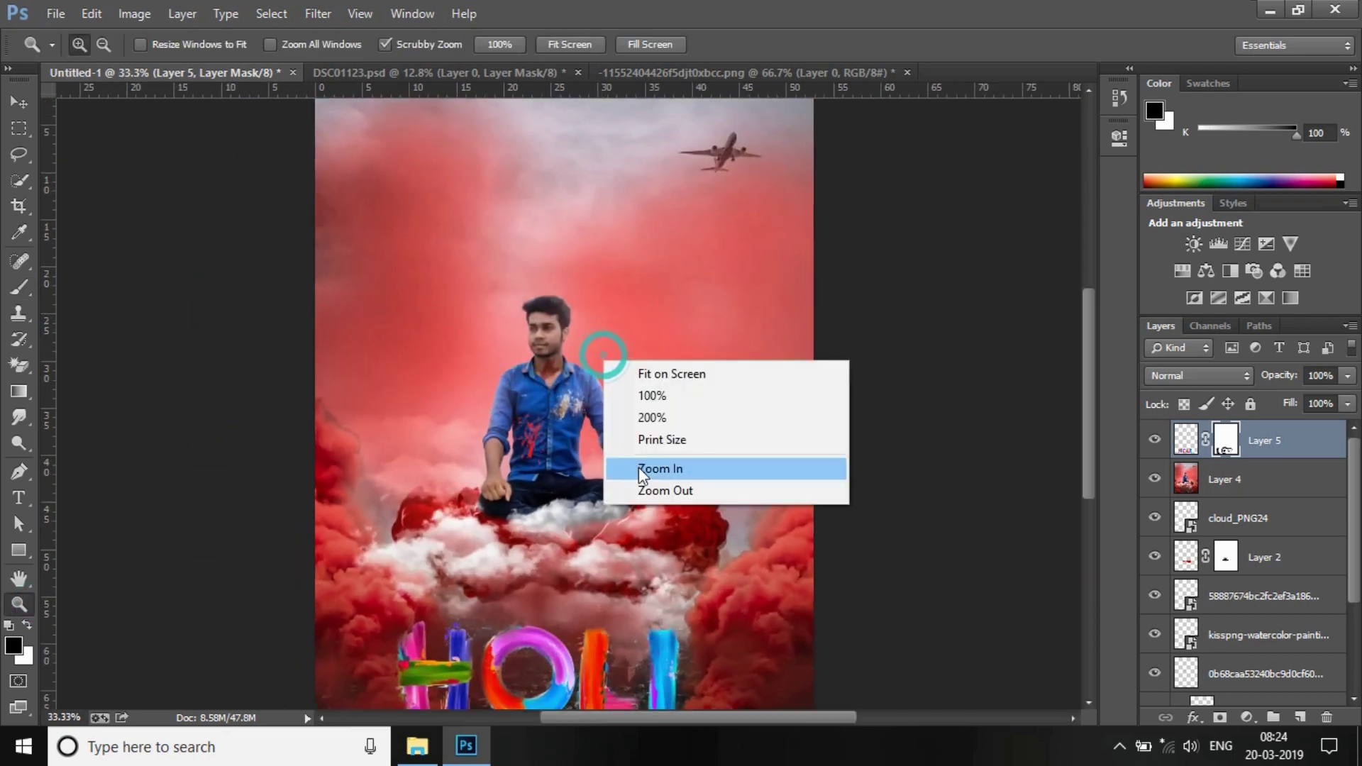
{"action": "left_click", "coordinate": [653, 491]}
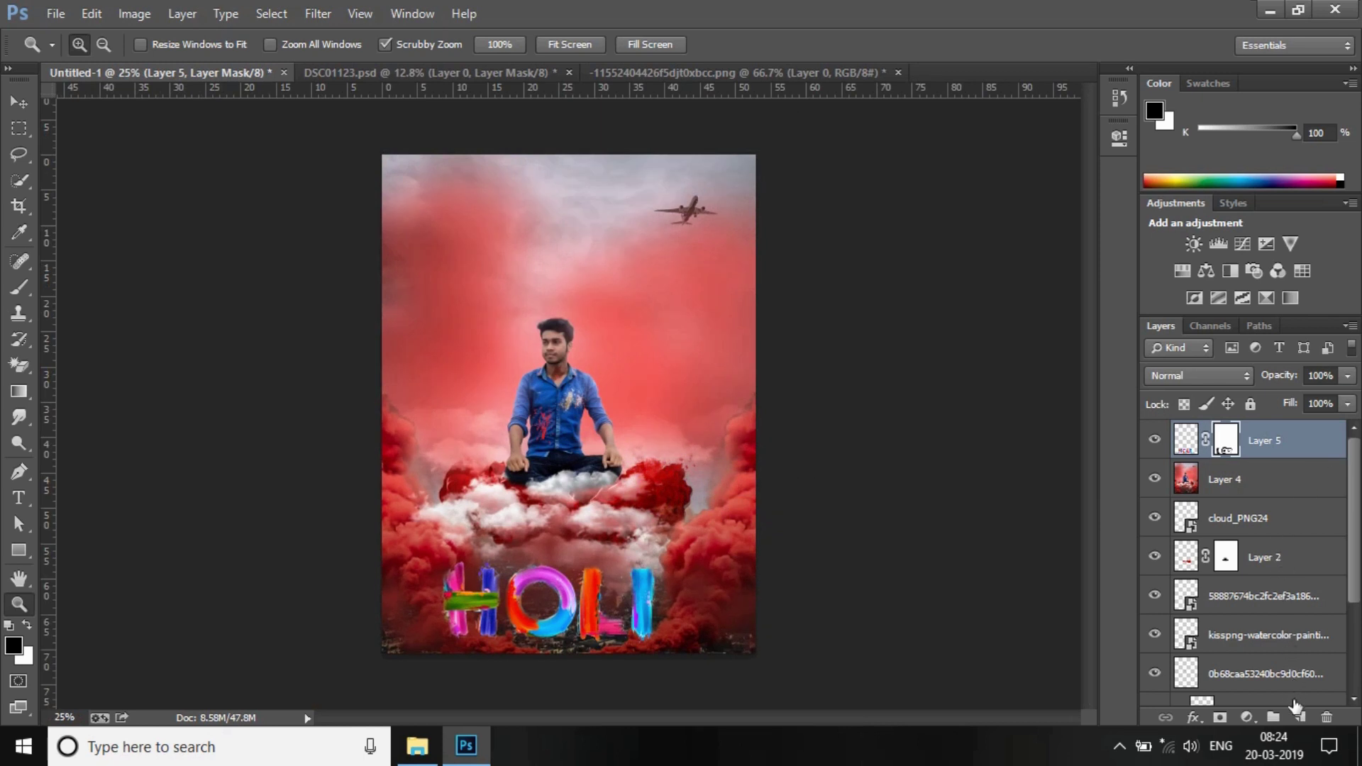
{"action": "left_click", "coordinate": [1298, 716]}
{"action": "left_click", "coordinate": [134, 14]}
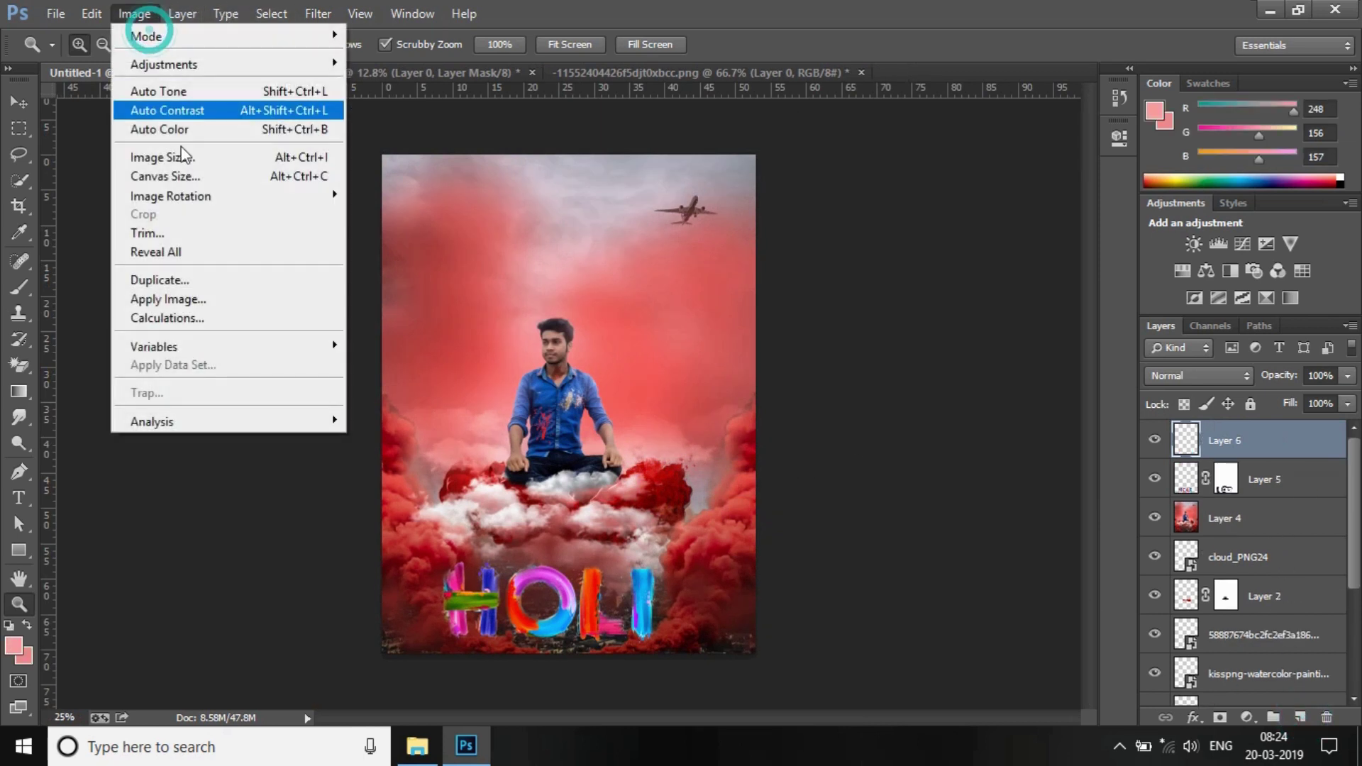
{"action": "left_click", "coordinate": [192, 299]}
{"action": "left_click", "coordinate": [1128, 355]}
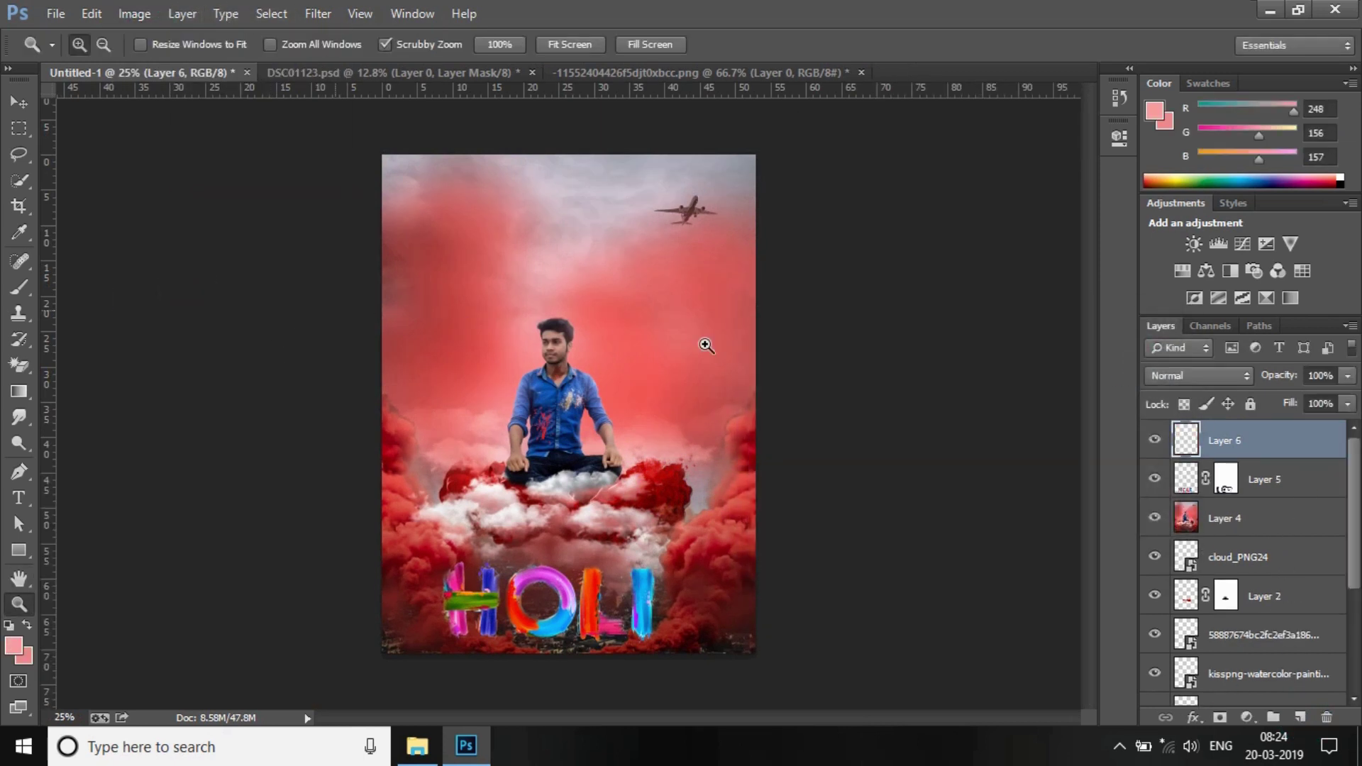
{"action": "left_click", "coordinate": [649, 387]}
{"action": "right_click", "coordinate": [618, 303]}
{"action": "left_click", "coordinate": [671, 434]}
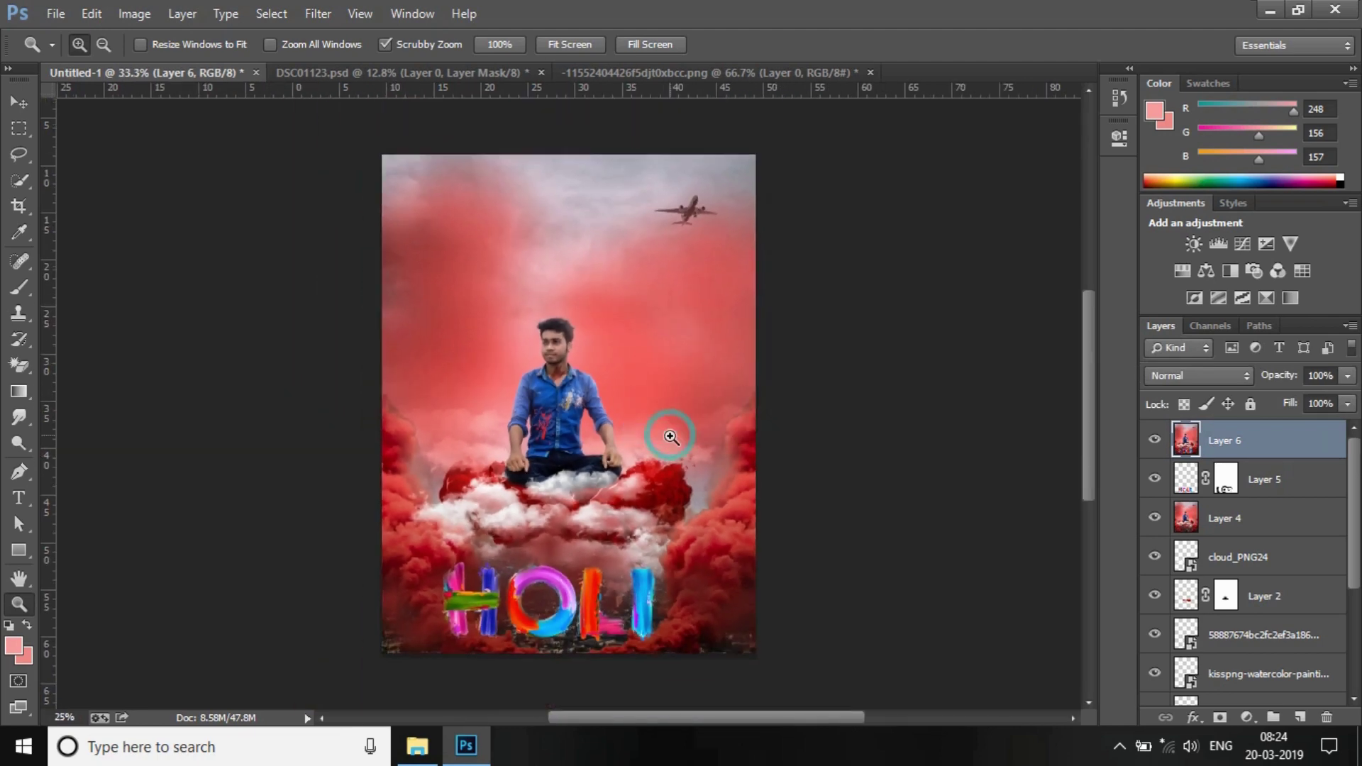